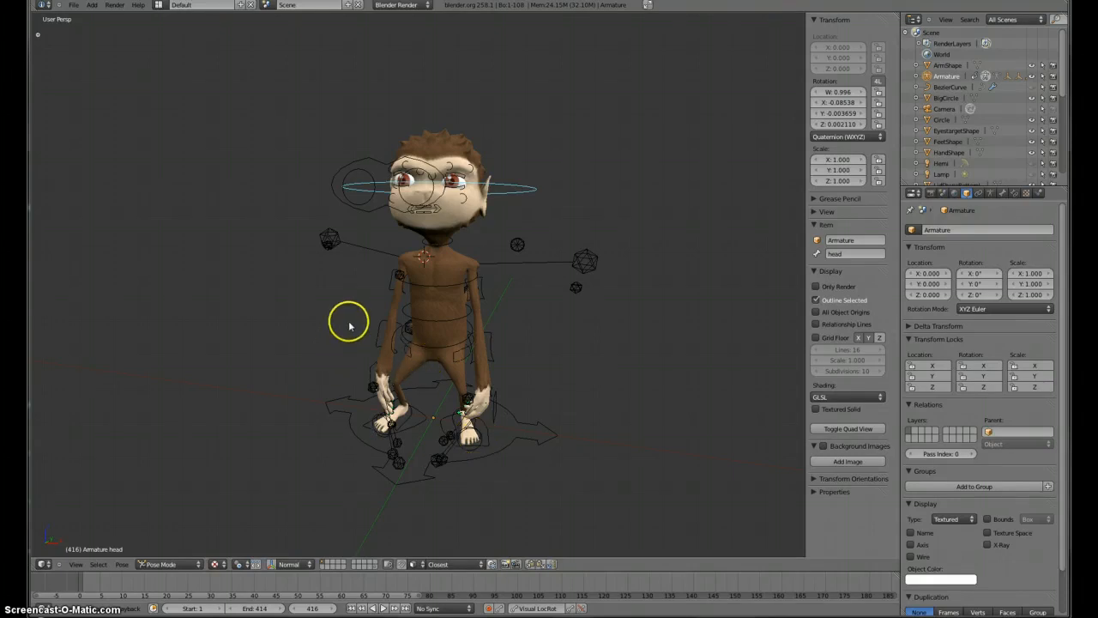
Step: Orbit around the character rig, switching between front and perspective views, and select the Root control bone
middle_click_drag(383, 319, 576, 314)
key("KP_5")
key("KP_1")
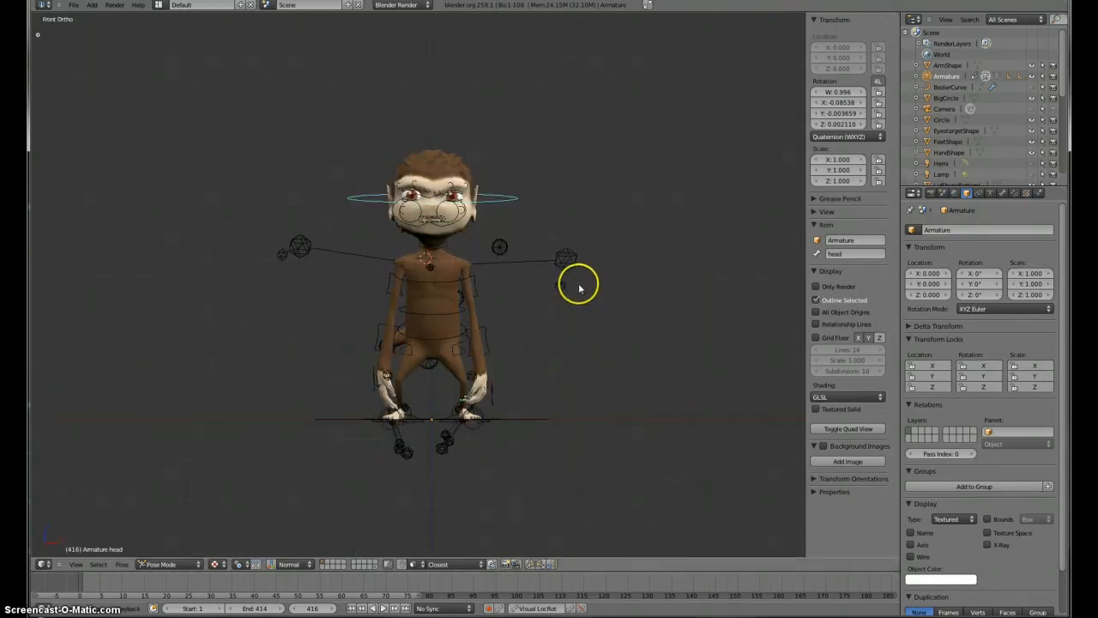
scroll(575, 300, "up", 2)
scroll(570, 316, "down", 1)
middle_click_drag(447, 413, 532, 404)
right_click(470, 433)
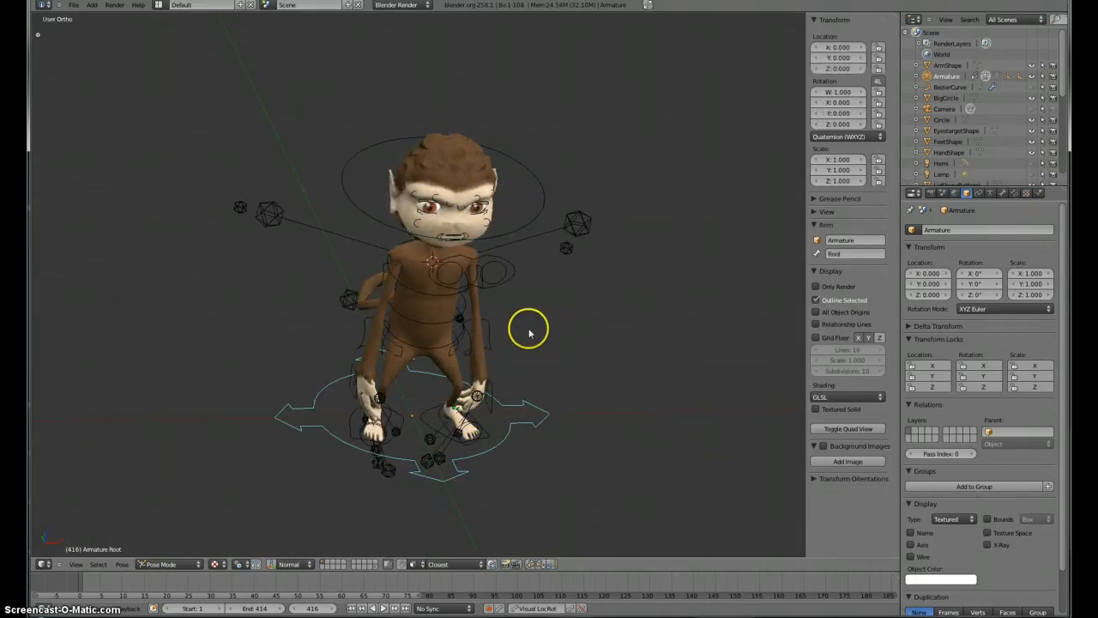
key("KP_1")
key("KP_5")
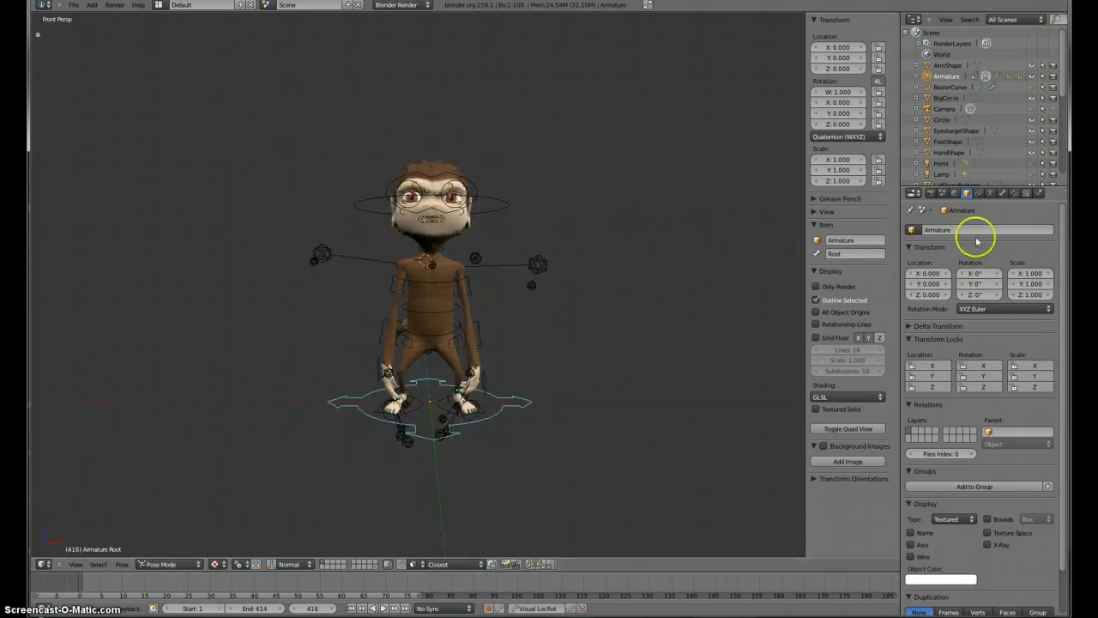
Step: Set the armature display to Octahedral bones with X-Ray on and custom bone shapes off
left_click(991, 194)
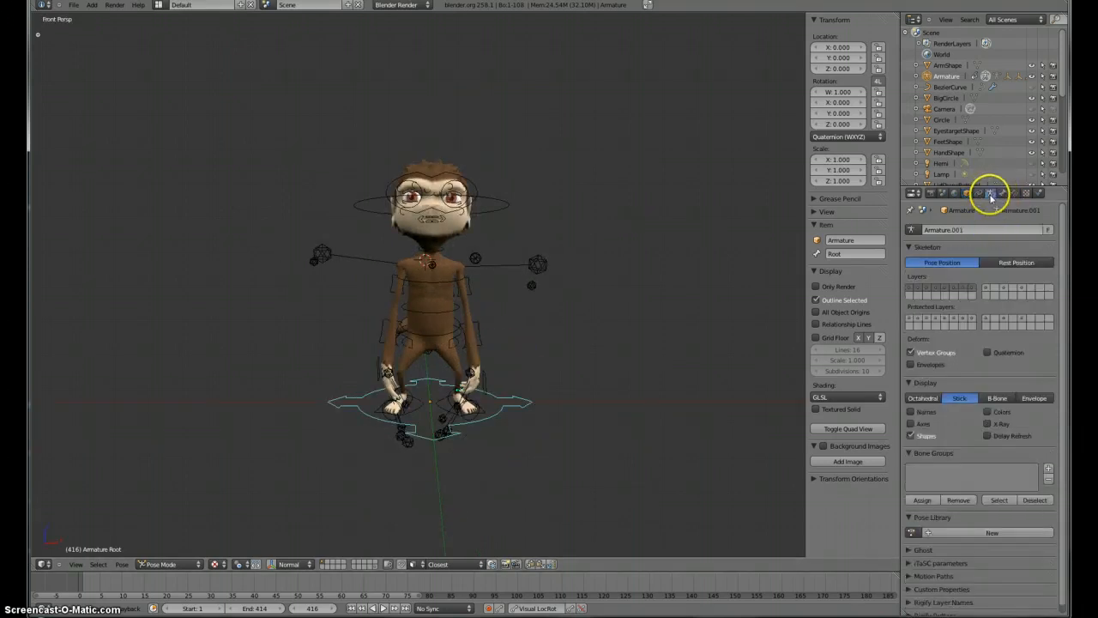
left_click(911, 435)
left_click(930, 399)
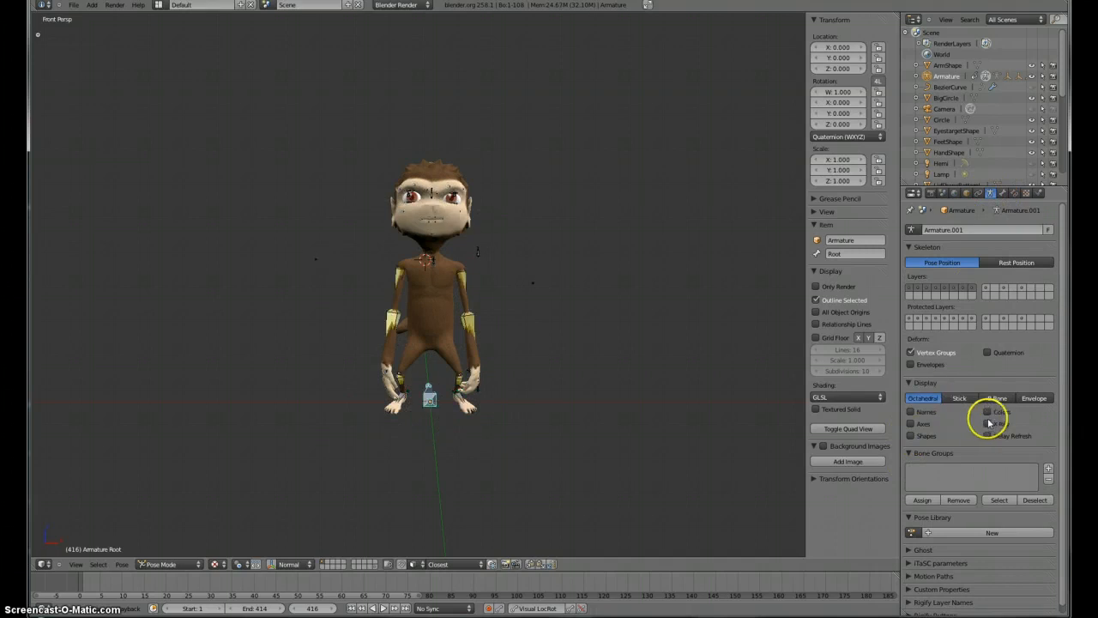
left_click(1004, 423)
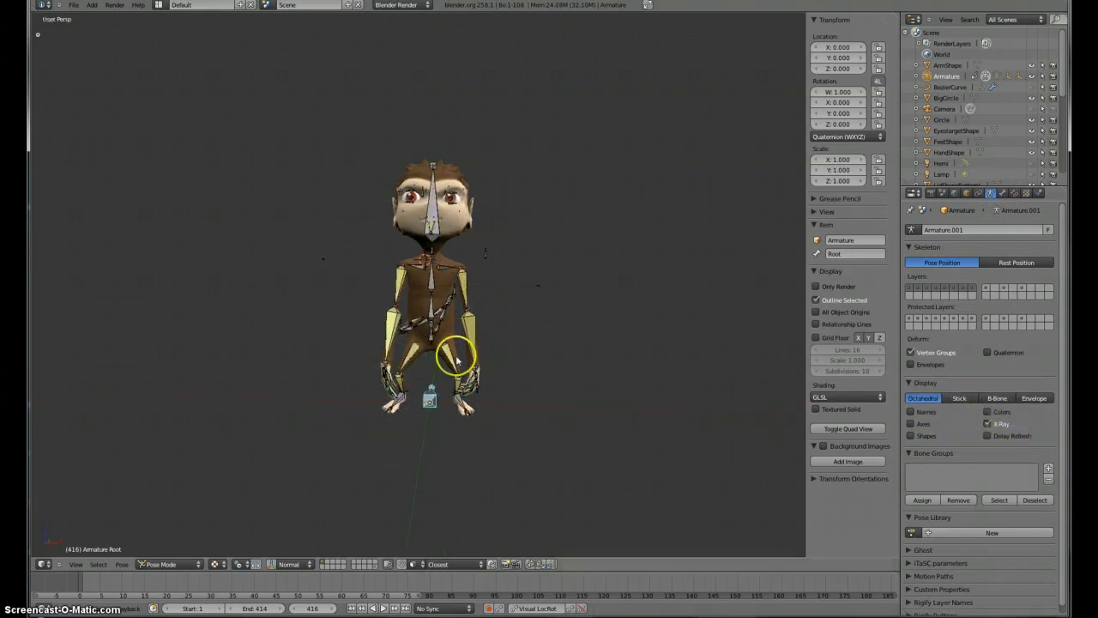
Step: Zoom and orbit to inspect the octahedral bones, selecting the left forearm and a tail control bone
middle_click_drag(448, 343, 477, 389)
scroll(478, 389, "up", 3)
mouse_move(490, 343)
middle_mouse_down()
mouse_move(426, 299)
mouse_move(480, 303)
mouse_move(508, 350)
middle_mouse_up()
right_click(508, 350)
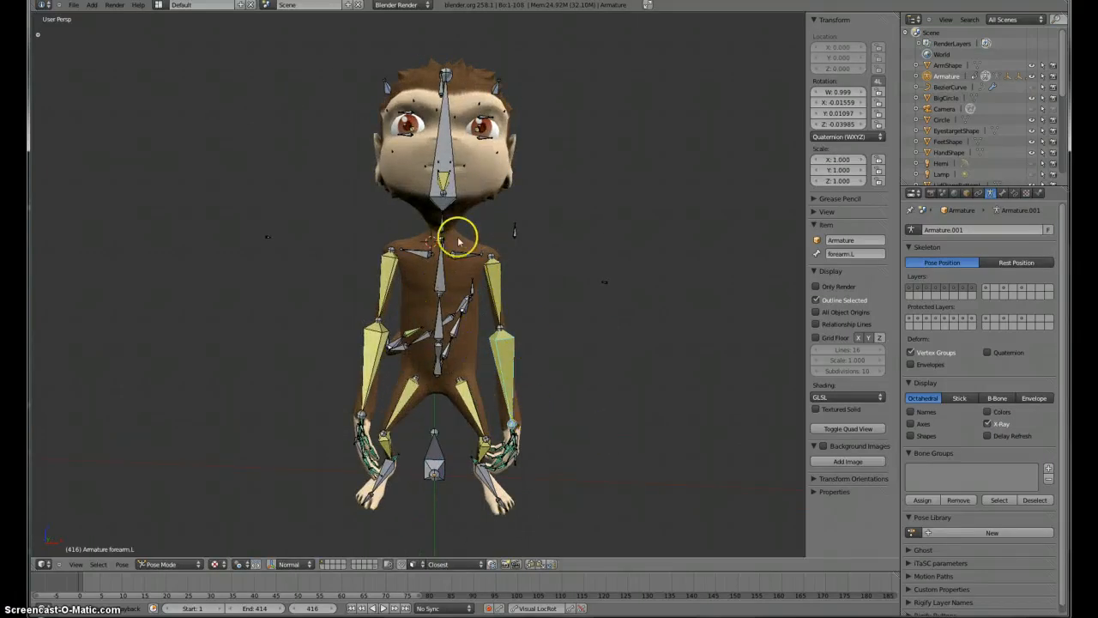
middle_click_drag(618, 345, 529, 335)
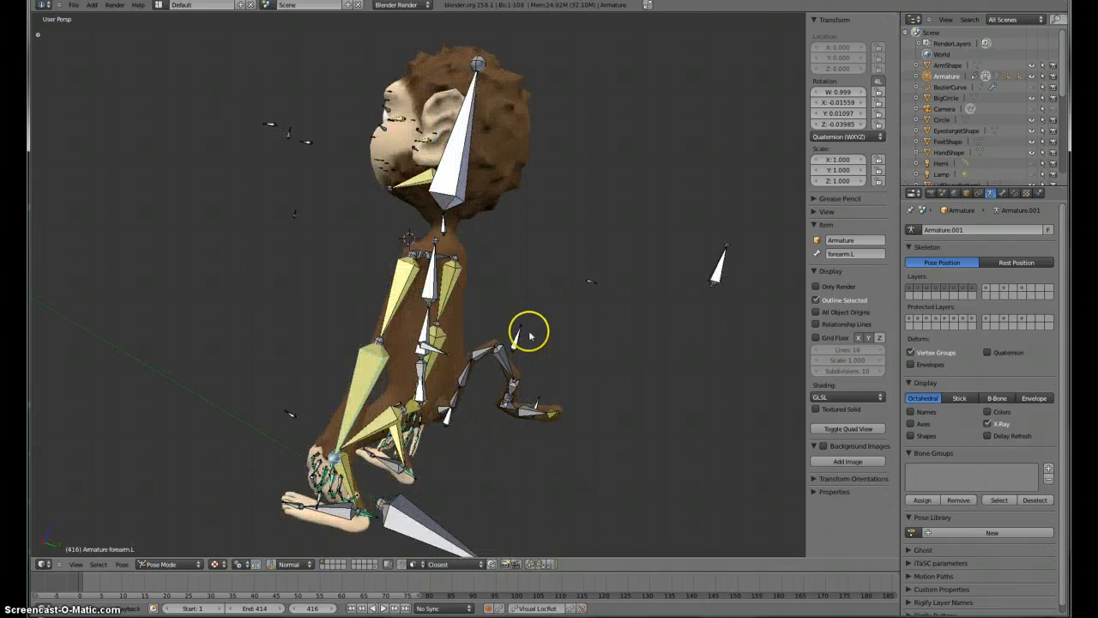
right_click(715, 268)
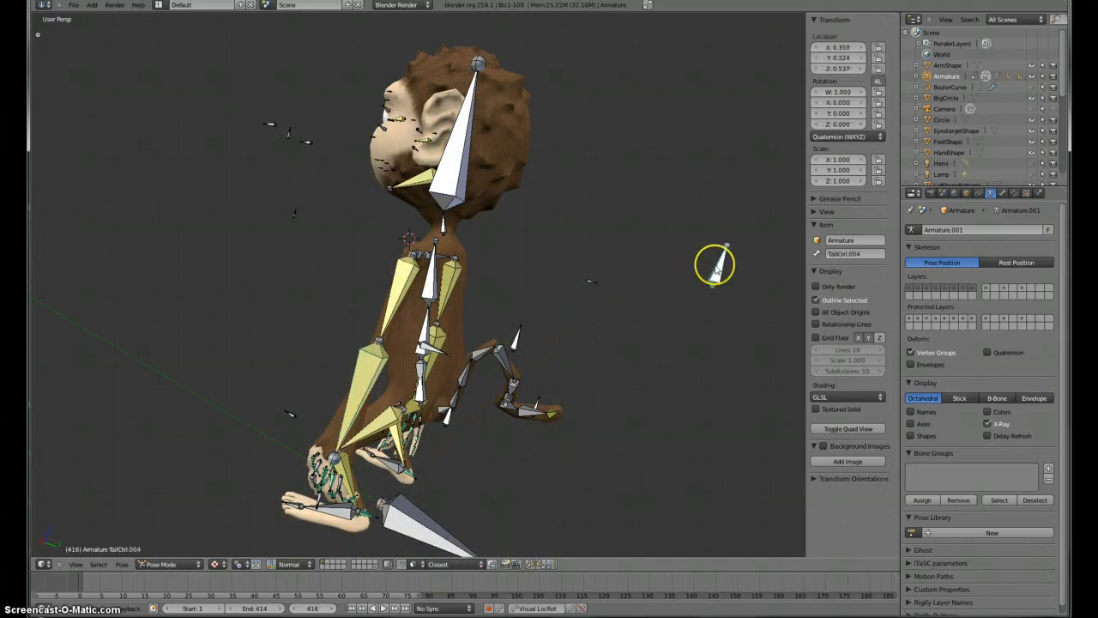
middle_click_drag(586, 372, 267, 112)
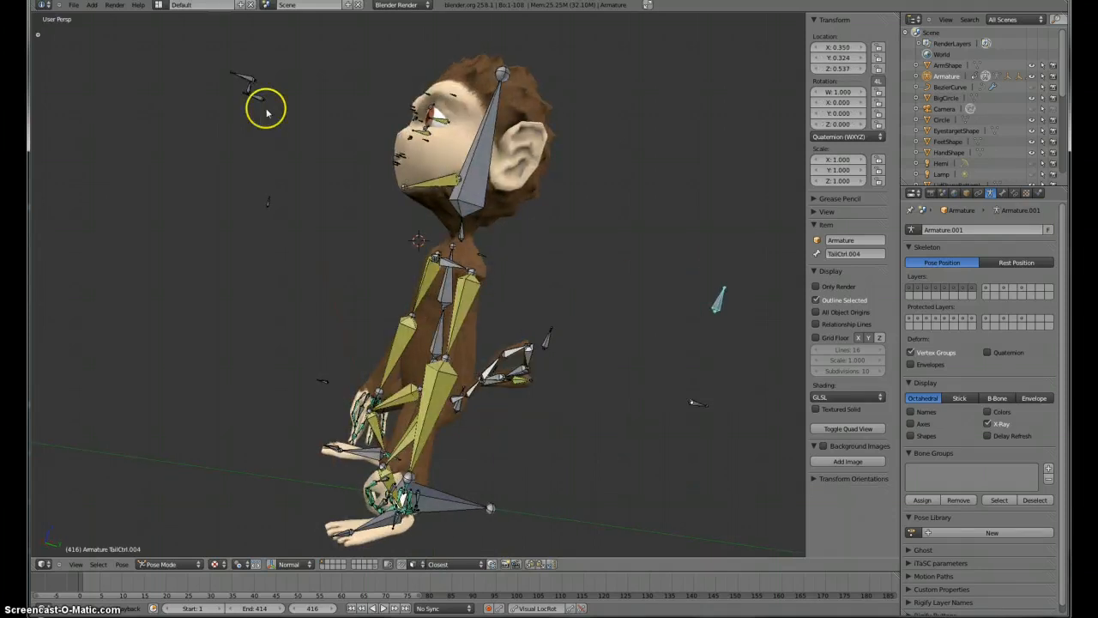
middle_click_drag(227, 361, 561, 368)
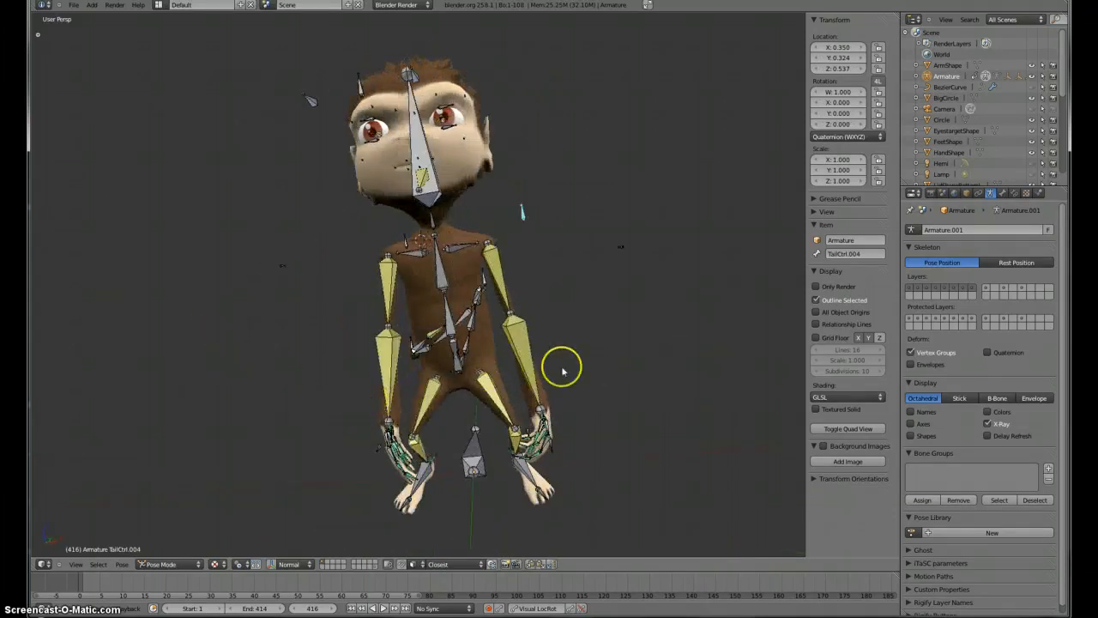
Step: Restore the armature display to Stick bones with custom shapes on and X-Ray off
scroll(589, 338, "down", 6)
scroll(572, 359, "up", 4)
left_click(917, 433)
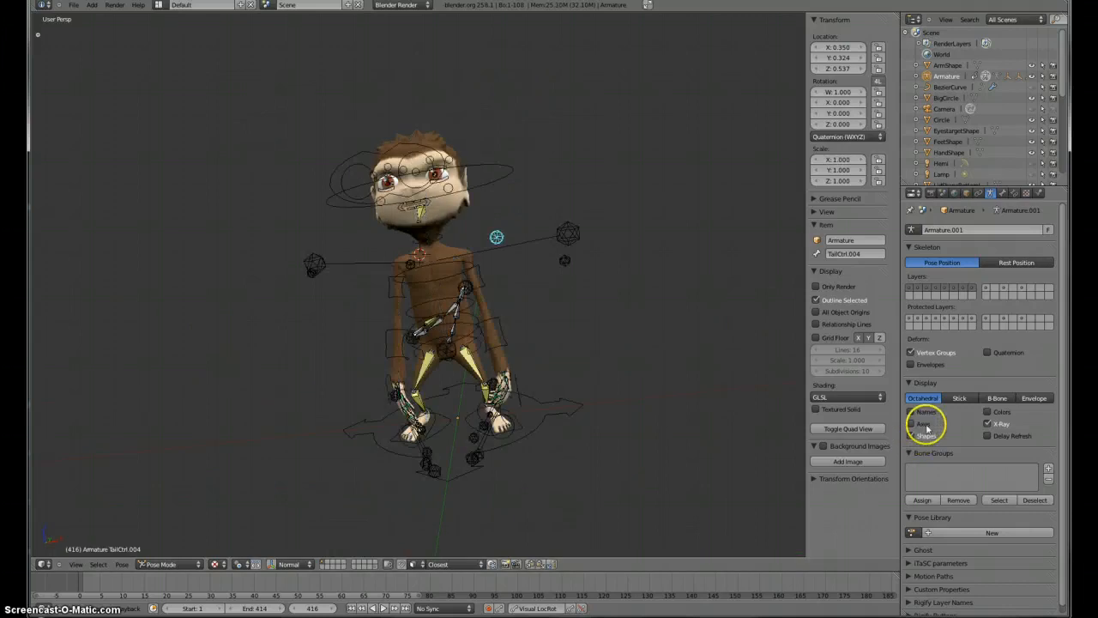
left_click(998, 424)
left_click(960, 398)
Step: Select the Root control bone and try to move it, cancelling the move
middle_click_drag(720, 395, 371, 375)
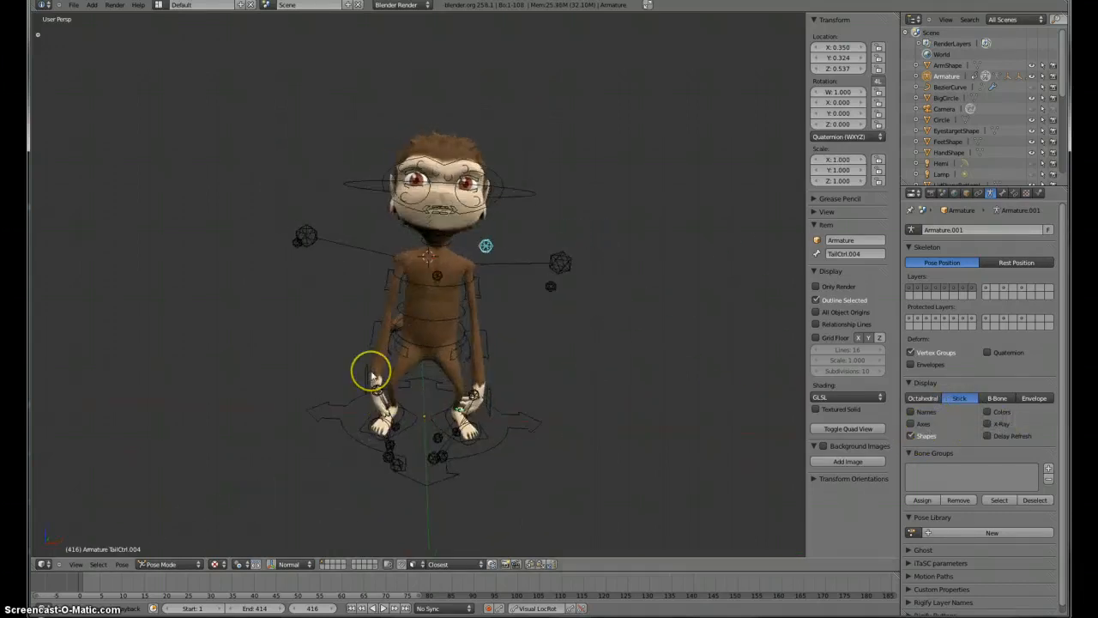
key("KP_5")
key("KP_1")
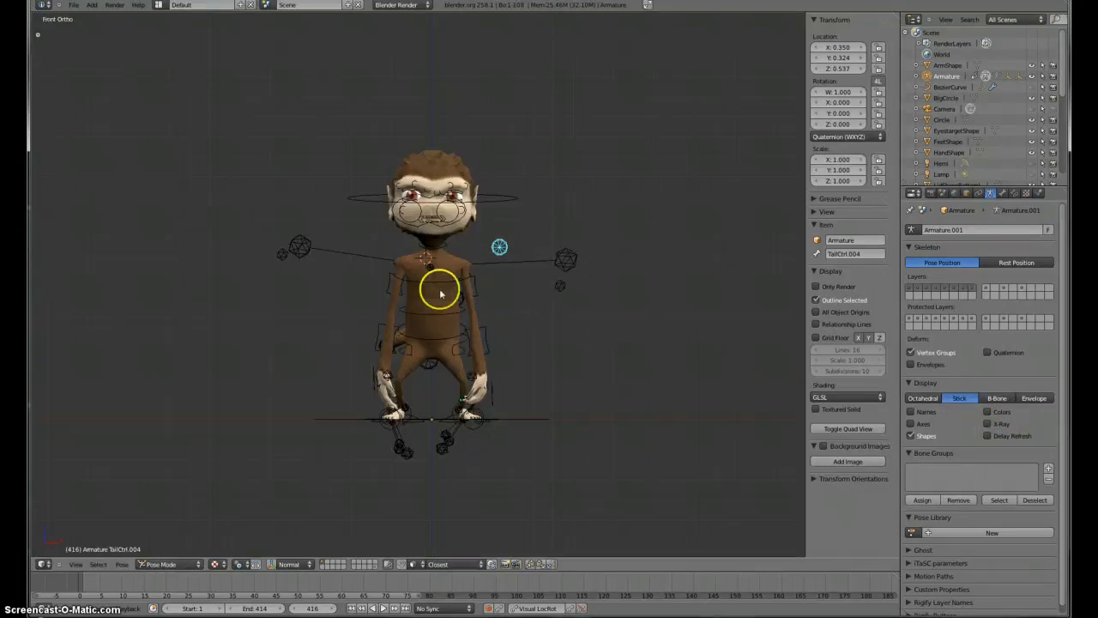
right_click(523, 424)
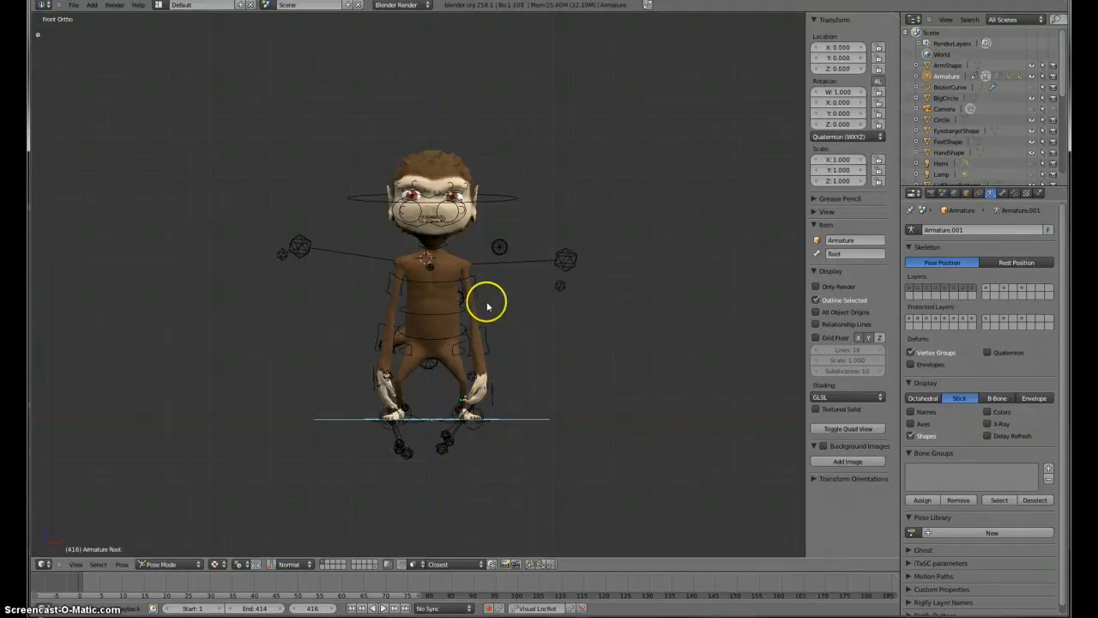
middle_click_drag(620, 179, 486, 461)
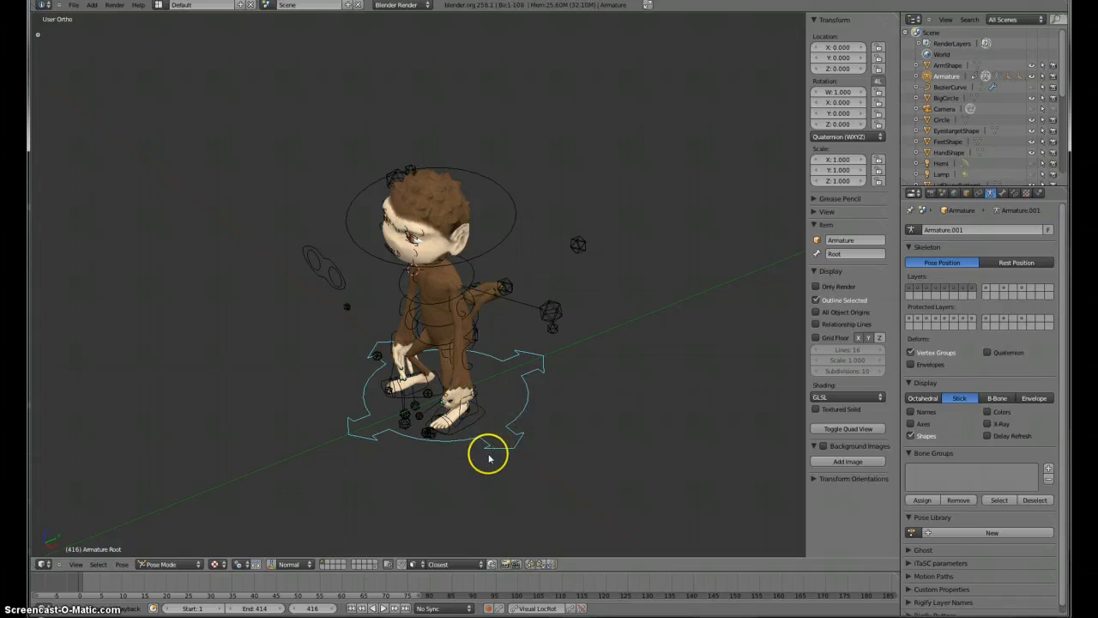
middle_click_drag(448, 472, 508, 455)
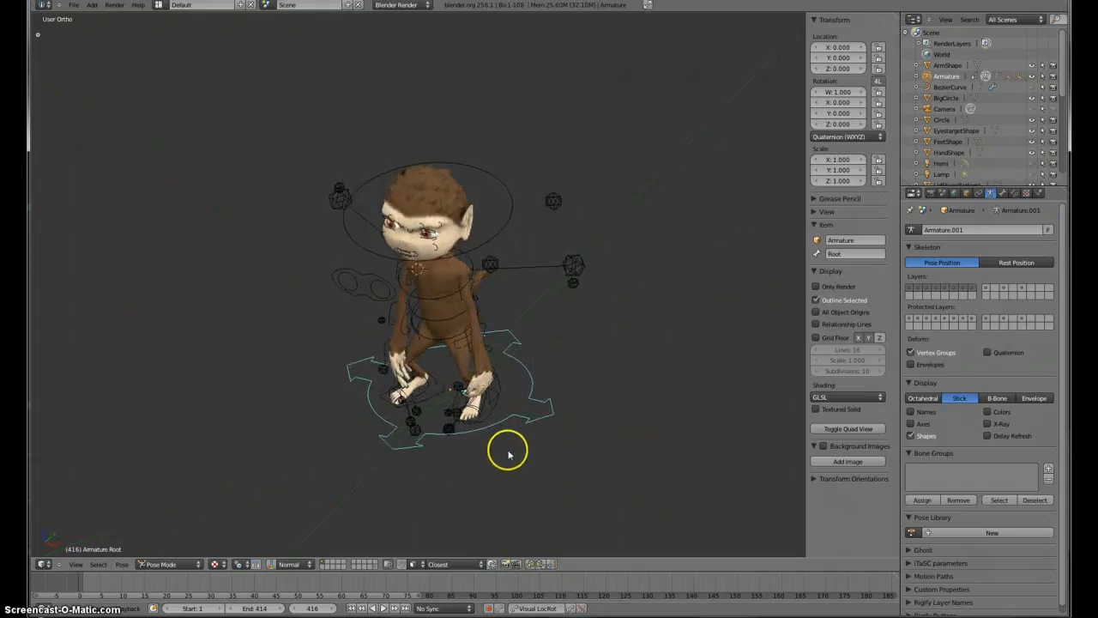
key("g")
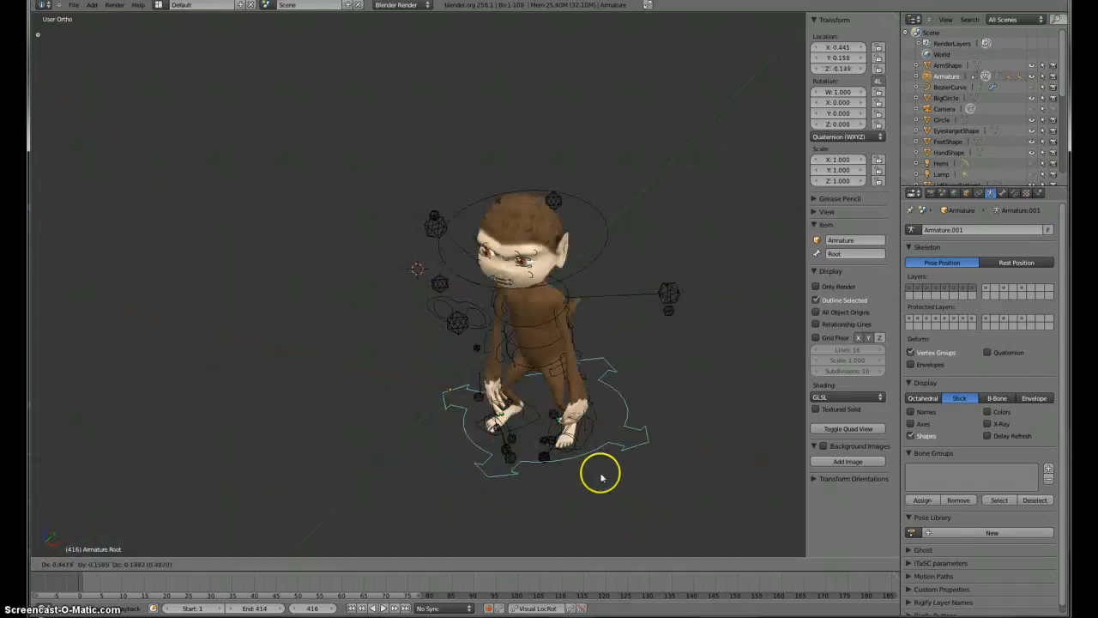
right_click(492, 426)
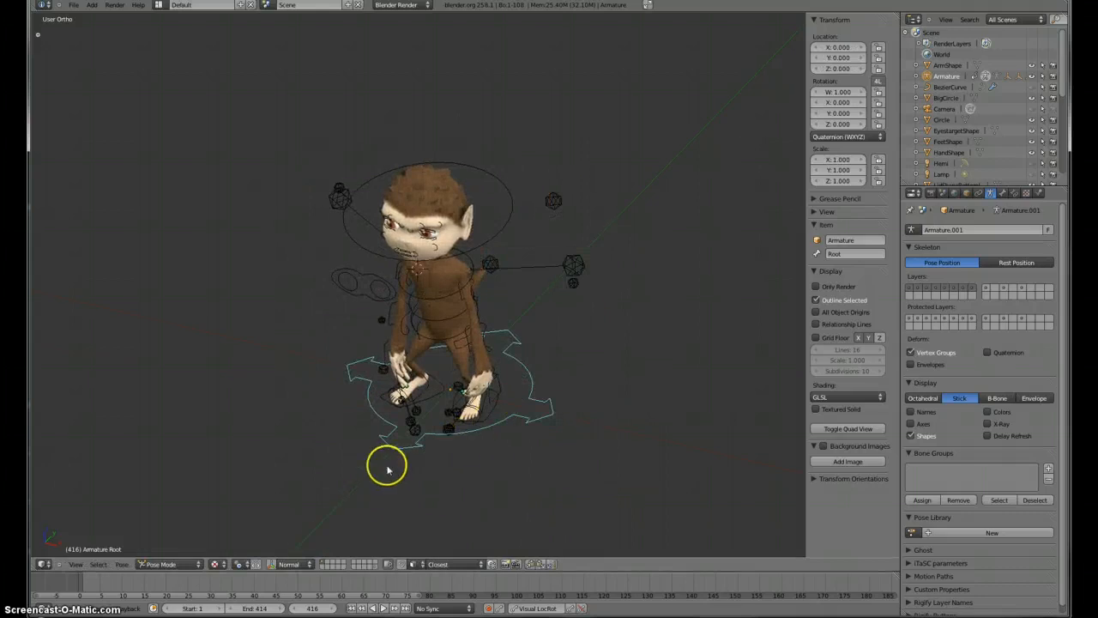
Step: Switch to the right side view, select the left IK heel control and try to move it, cancelling
middle_click_drag(387, 470, 405, 409)
key("KP_1")
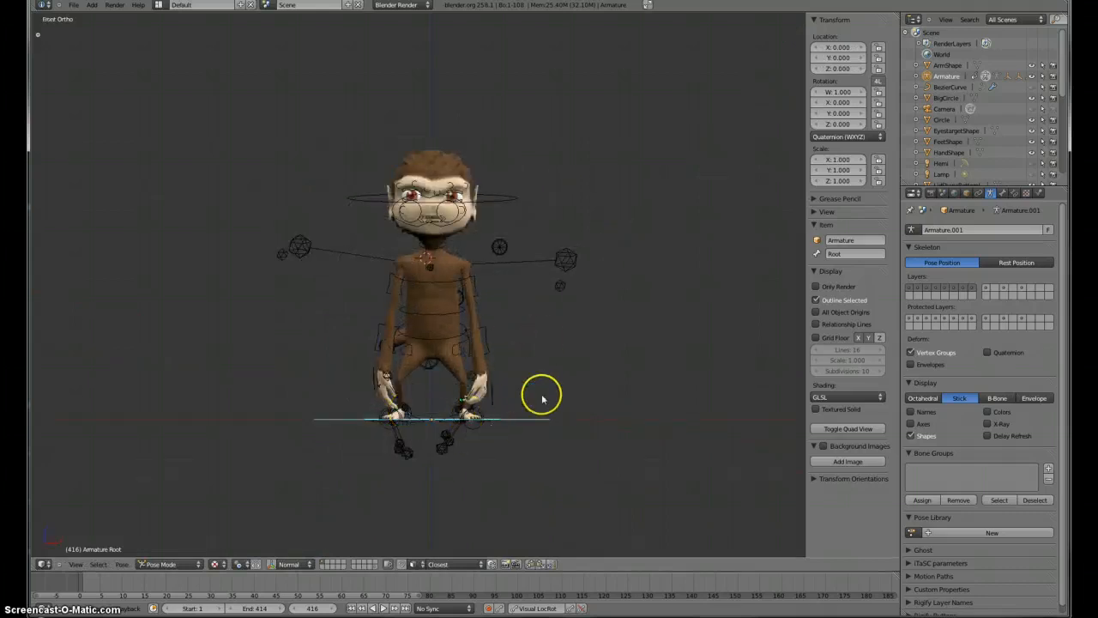
middle_click_drag(542, 397, 397, 493)
key("KP_3")
right_click(464, 437)
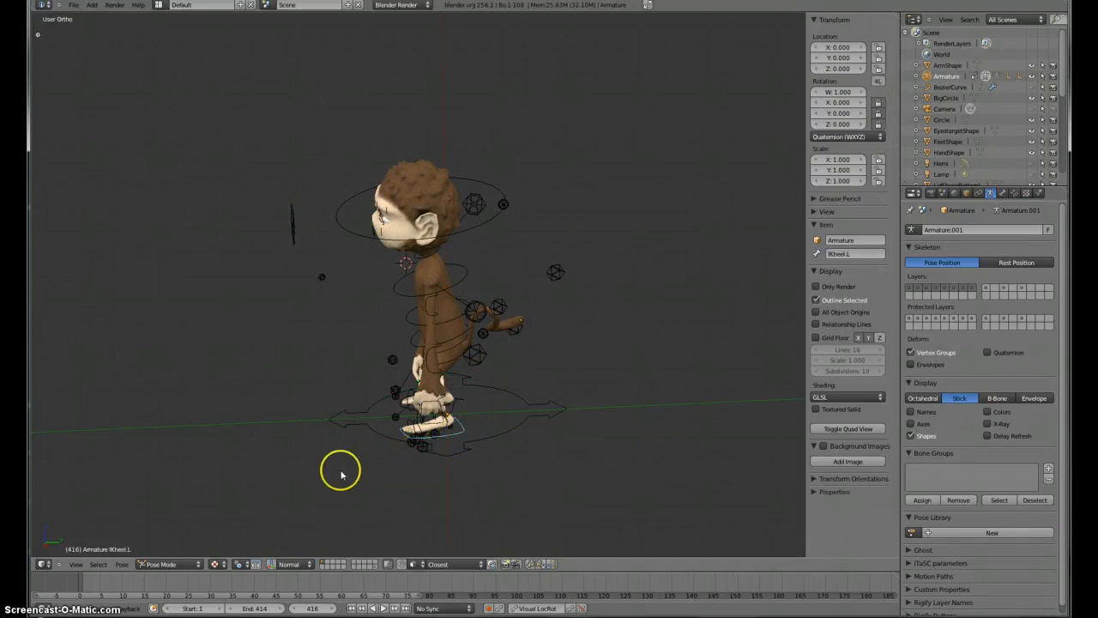
middle_click_drag(340, 471, 380, 450)
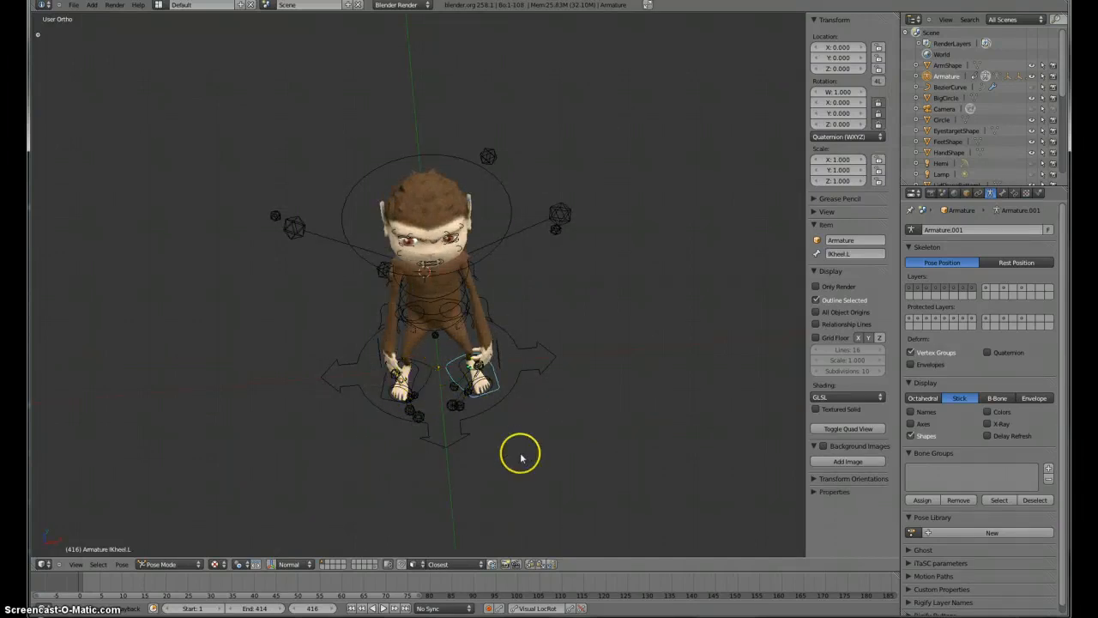
middle_click_drag(520, 457, 388, 411)
key("KP_3")
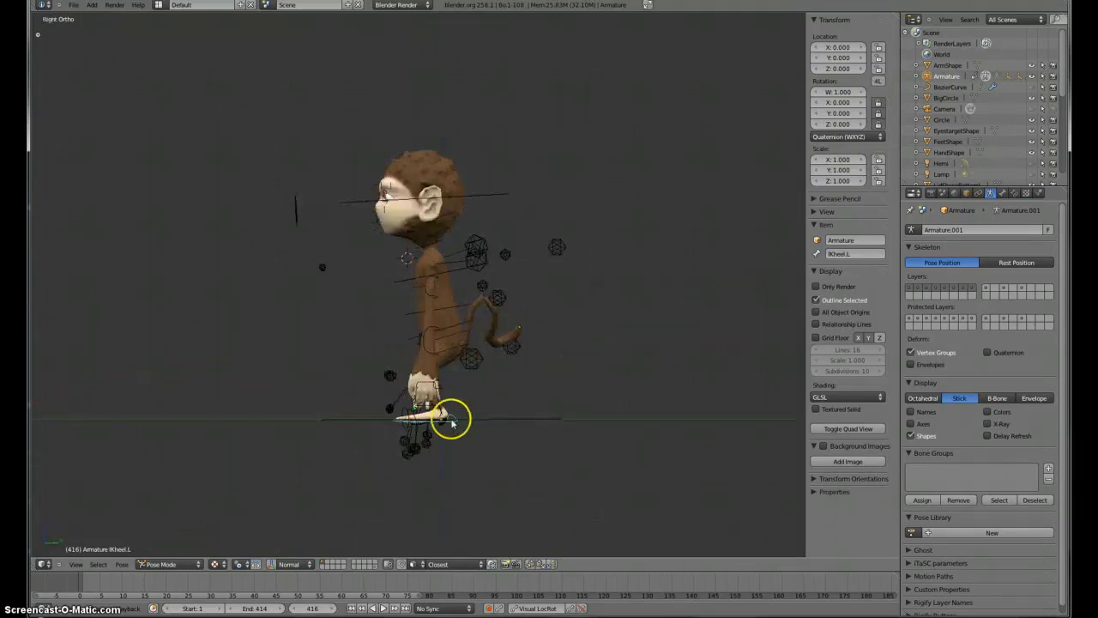
scroll(452, 420, "up", 3)
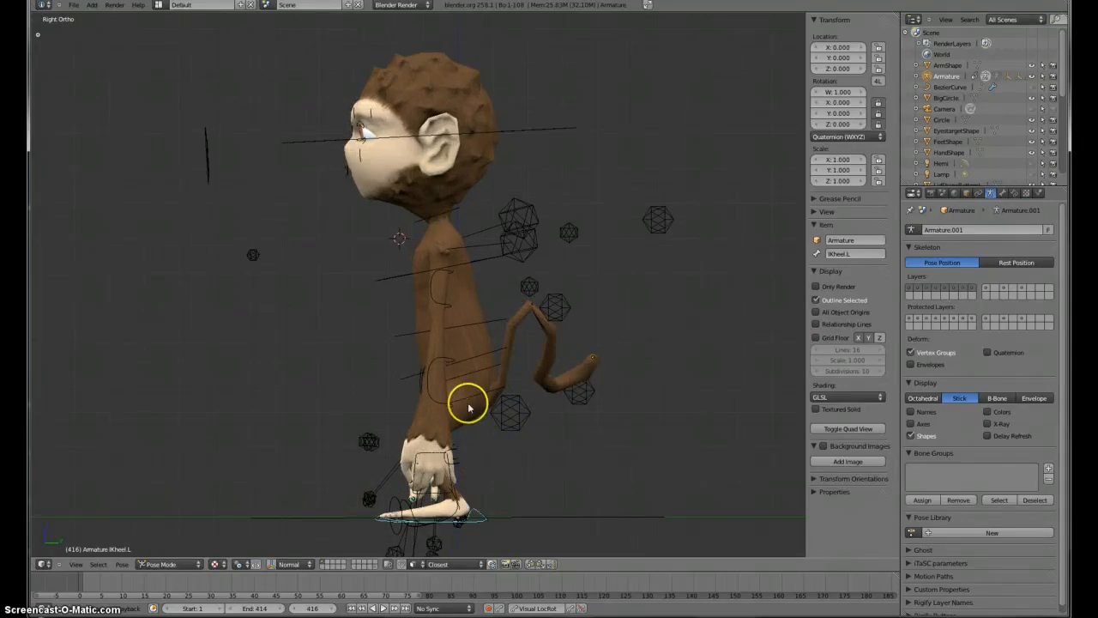
key("g")
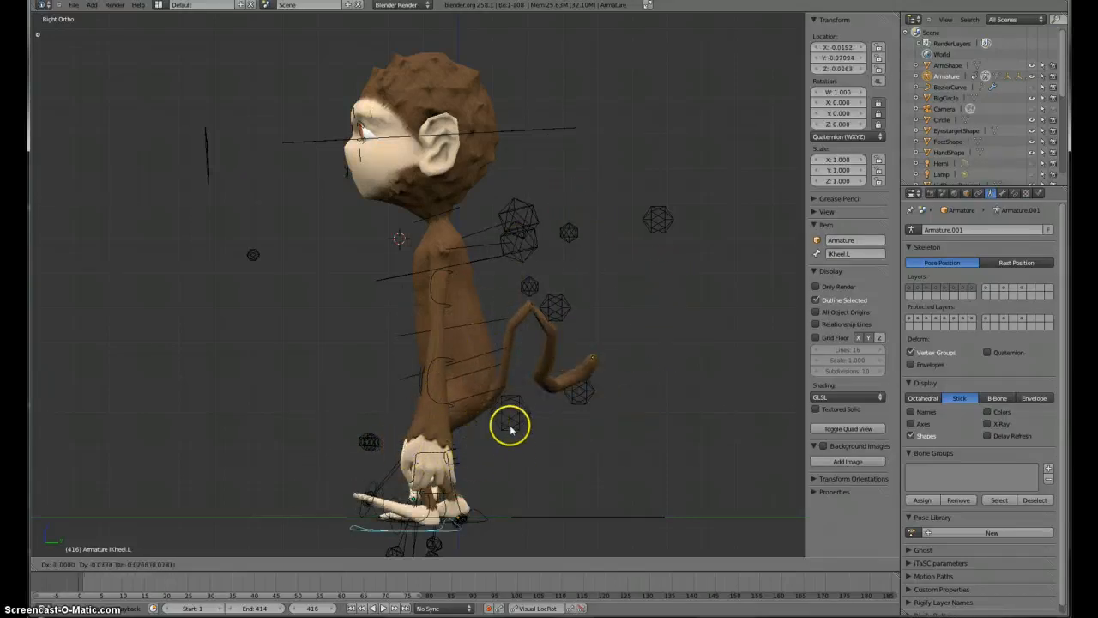
right_click(494, 456)
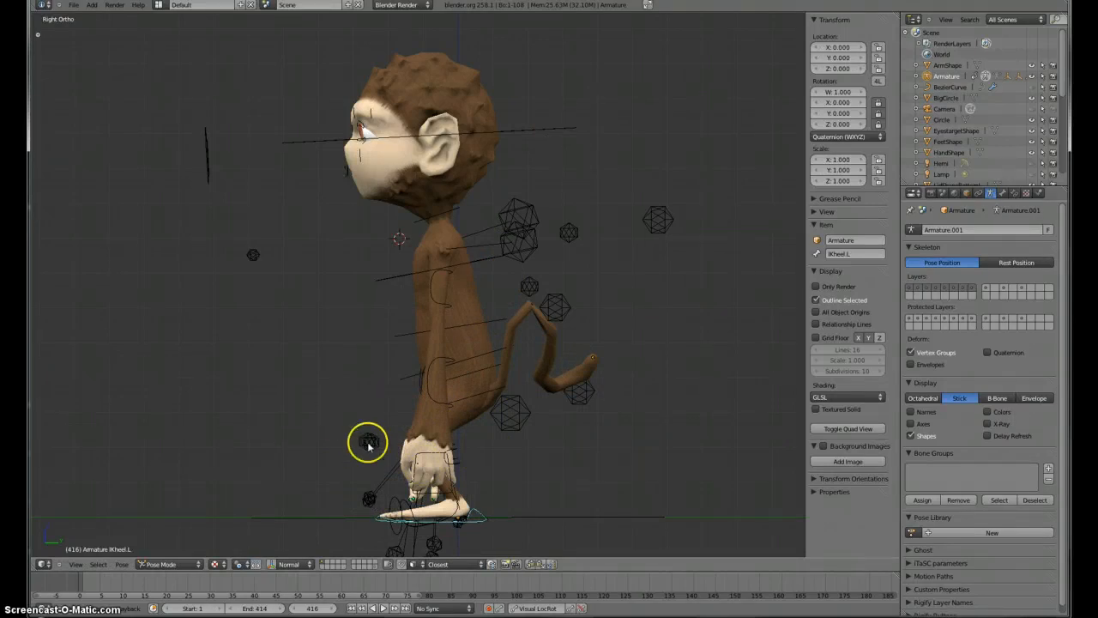
Step: Zoom in on the left foot and rotate the left foot bone
scroll(456, 518, "up", 1)
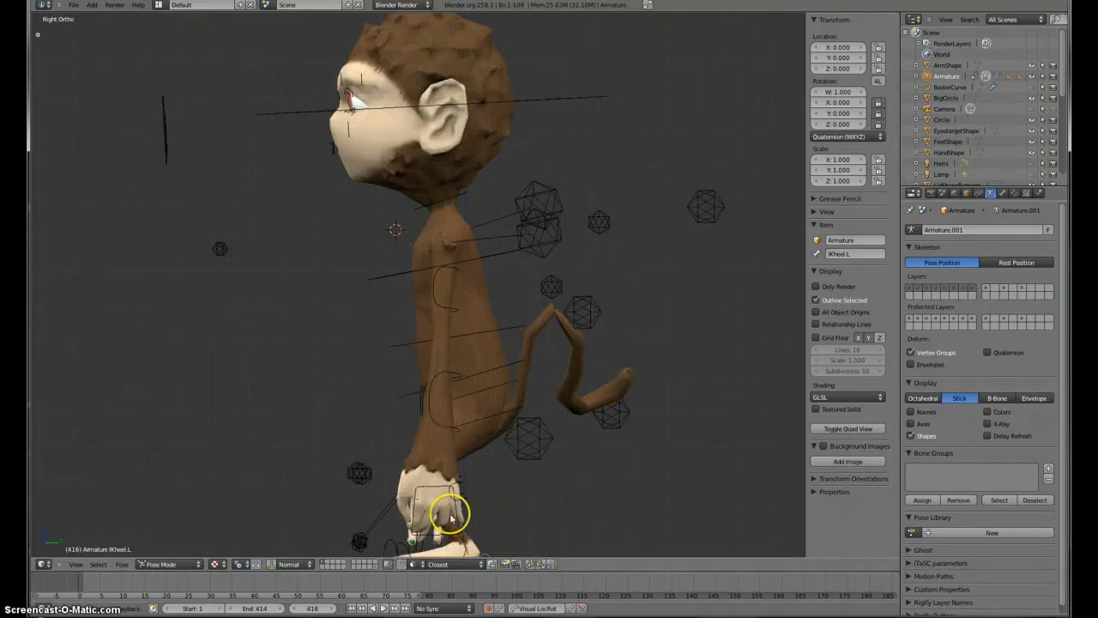
middle_click_drag(448, 518, 423, 326, "shift")
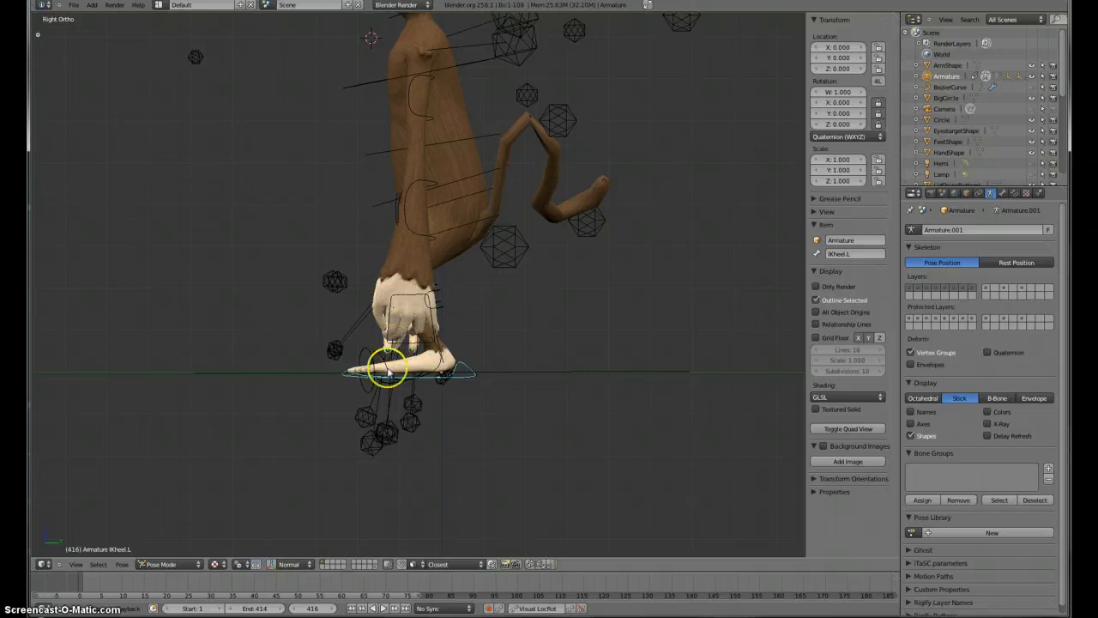
scroll(373, 410, "up", 2)
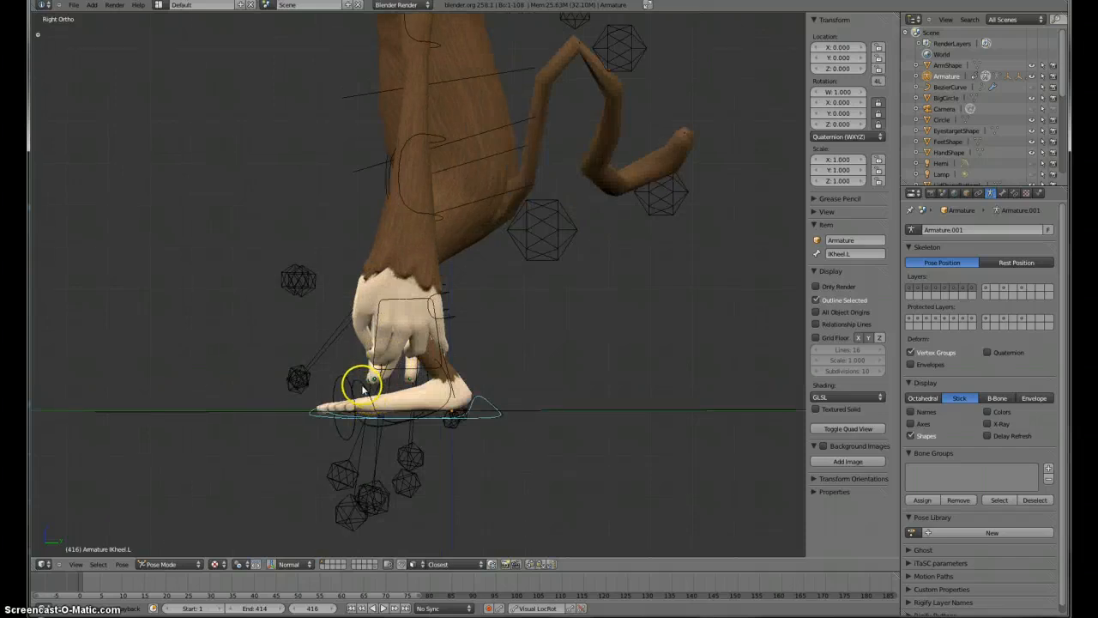
right_click(363, 389)
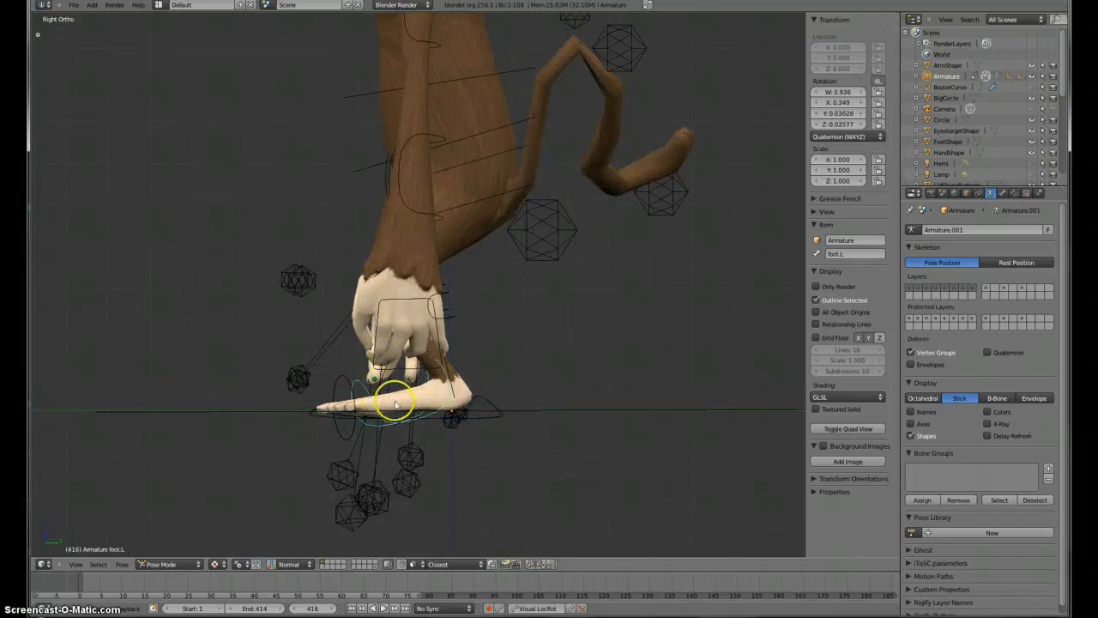
key("r")
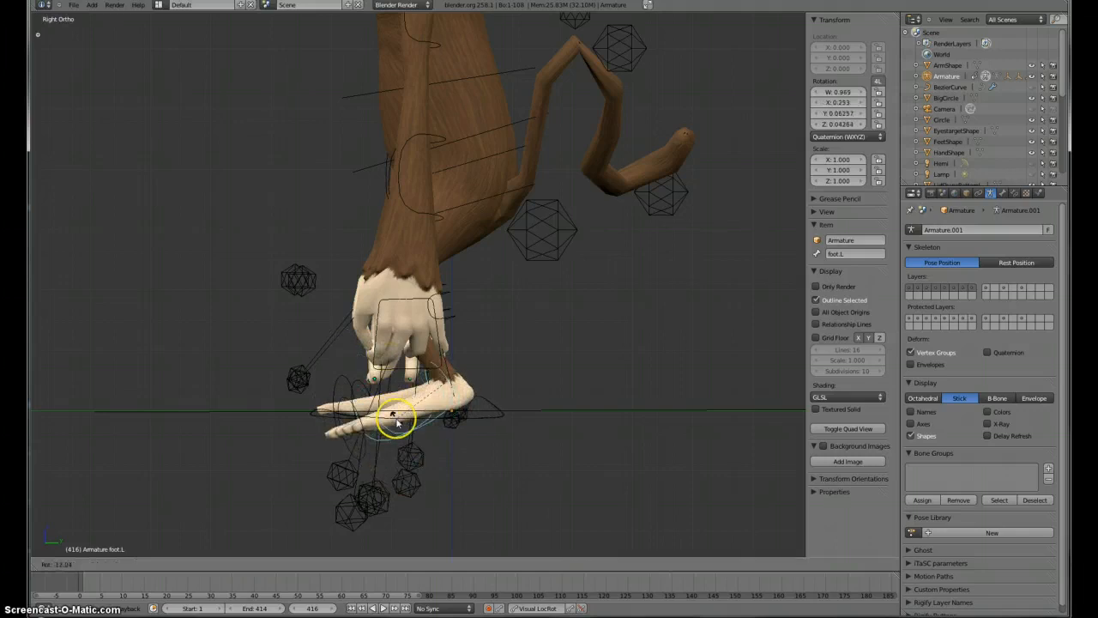
left_click(396, 416)
Step: Move the left IK heel control upward to lift the left foot
right_click(491, 408)
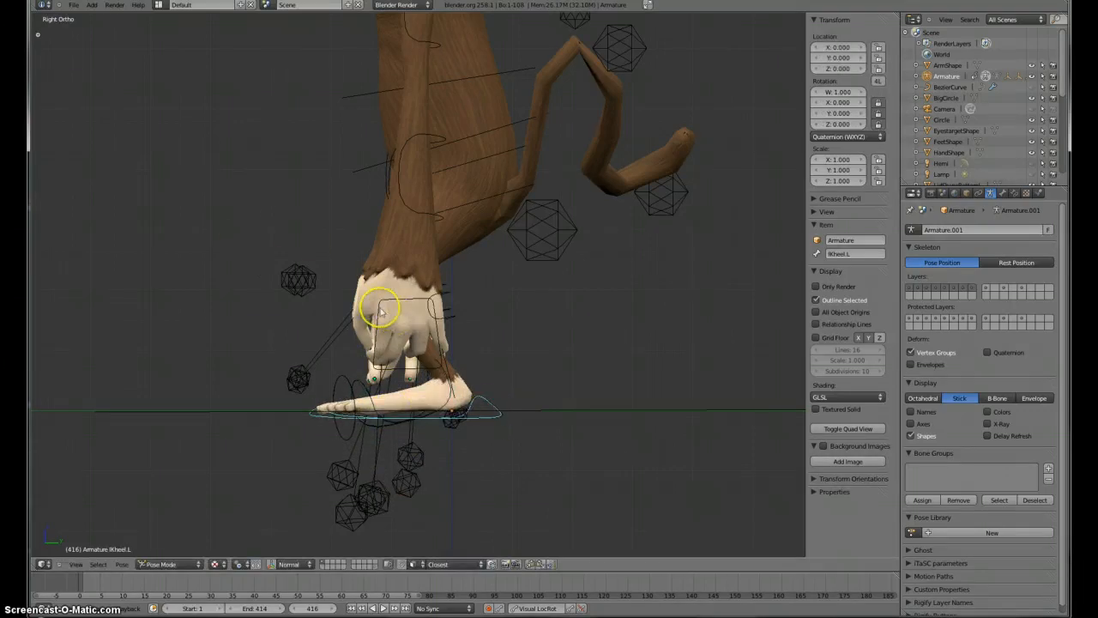
key("g")
key("Escape")
key("g")
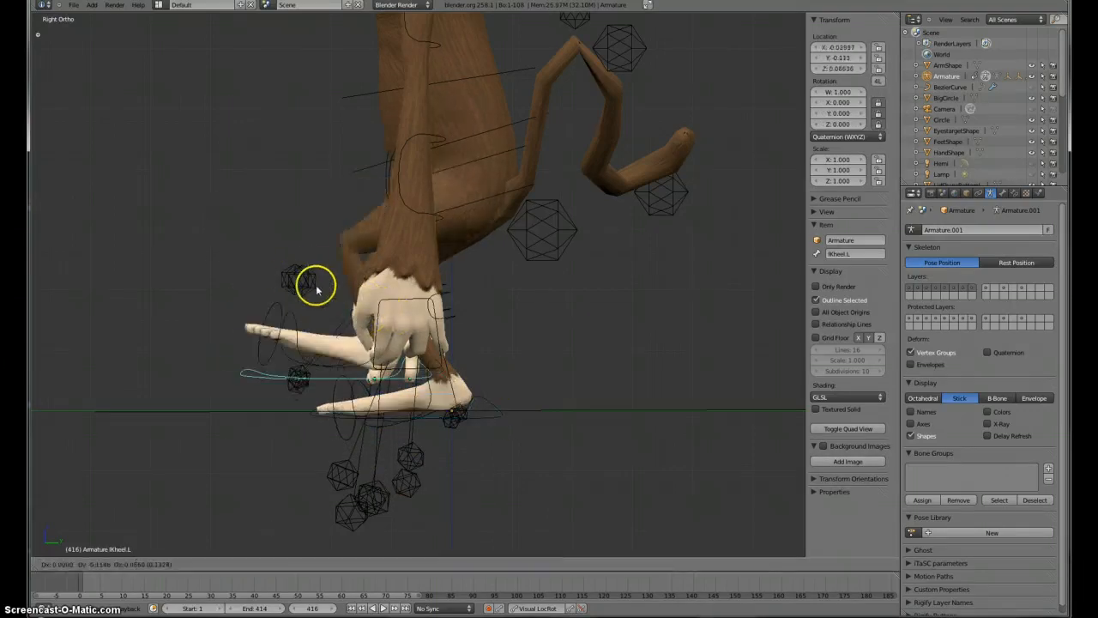
left_click(295, 277)
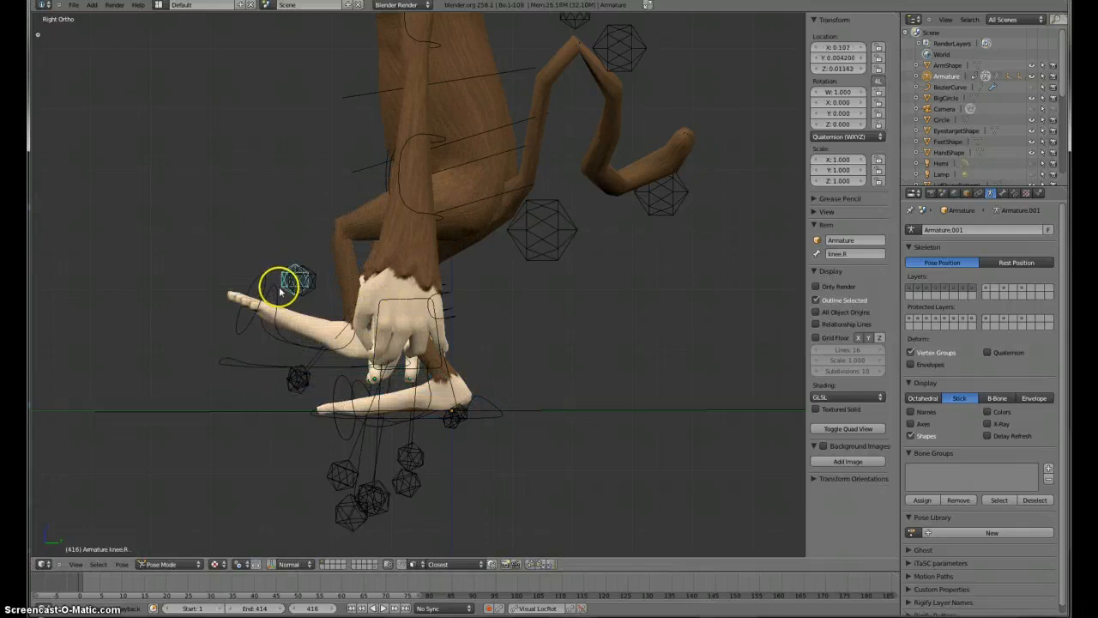
Step: Rotate the left foot bone
right_click(275, 295)
key("r")
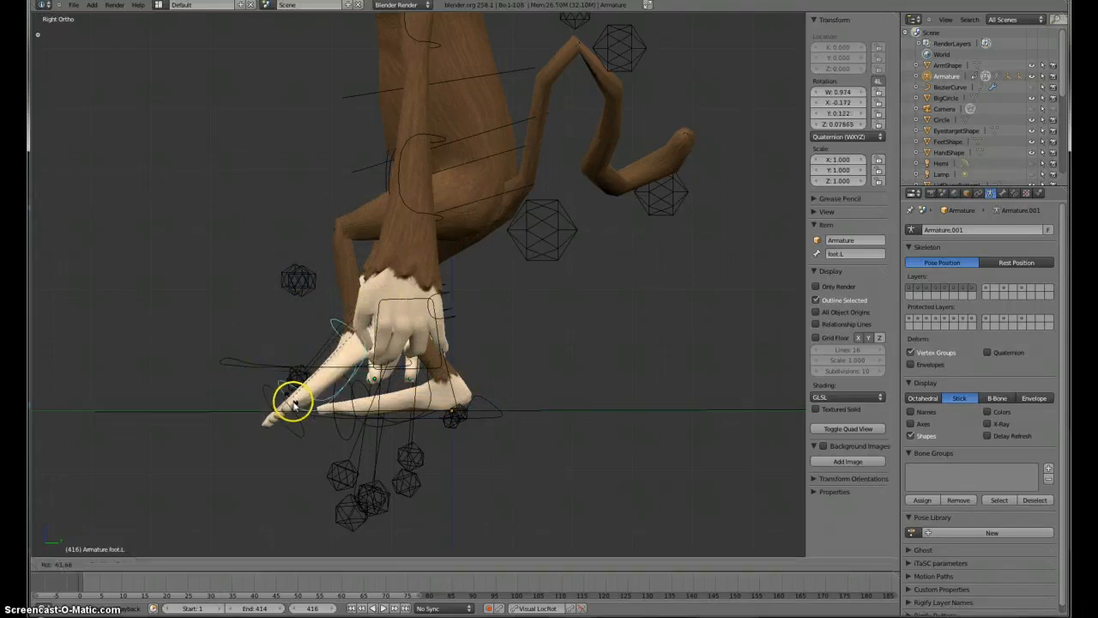
left_click(273, 386)
Step: Rotate the left toe bone to bend the toes
right_click(266, 370)
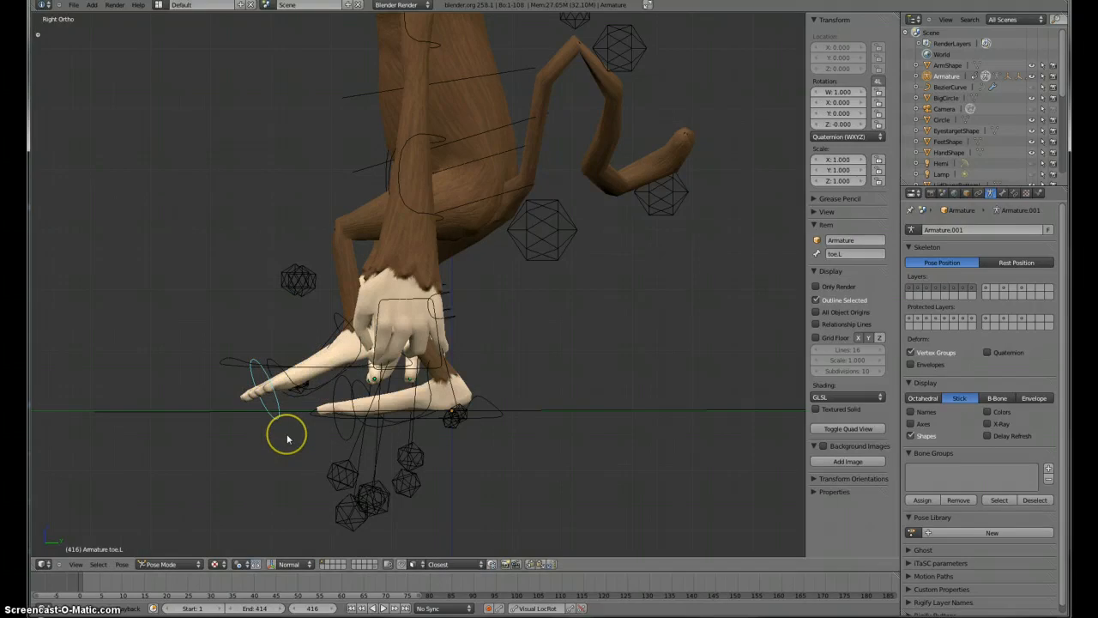
key("r")
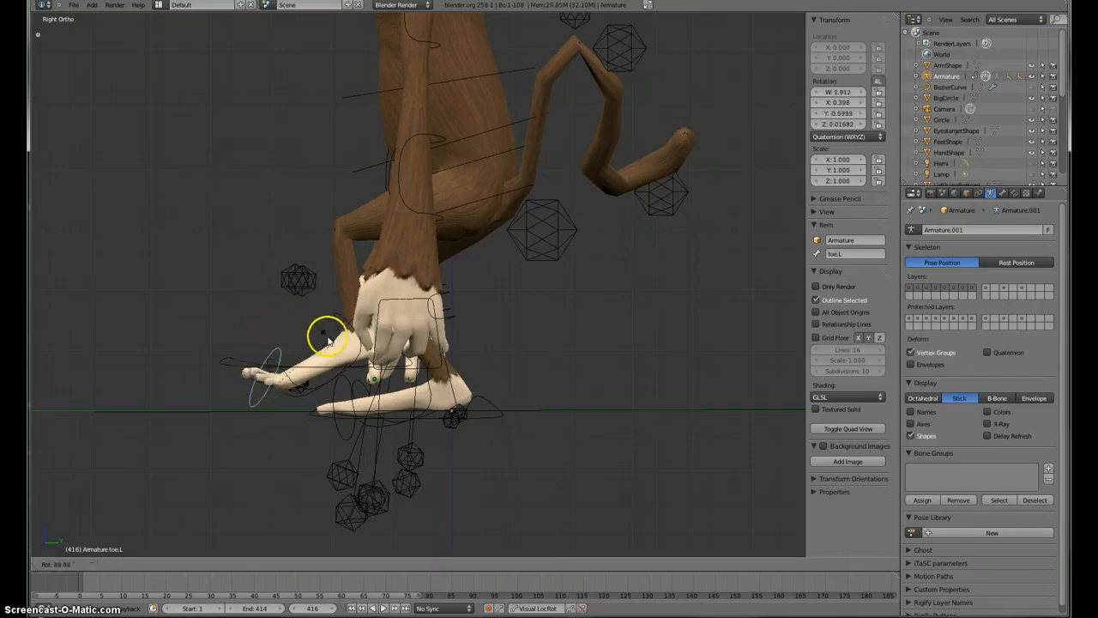
left_click(329, 335)
Step: Move the left knee control inward toward the body's centre
middle_click_drag(235, 323, 472, 403)
middle_click_drag(343, 162, 536, 292)
right_click(541, 293)
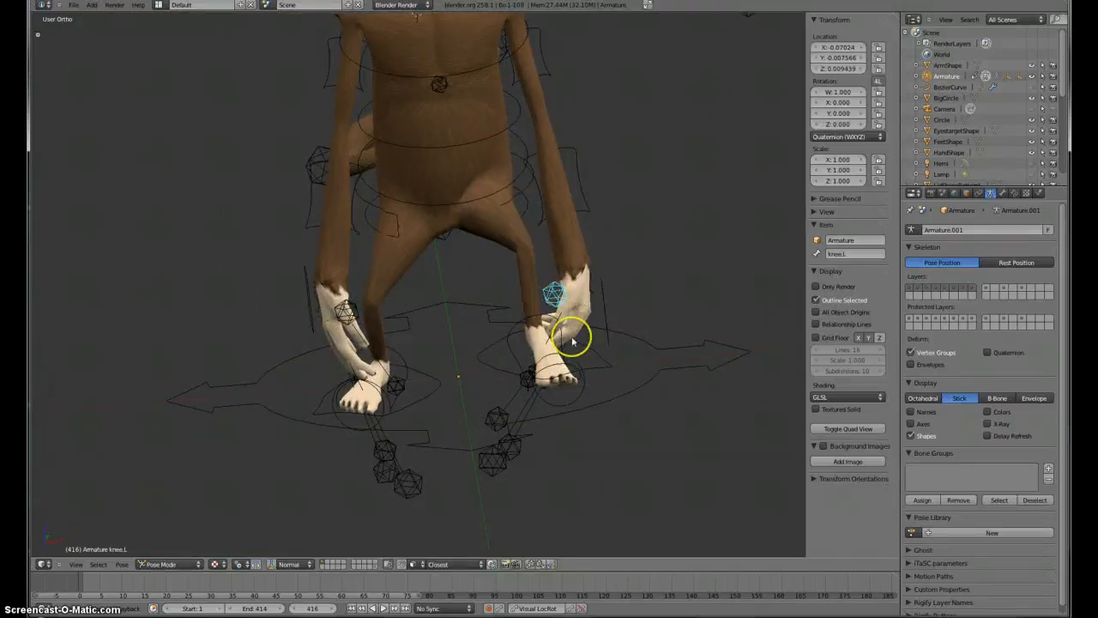
key("g")
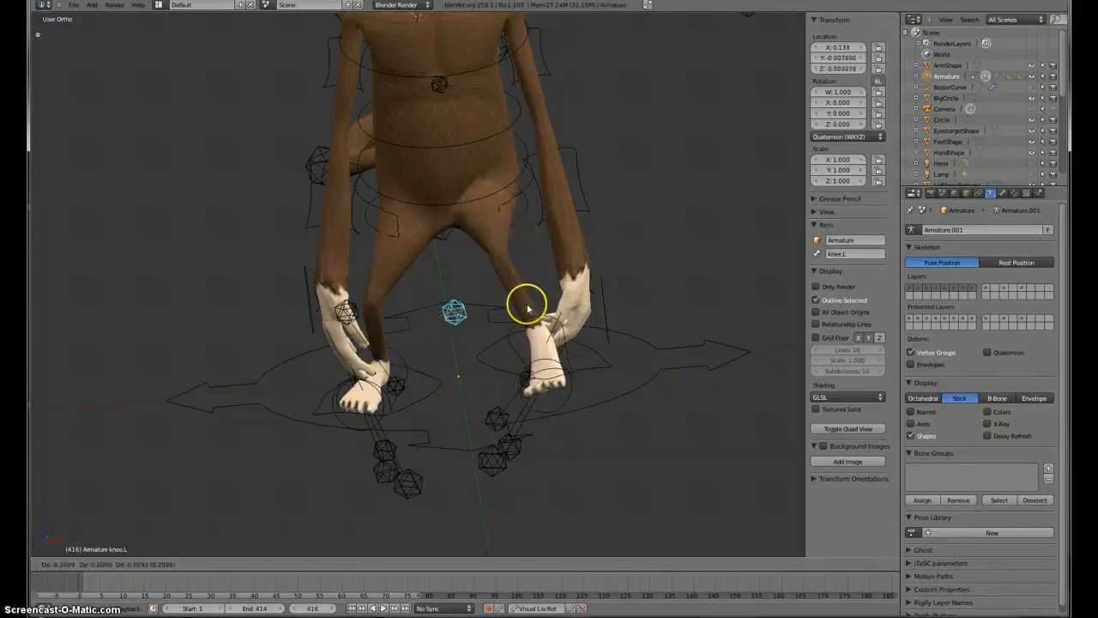
left_click(483, 318)
Step: Rotate the left middle finger control bone
middle_click_drag(627, 306, 379, 304)
key("KP_3")
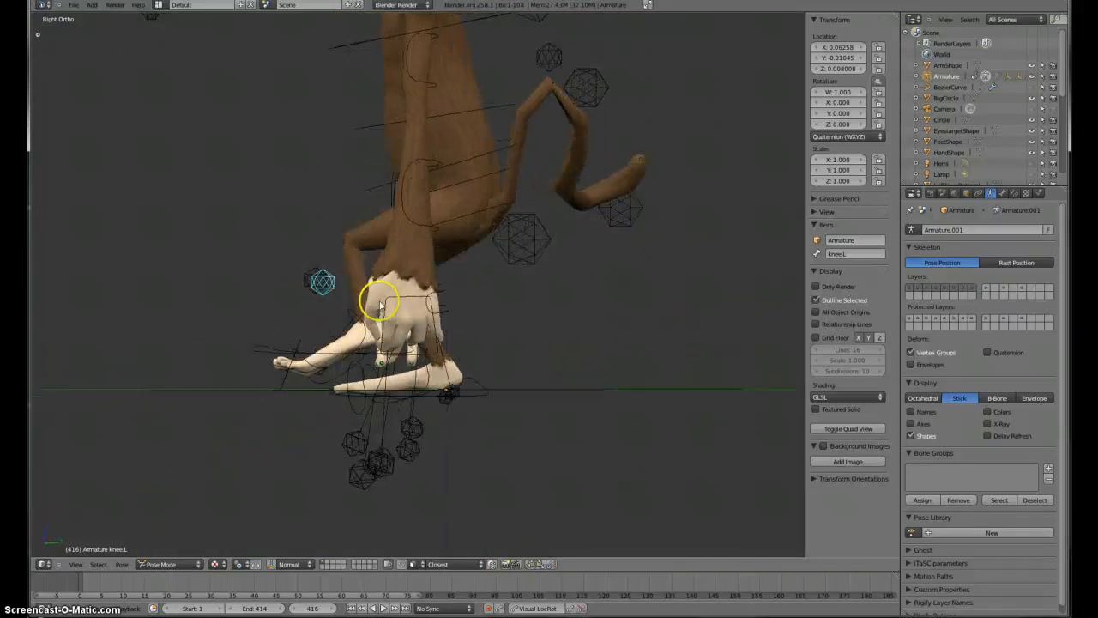
right_click(405, 304)
right_click(405, 300)
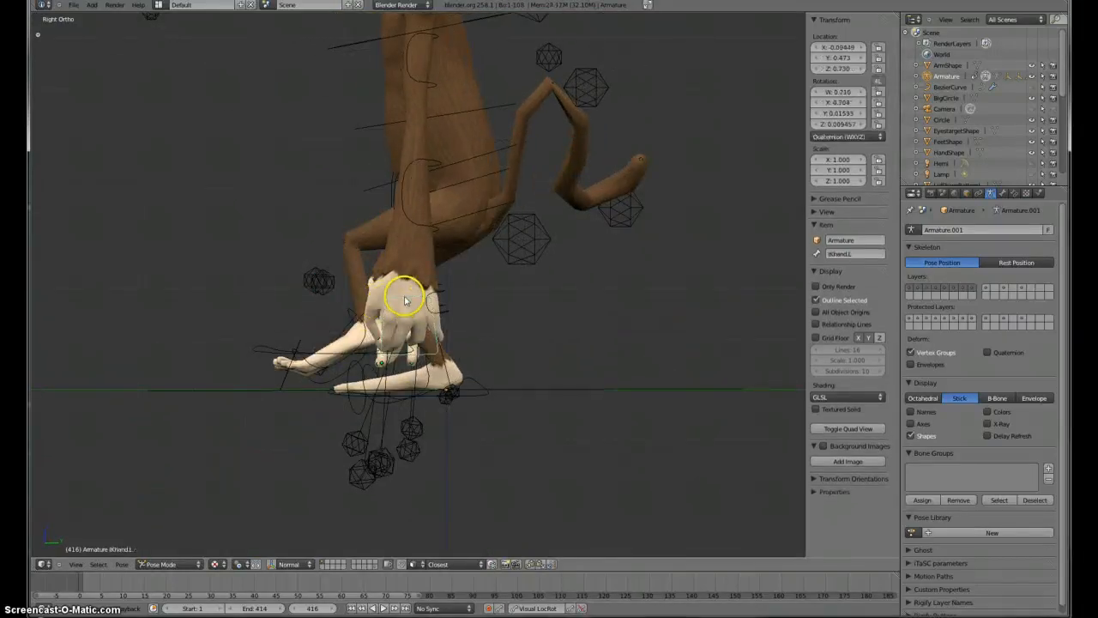
middle_click_drag(404, 318, 405, 107)
right_click(353, 258)
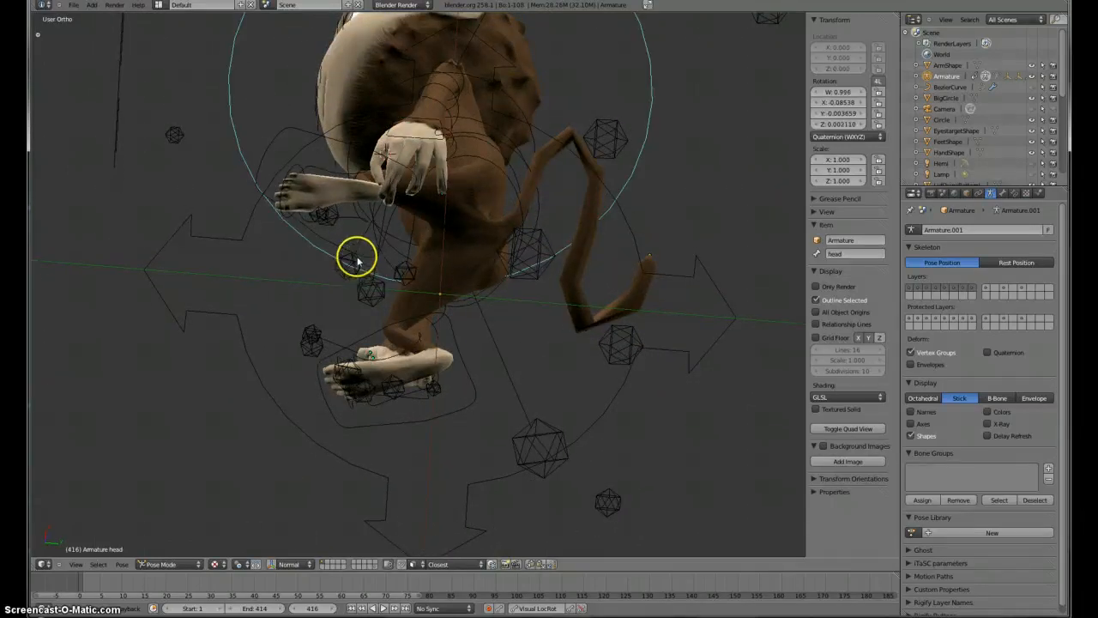
right_click(357, 262)
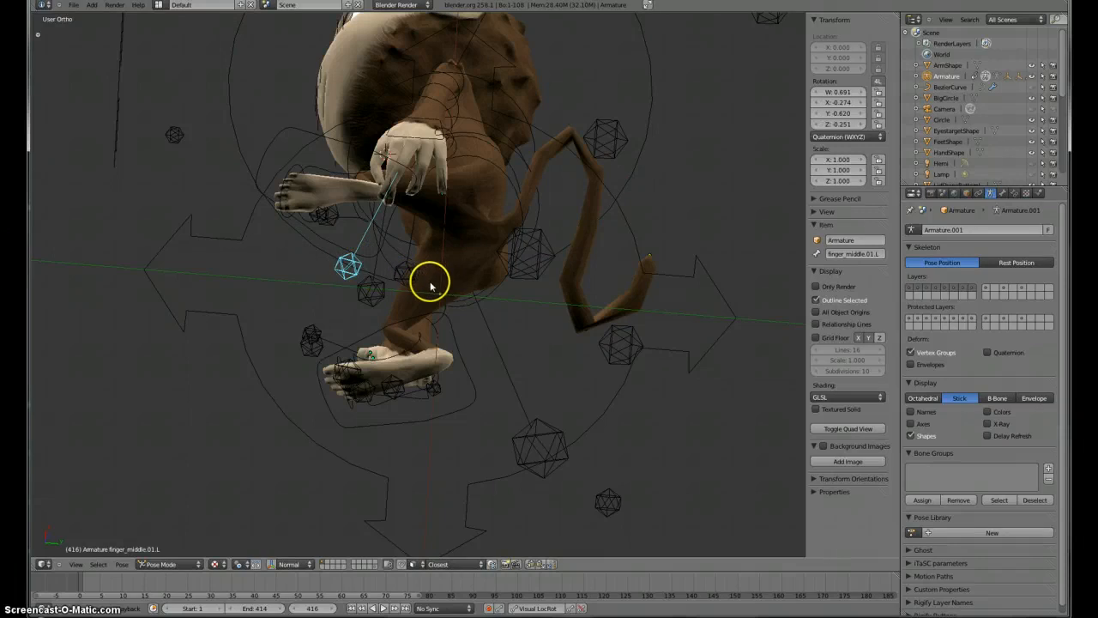
key("r")
left_click(423, 304)
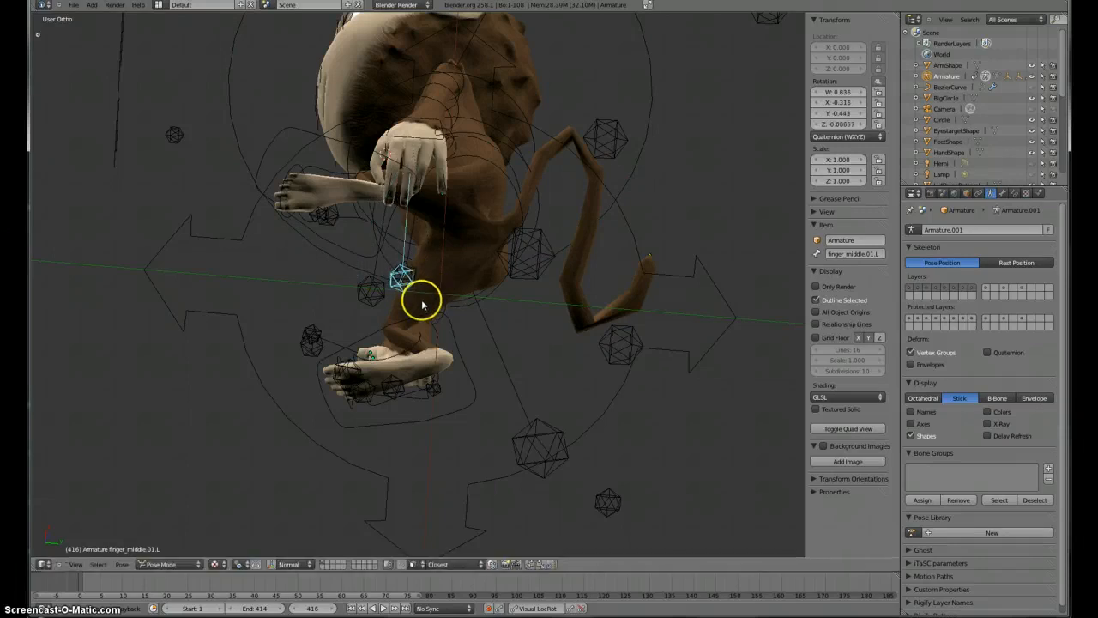
Step: Rotate the left ring finger control bone
middle_click_drag(422, 305, 400, 421)
right_click(398, 296)
key("r")
left_click(432, 262)
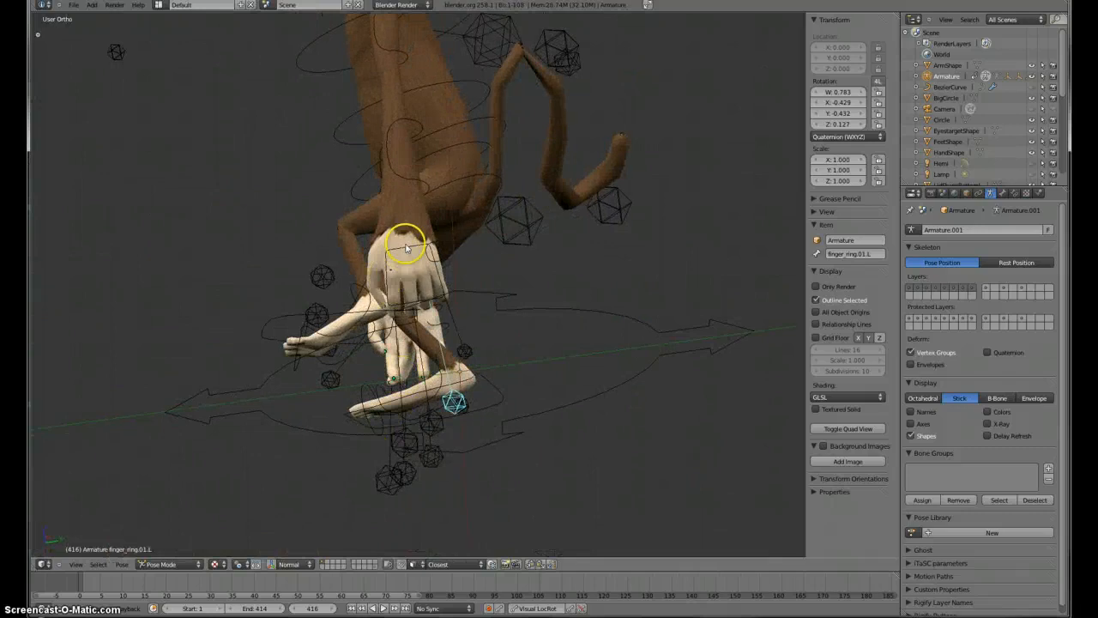
Step: Move and rotate the left hand IK control to raise the hand in front of the body
right_click(405, 247)
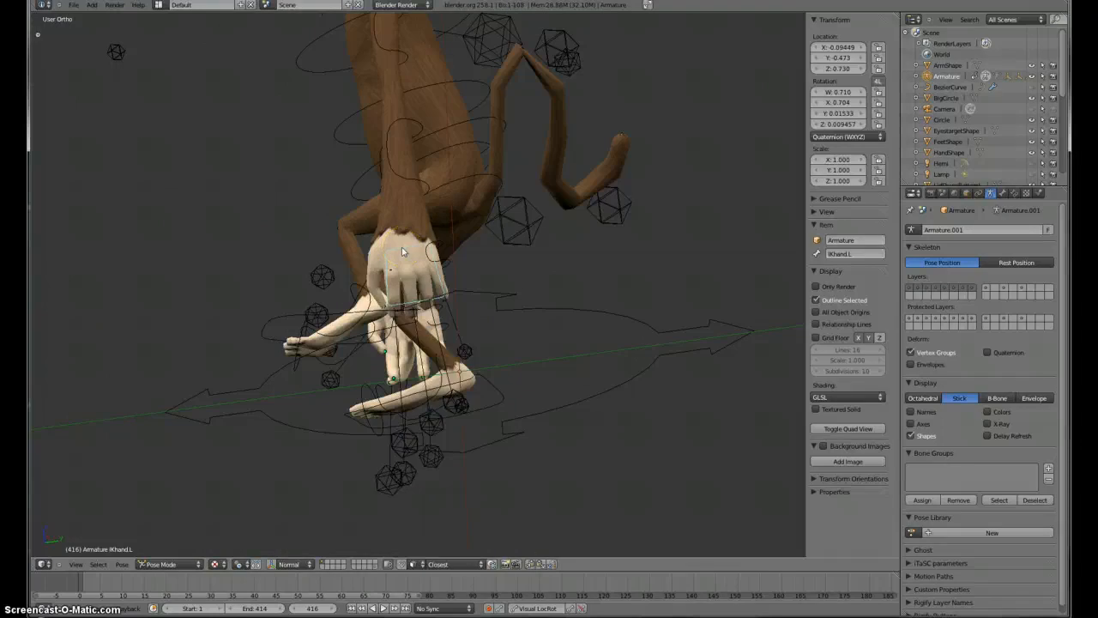
key("KP_3")
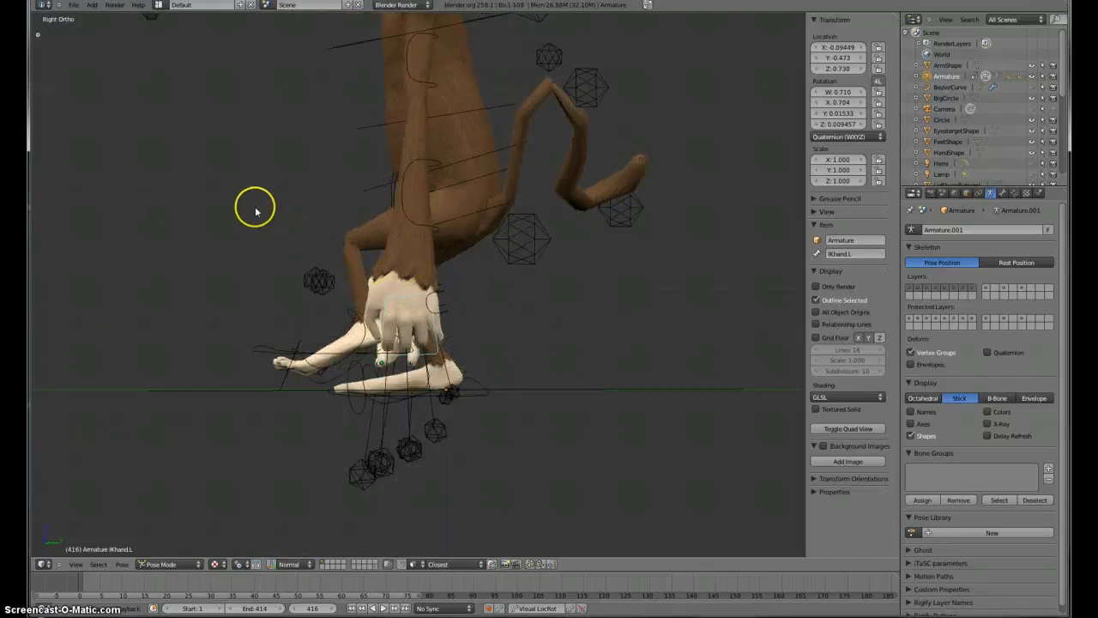
key("g")
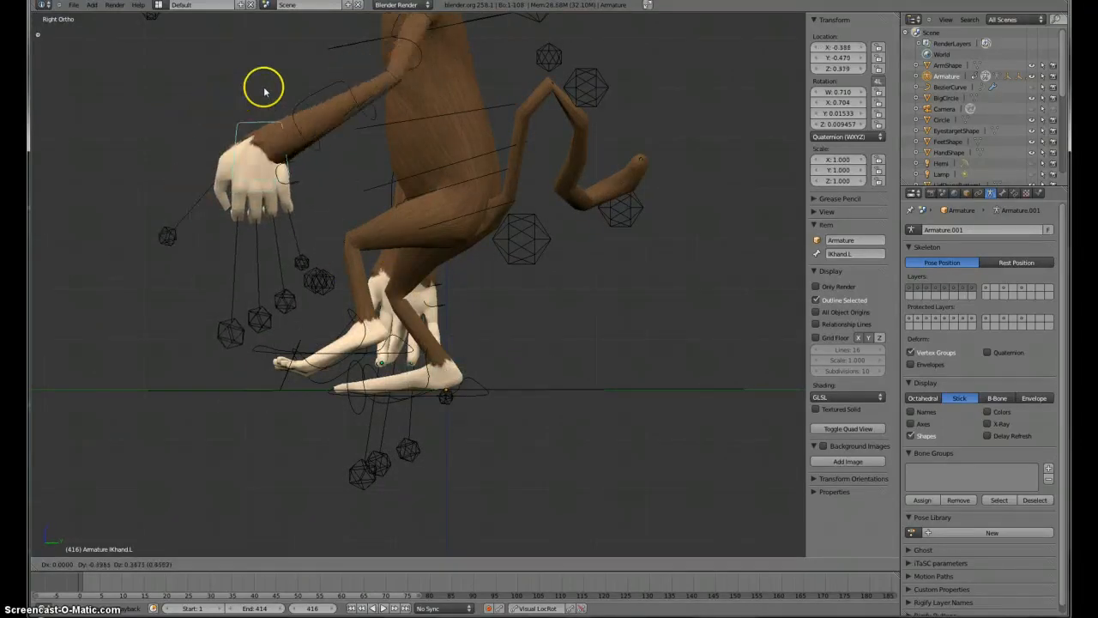
left_click(326, 84)
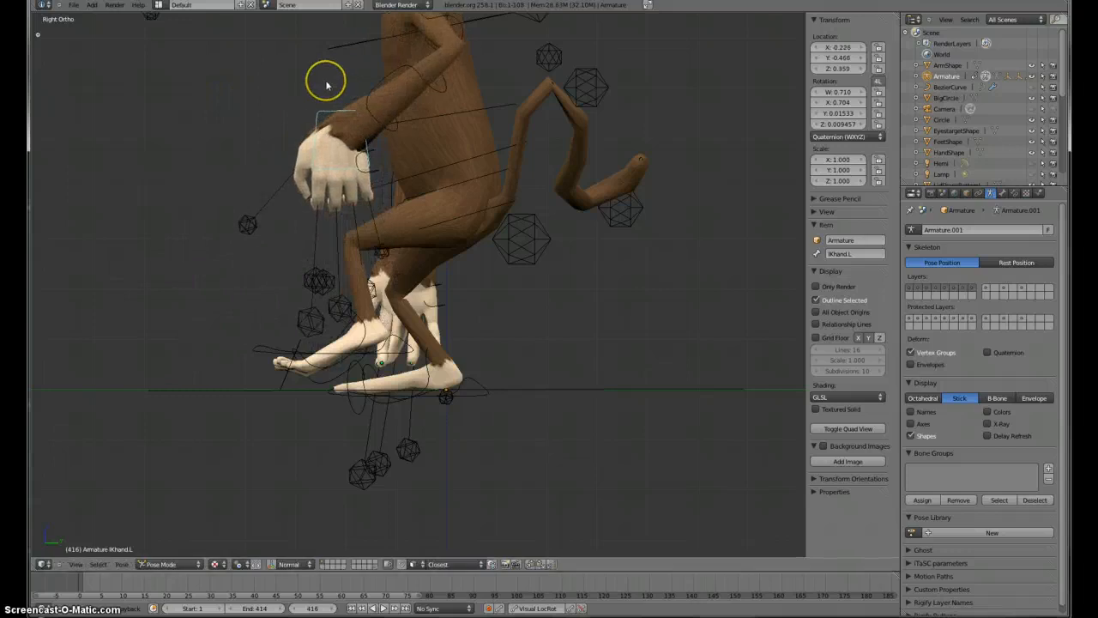
scroll(366, 128, "down", 6)
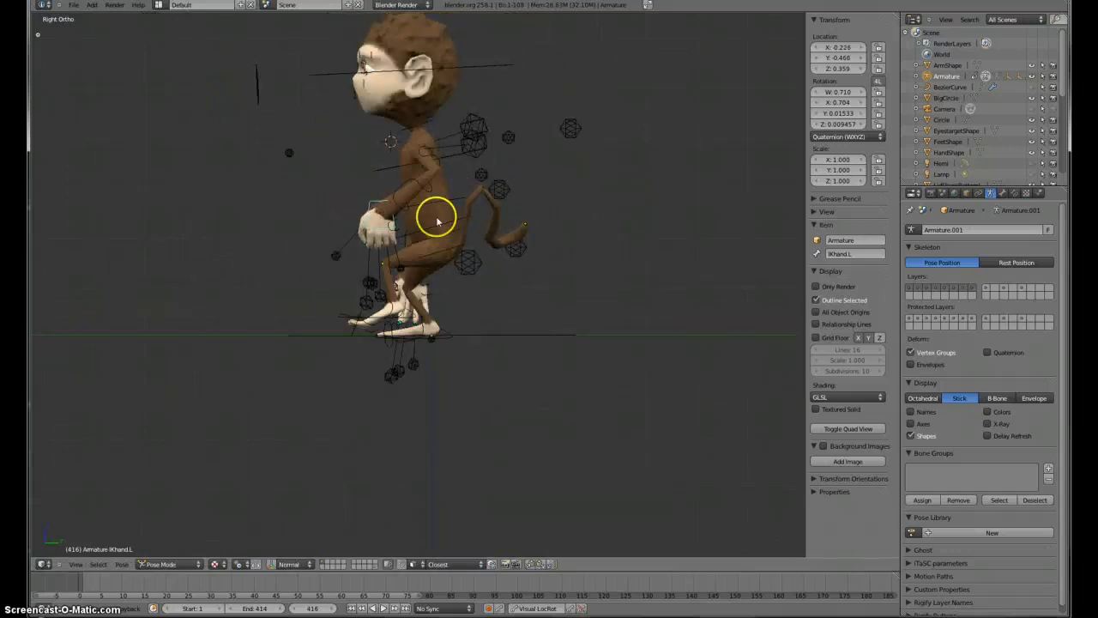
middle_click_drag(439, 220, 434, 353, "shift")
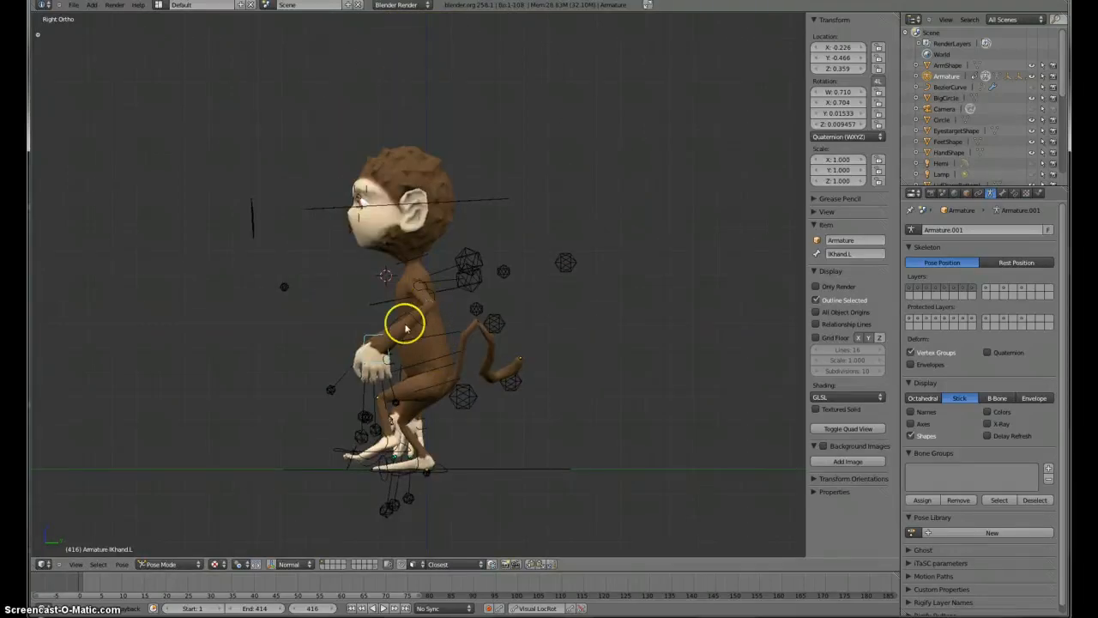
key("r")
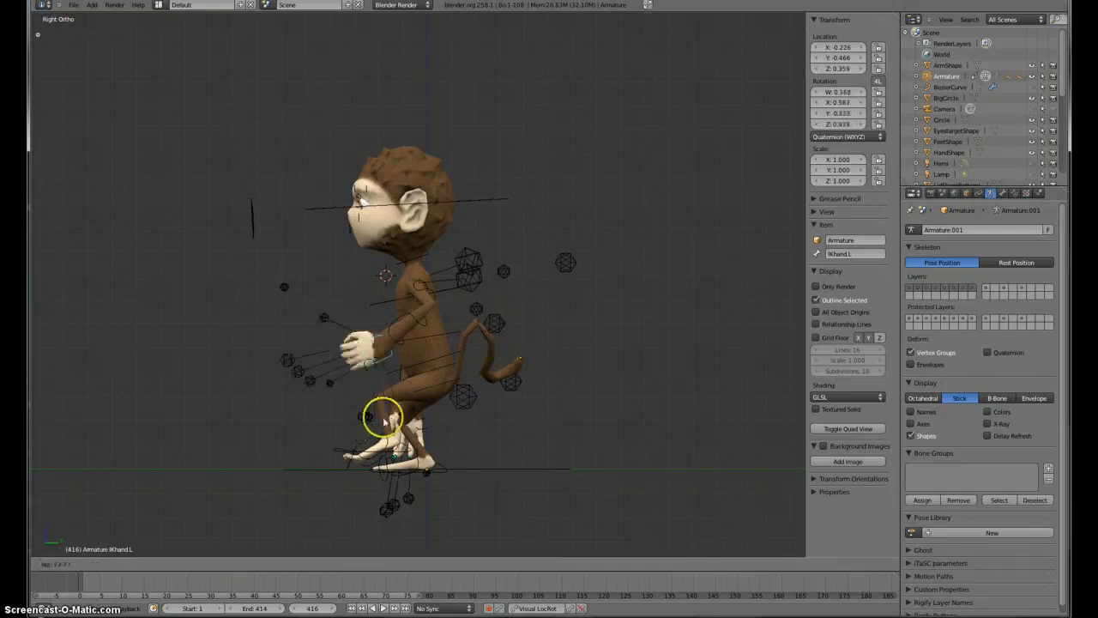
left_click(424, 393)
middle_click_drag(423, 392, 581, 351)
key("g")
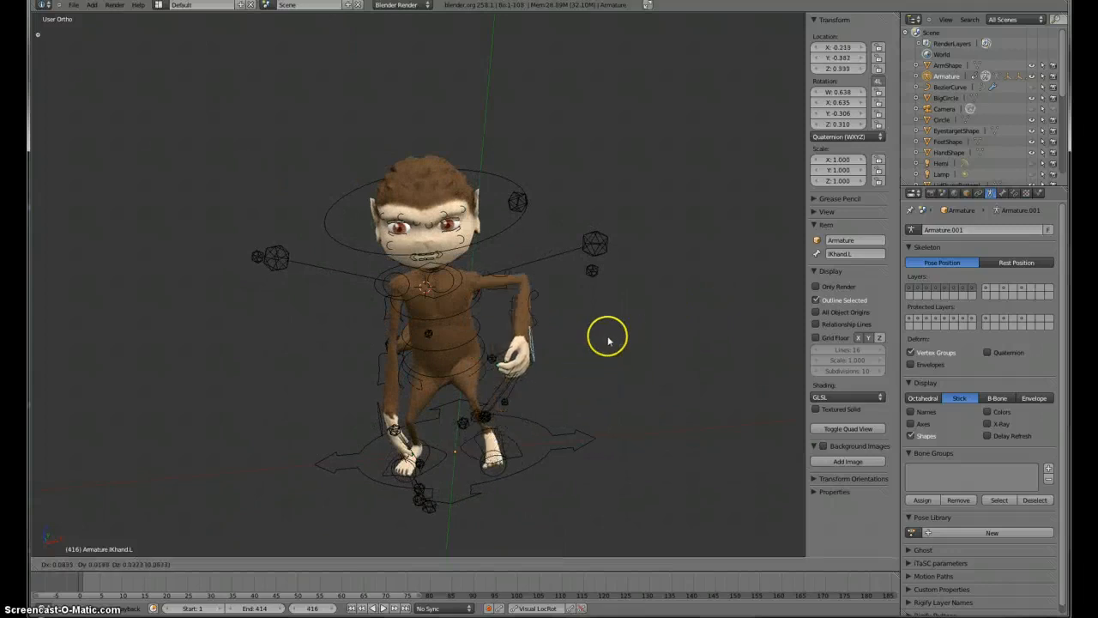
left_click(606, 368)
Step: Rotate the left upper arm bone
middle_click_drag(606, 368, 521, 358)
right_click(418, 329)
right_click(428, 322)
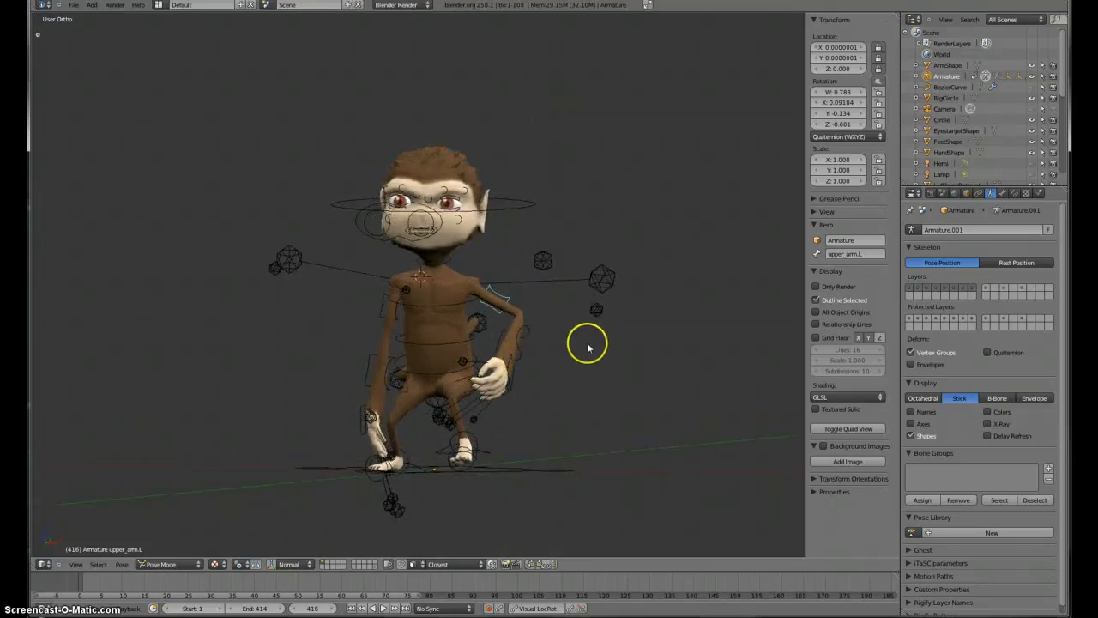
middle_click_drag(587, 345, 615, 335)
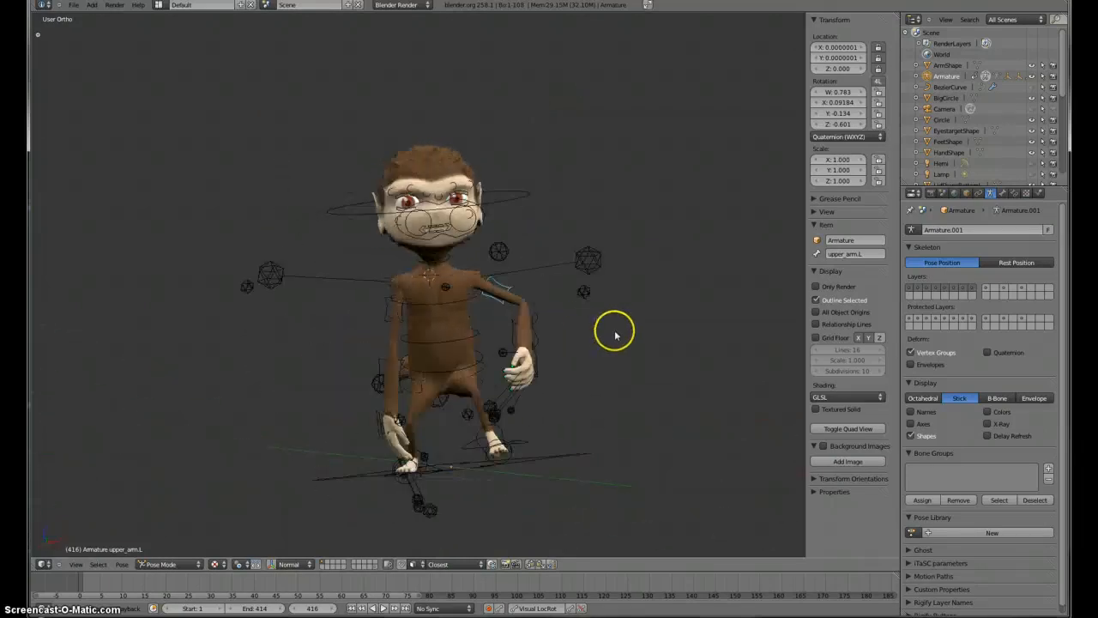
key("r")
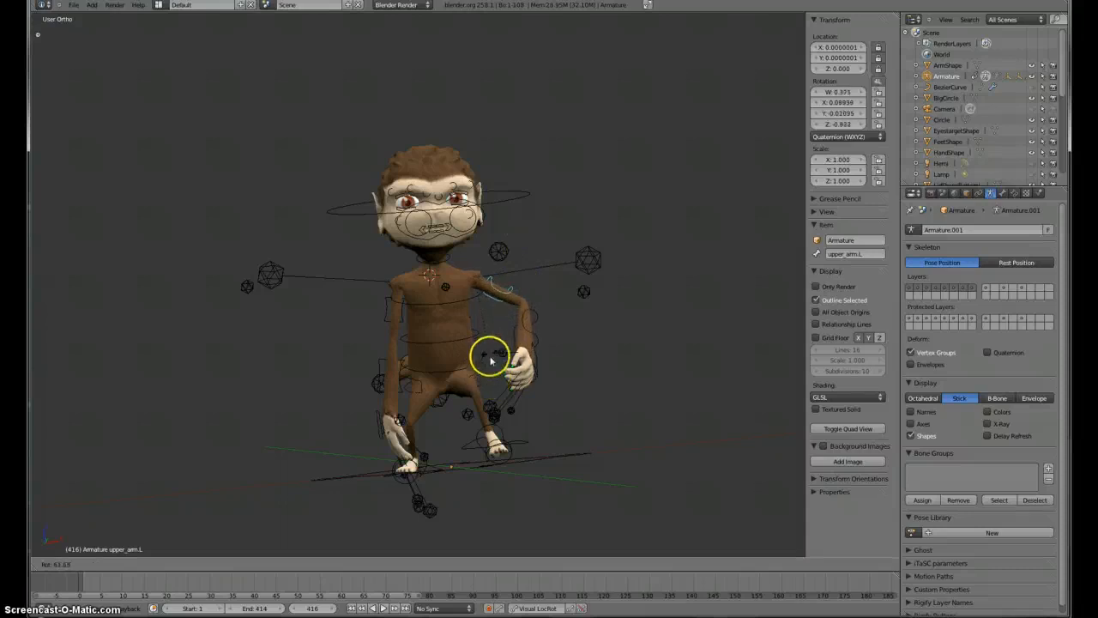
left_click(516, 305)
Step: Rotate the left forearm bone
right_click(562, 325)
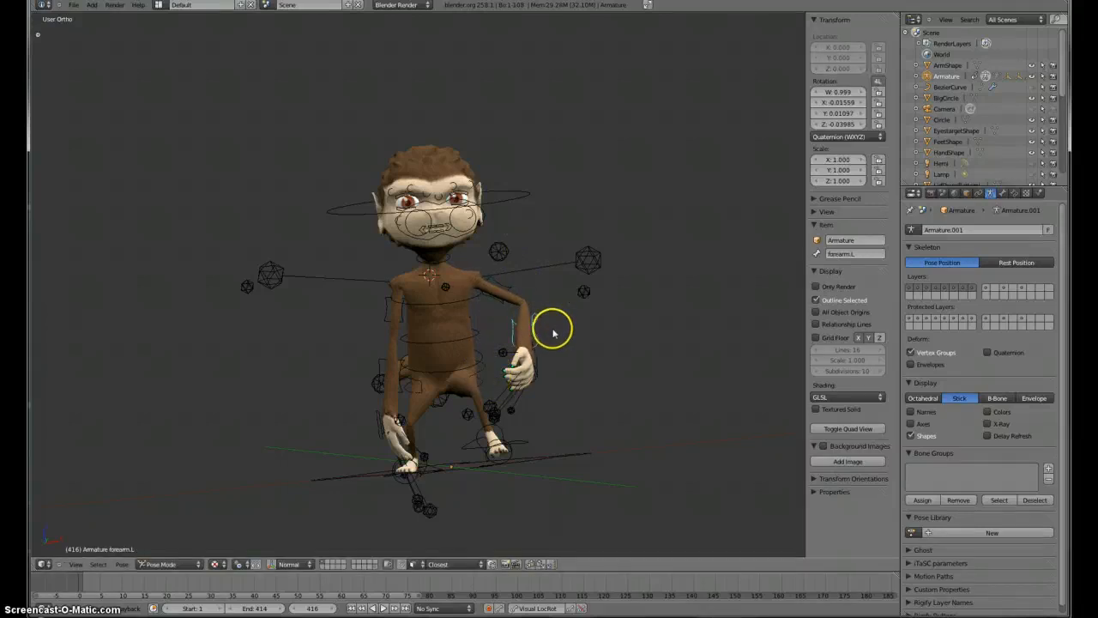
key("r")
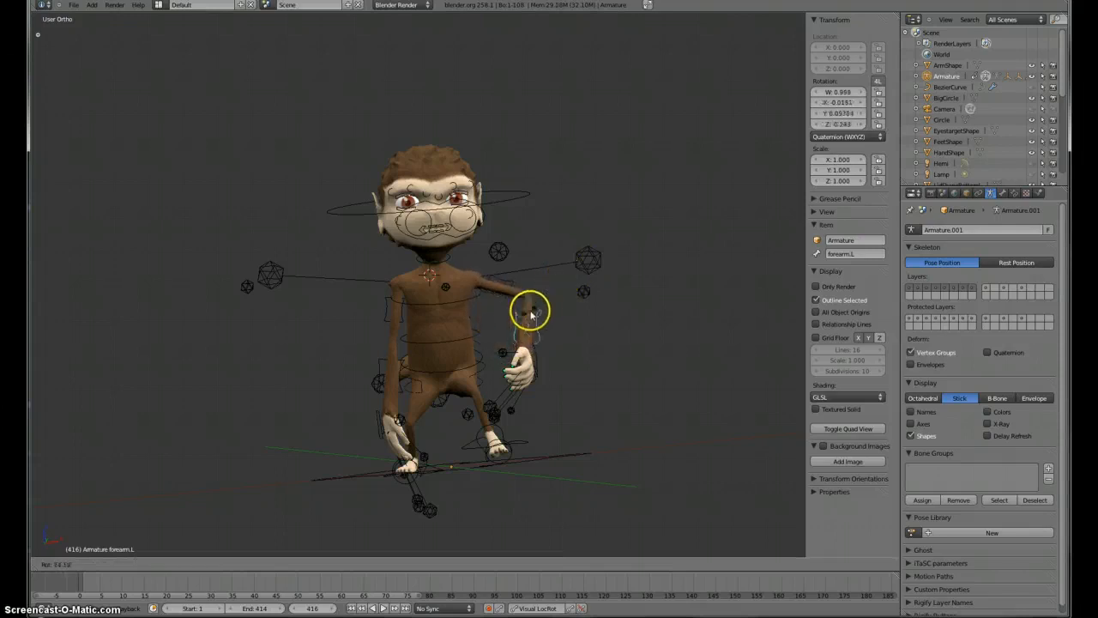
left_click(530, 317)
Step: Move the left elbow control
middle_click_drag(537, 314, 478, 384)
right_click(565, 317)
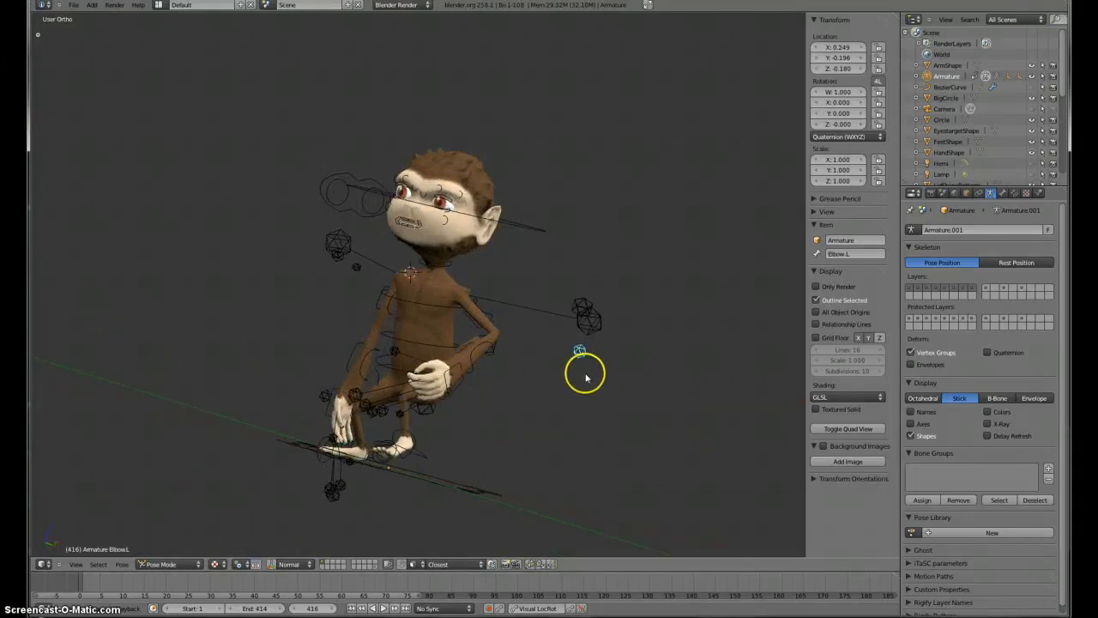
key("g")
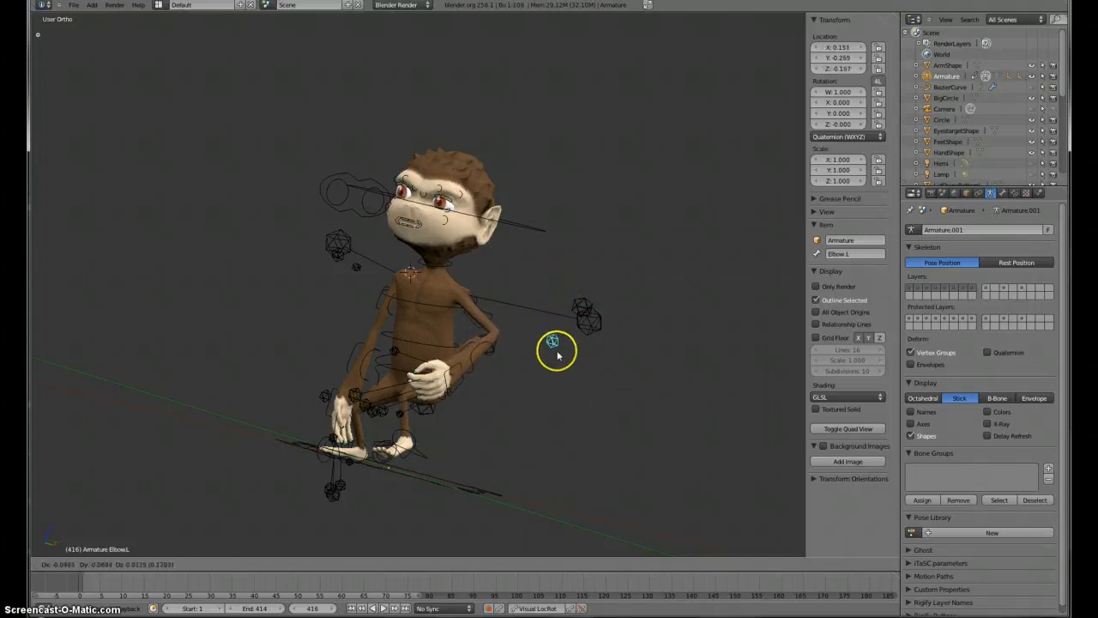
left_click(556, 352)
Step: Rotate the left shoulder bone upward in the front view
middle_click_drag(449, 385, 263, 246)
key("KP_1")
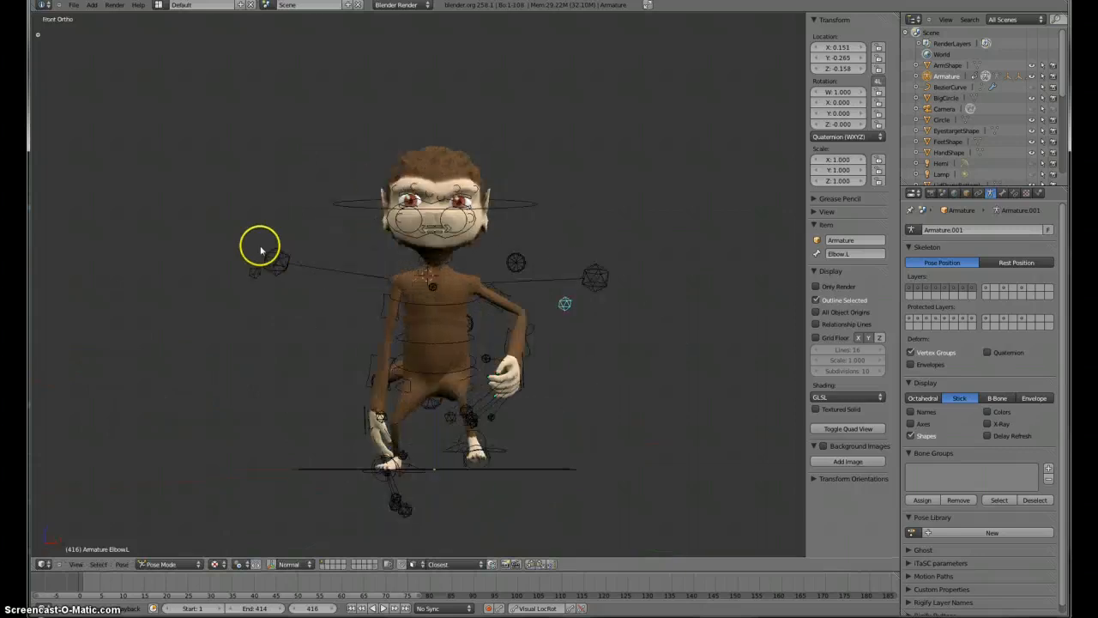
right_click(589, 275)
key("r")
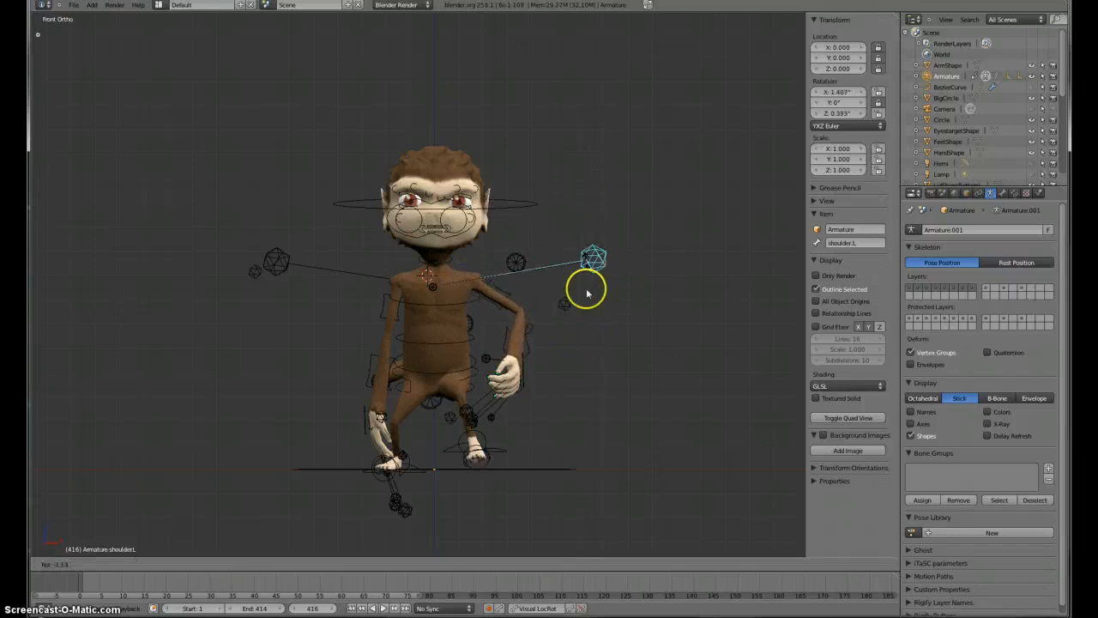
left_click(593, 239)
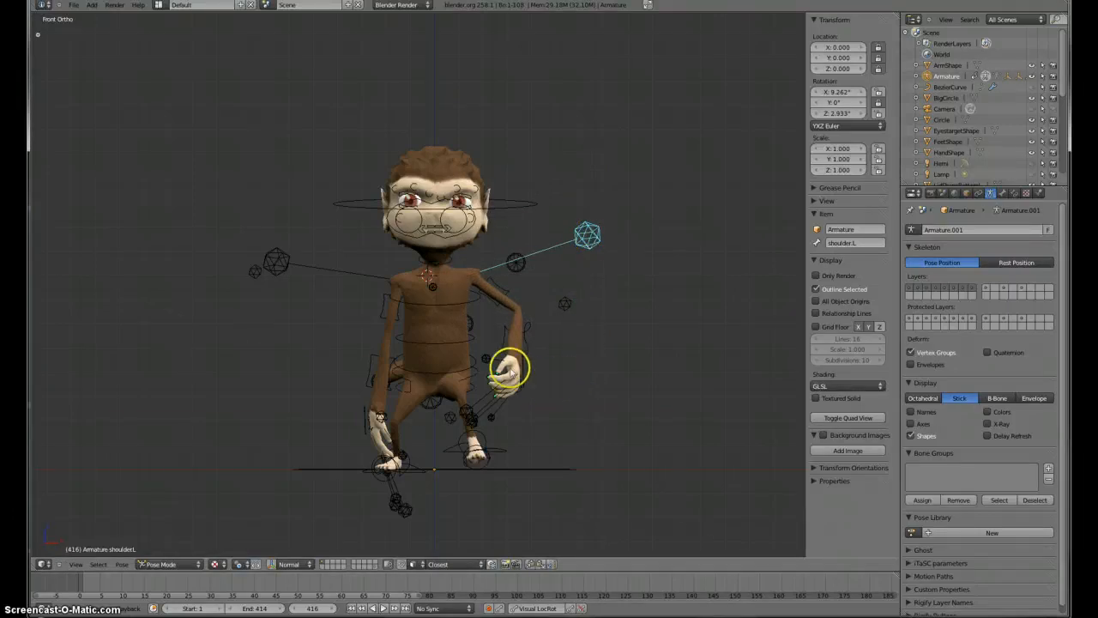
Step: Rotate the left palm bone
middle_click_drag(510, 367, 539, 289)
middle_click_drag(404, 323, 294, 361)
scroll(492, 329, "up", 2)
right_click(625, 319)
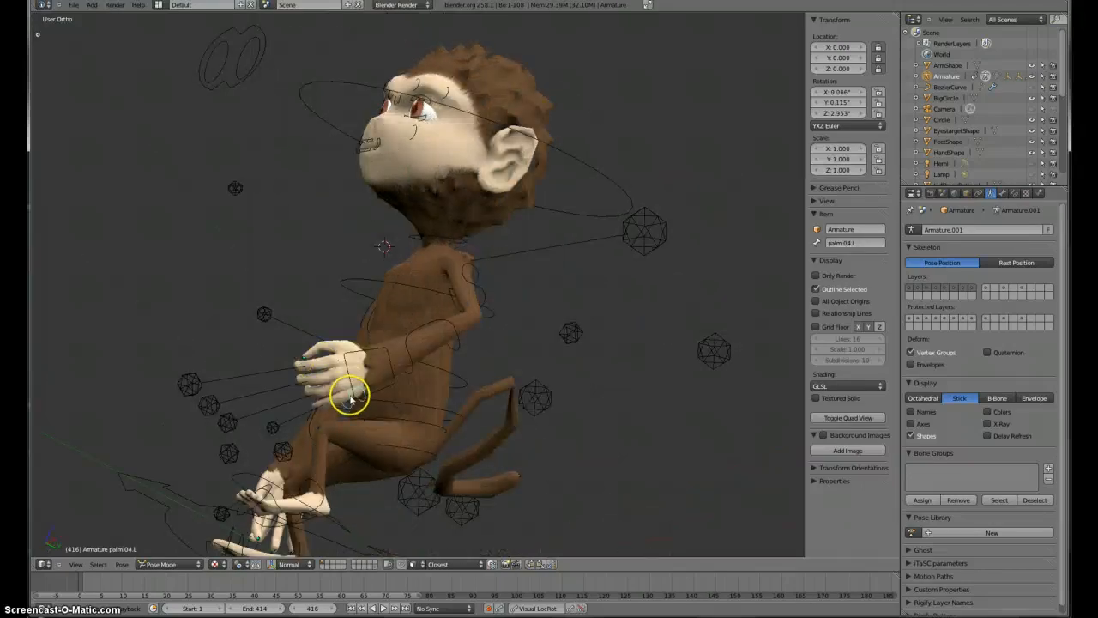
middle_click_drag(333, 394, 478, 256)
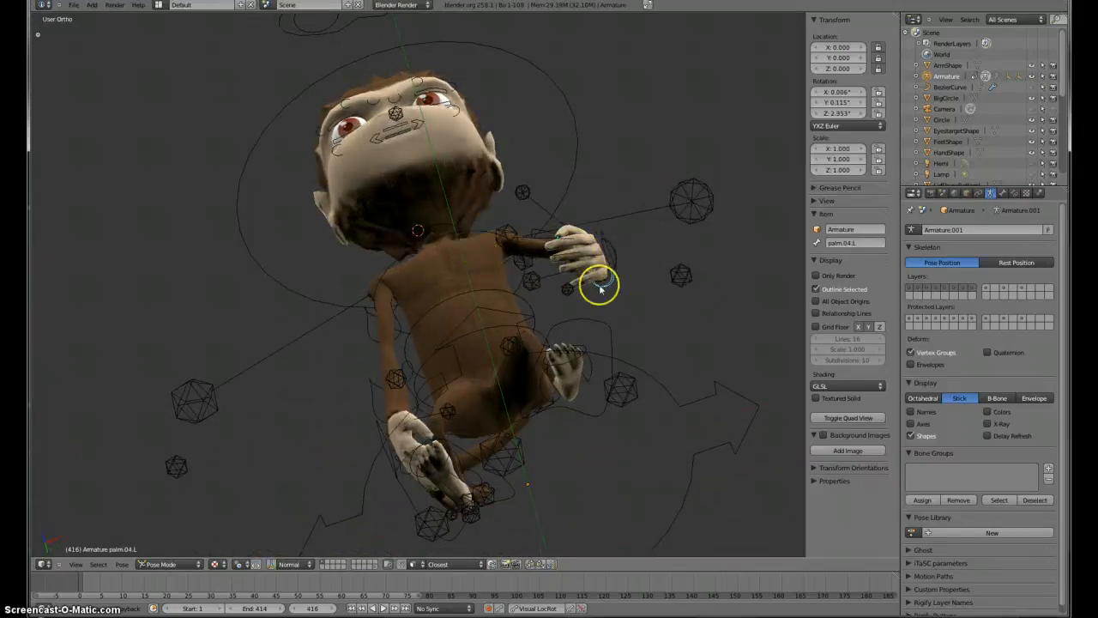
key("r")
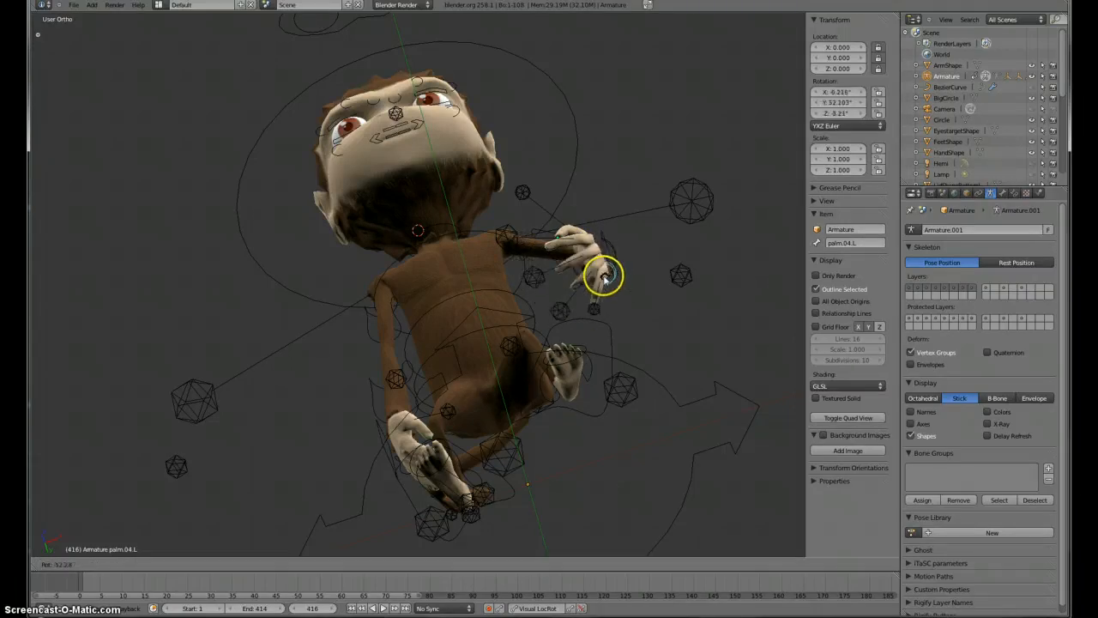
left_click(601, 284)
Step: Rotate the left pinky finger control bone
right_click(570, 300)
middle_click_drag(576, 334, 446, 204)
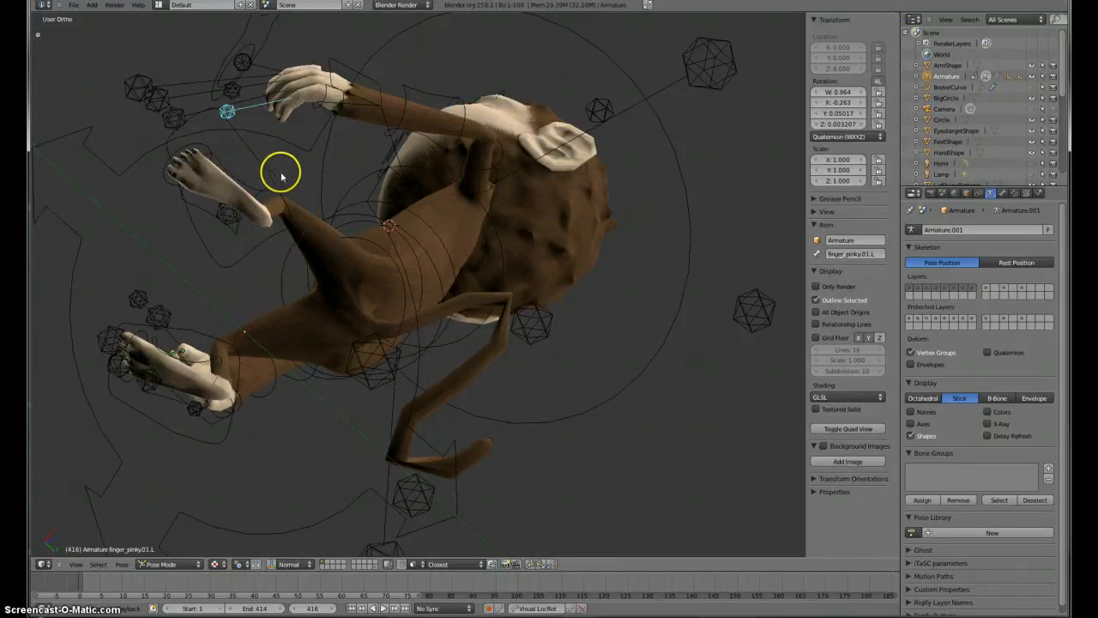
key("r")
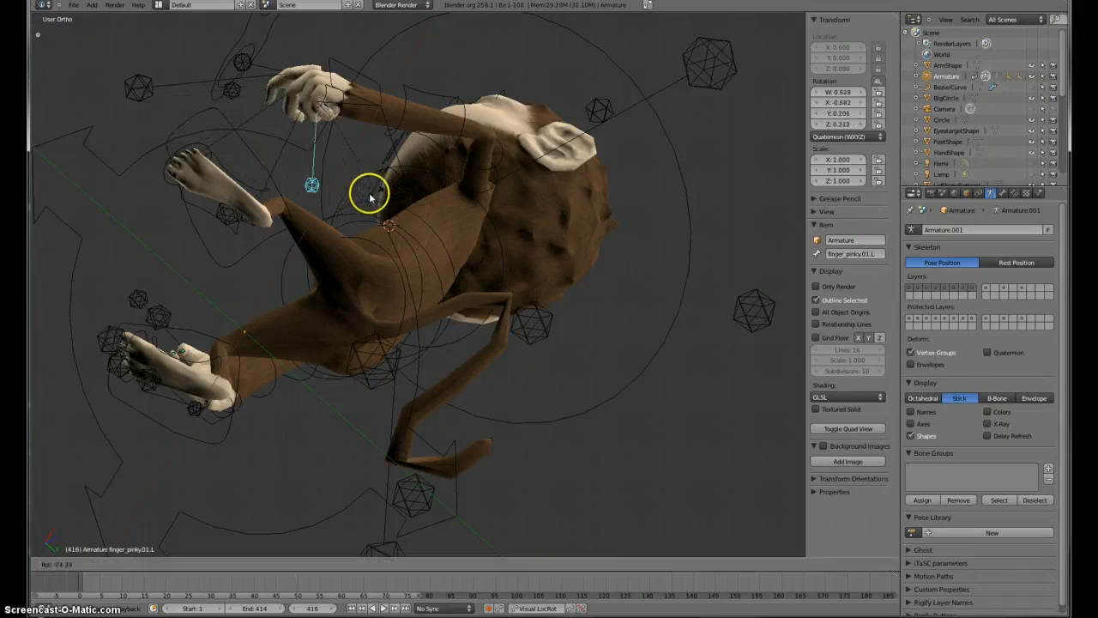
left_click(326, 139)
middle_click_drag(326, 140, 431, 159)
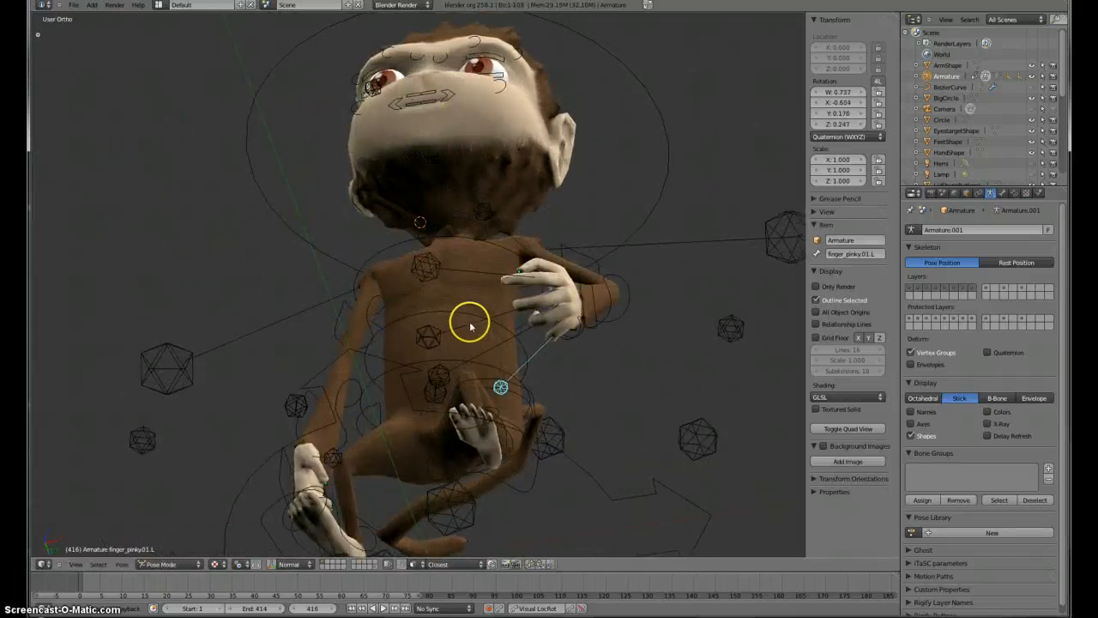
Step: Rotate the left pinky finger control bone a little further
key("r")
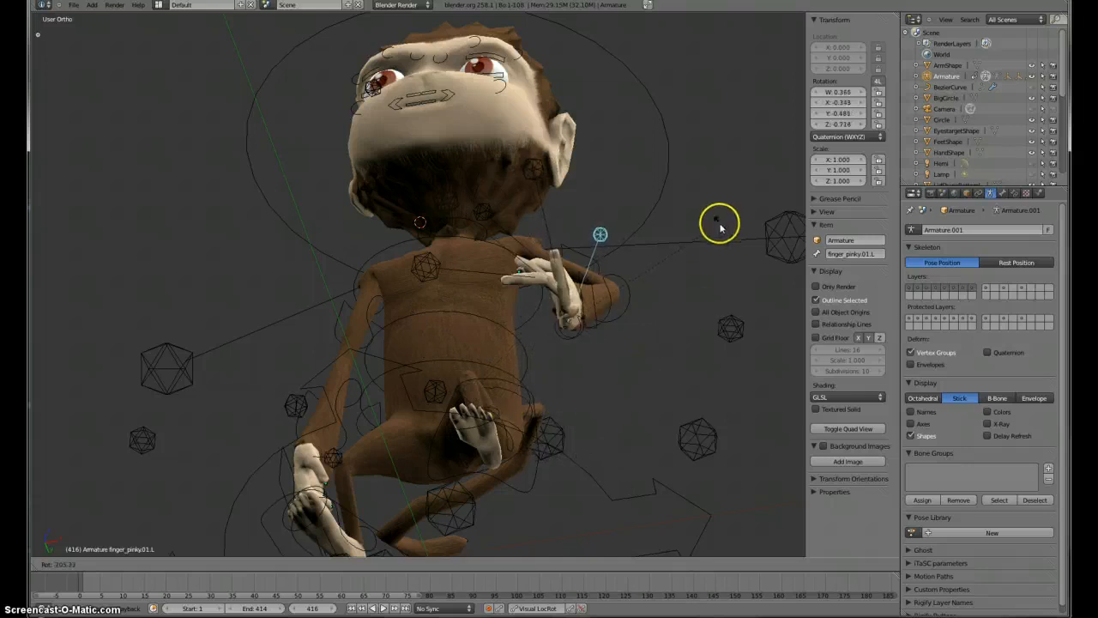
left_click(457, 306)
Step: Select the left index finger control bone and rotate it to curl the finger
middle_click_drag(457, 306, 463, 394)
right_click(453, 412)
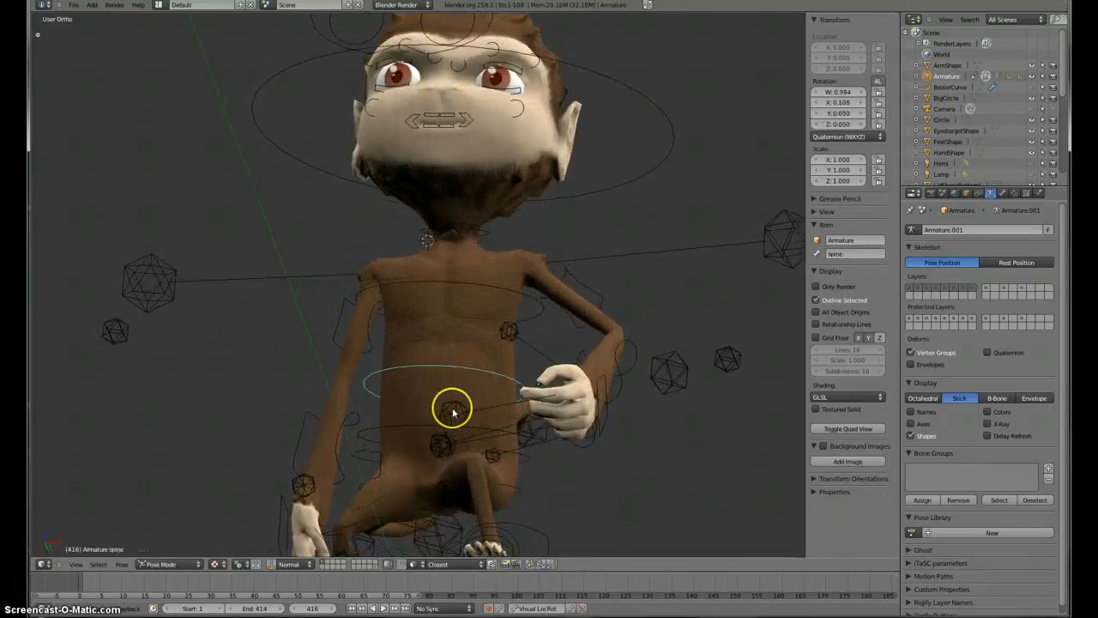
right_click(455, 411)
key("r")
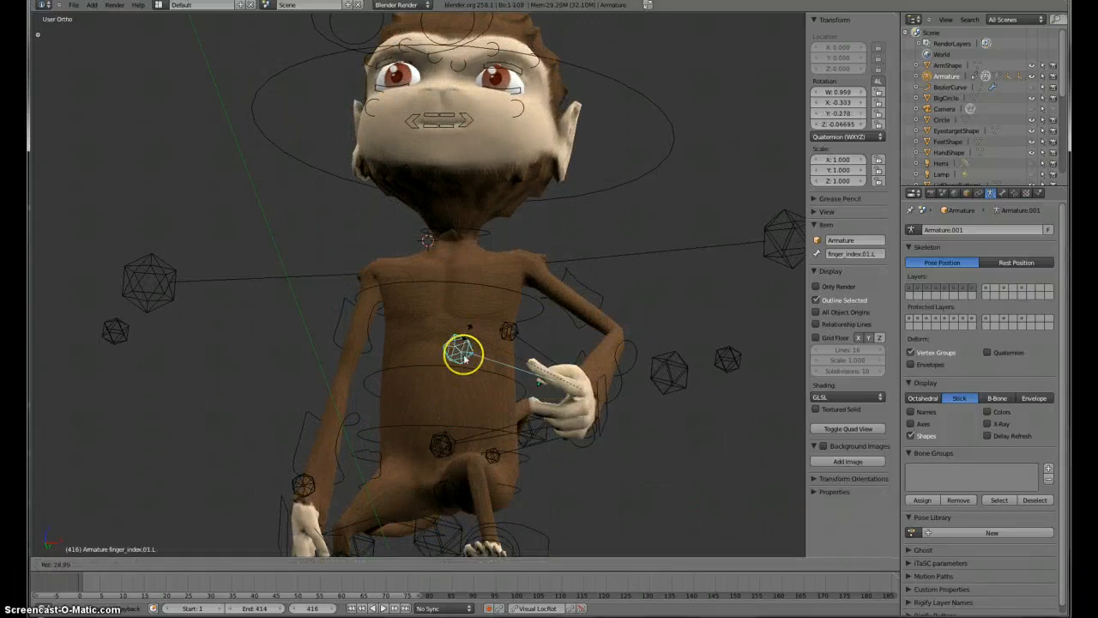
right_click(468, 394)
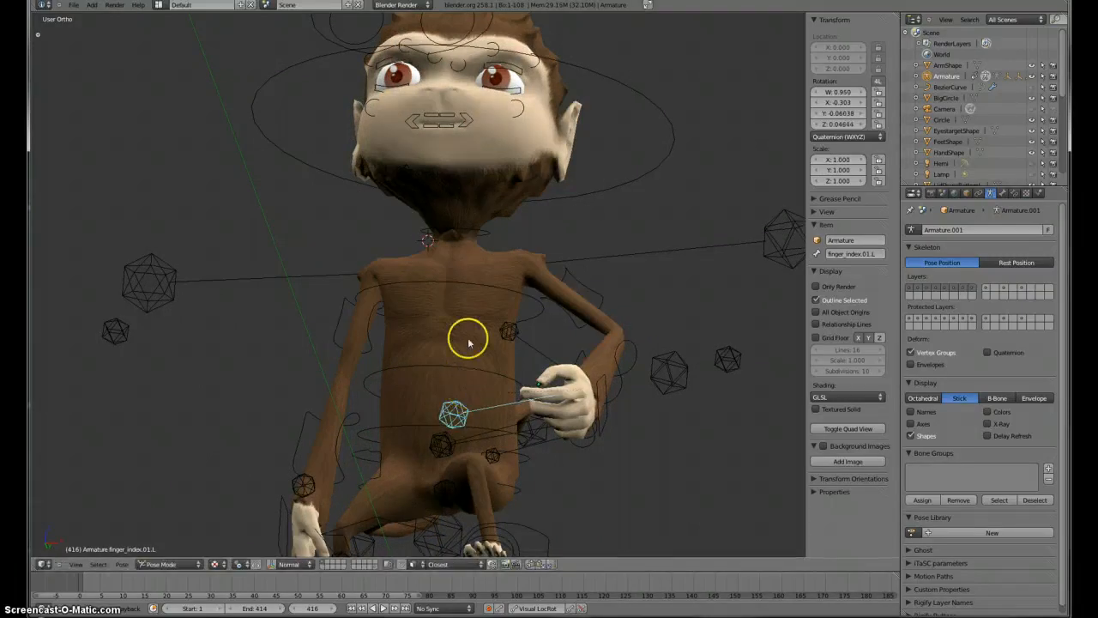
middle_click_drag(468, 343, 527, 490)
key("r")
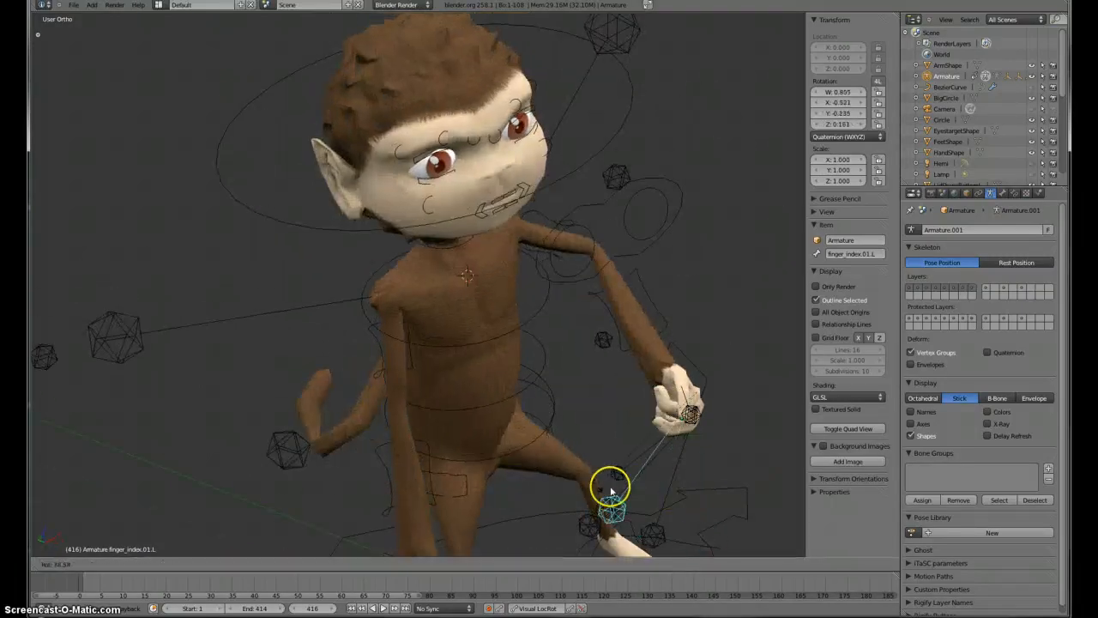
left_click(581, 466)
Step: Select the left heel IK control and move it to reposition the left foot
middle_click_drag(581, 466, 492, 370)
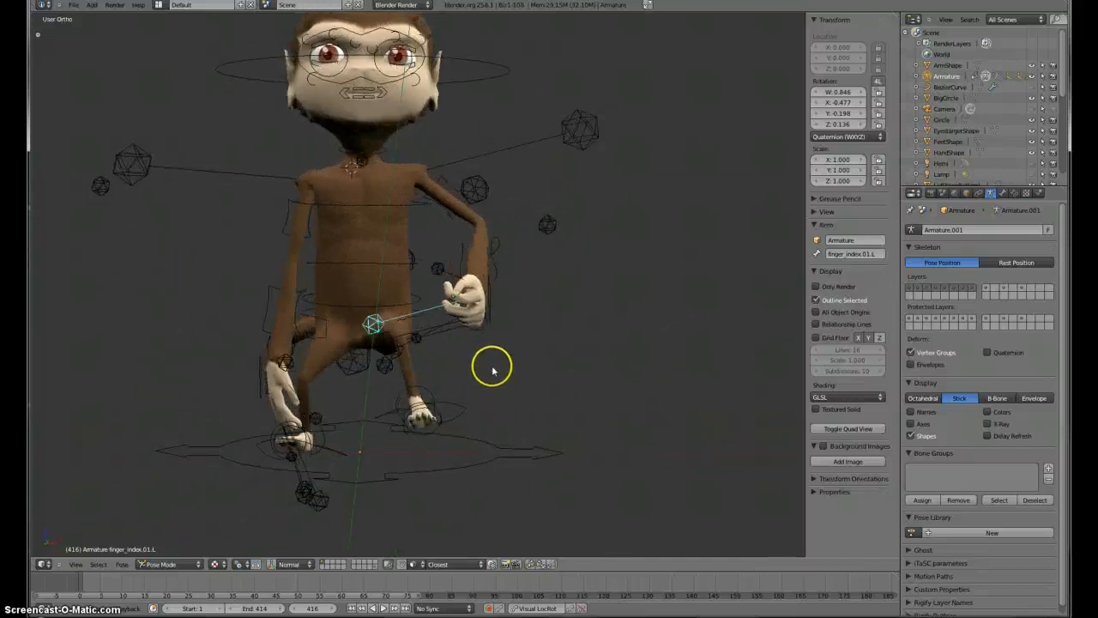
right_click(462, 414)
key("g")
left_click(481, 479)
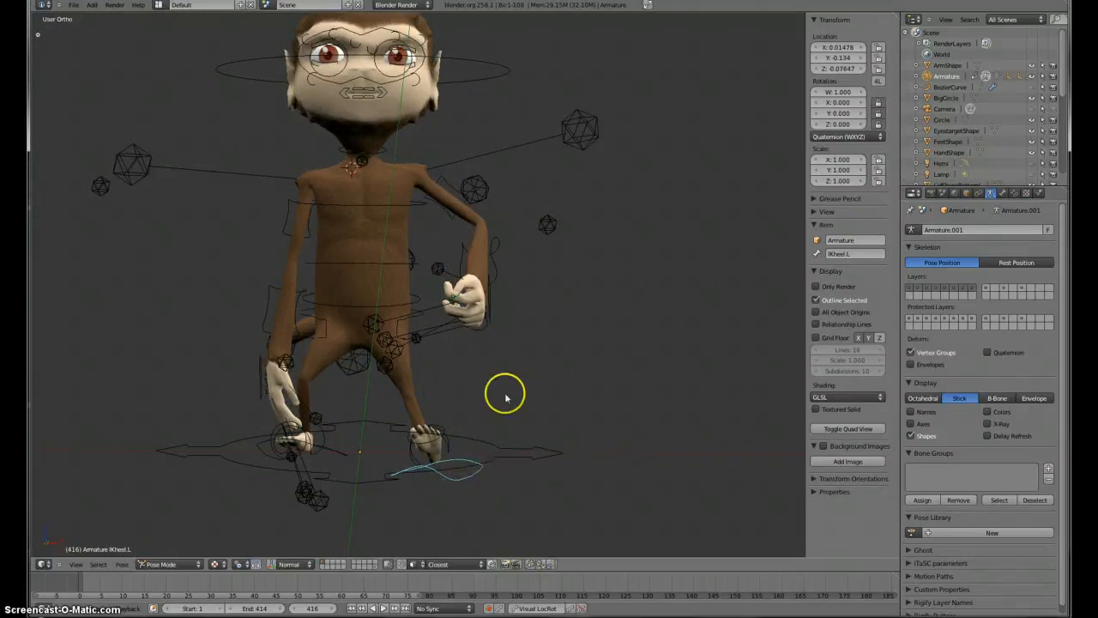
Step: Select the left hand IK control and move it outward away from the body
right_click(493, 311)
key("g")
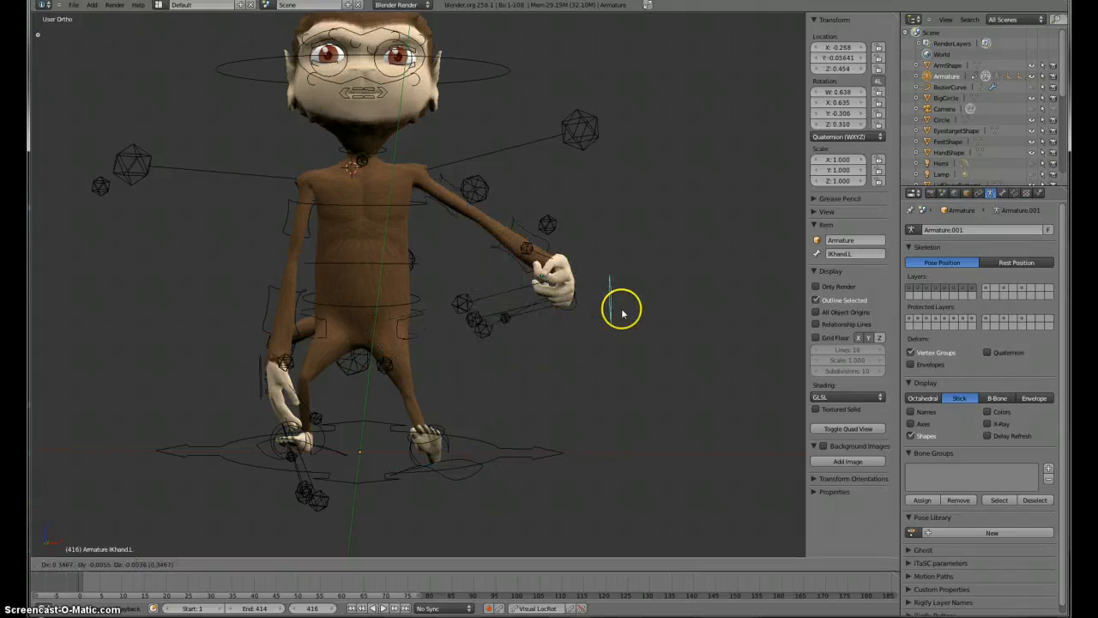
left_click(621, 309)
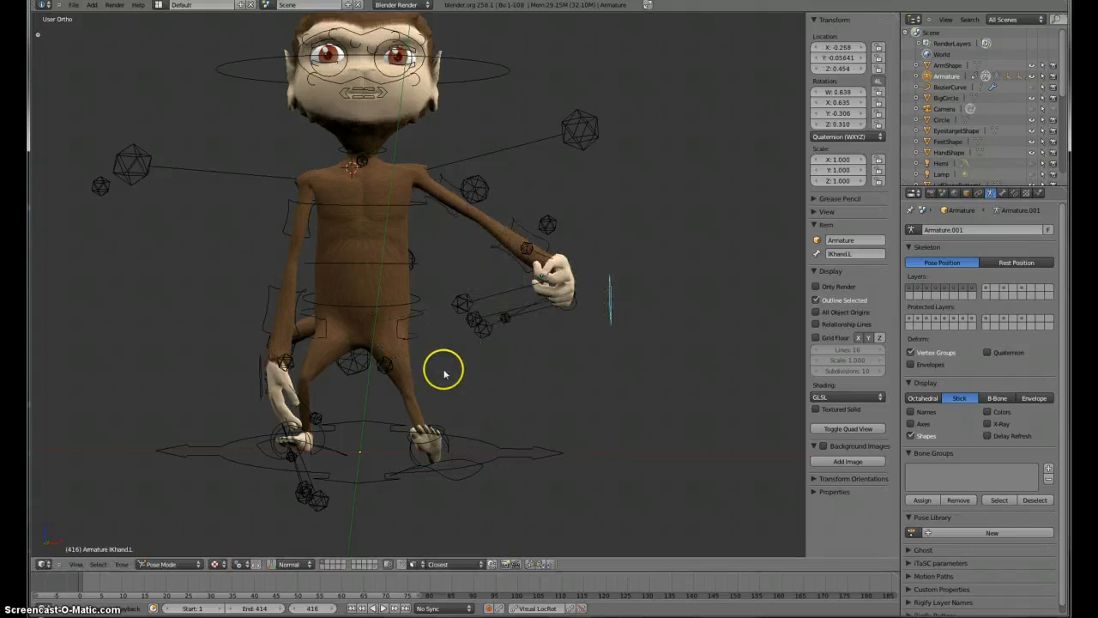
right_click(413, 316)
scroll(438, 360, "up", 2)
scroll(438, 360, "down", 2)
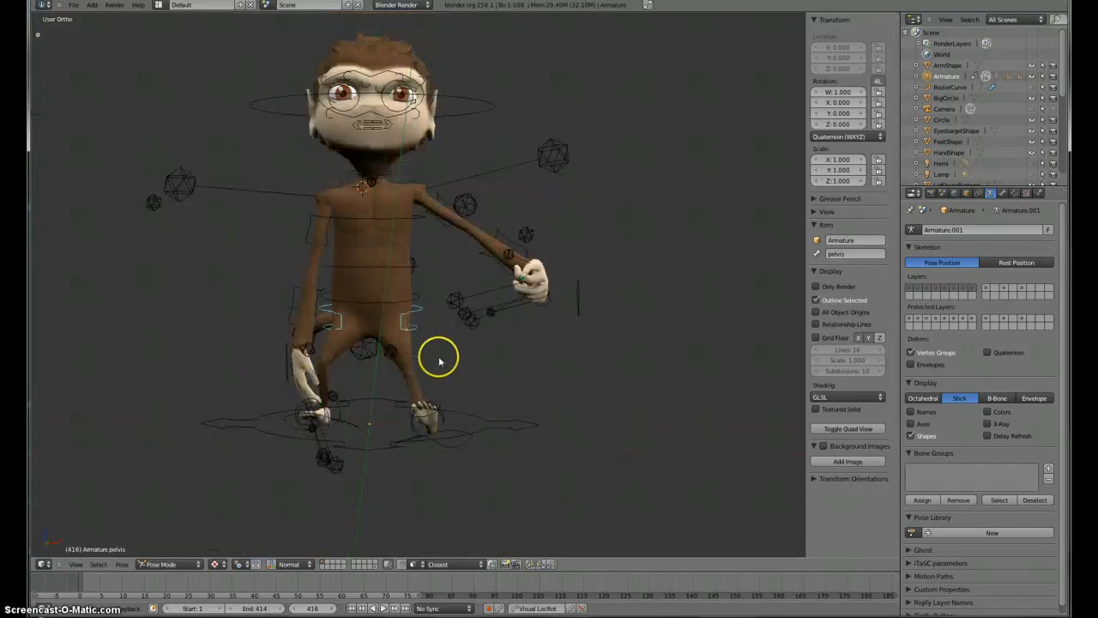
key("r")
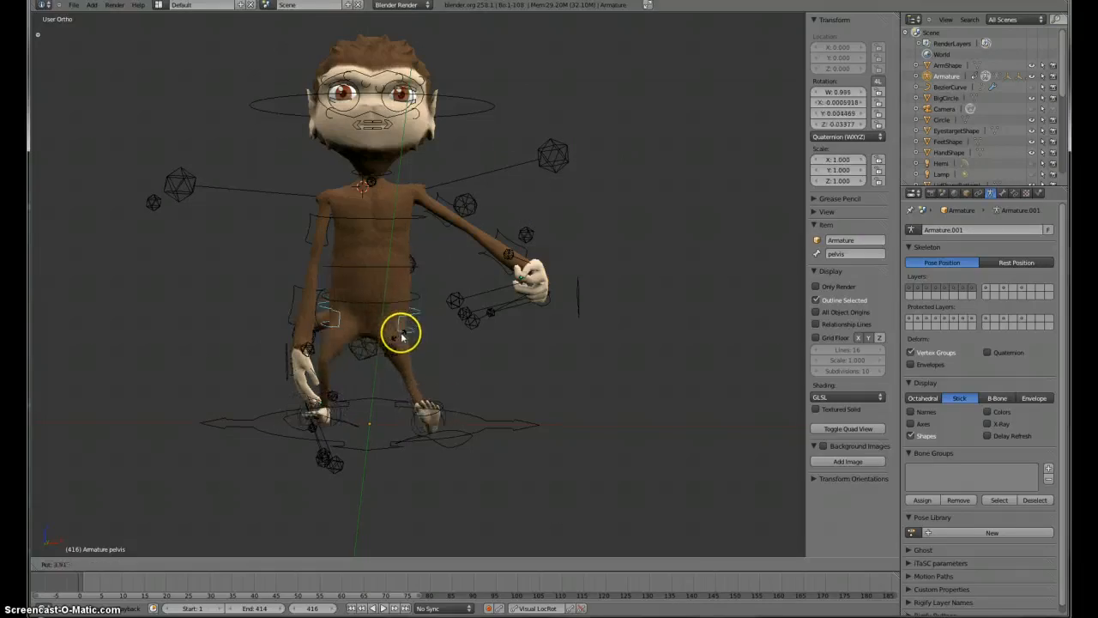
key("Escape")
right_click(414, 300)
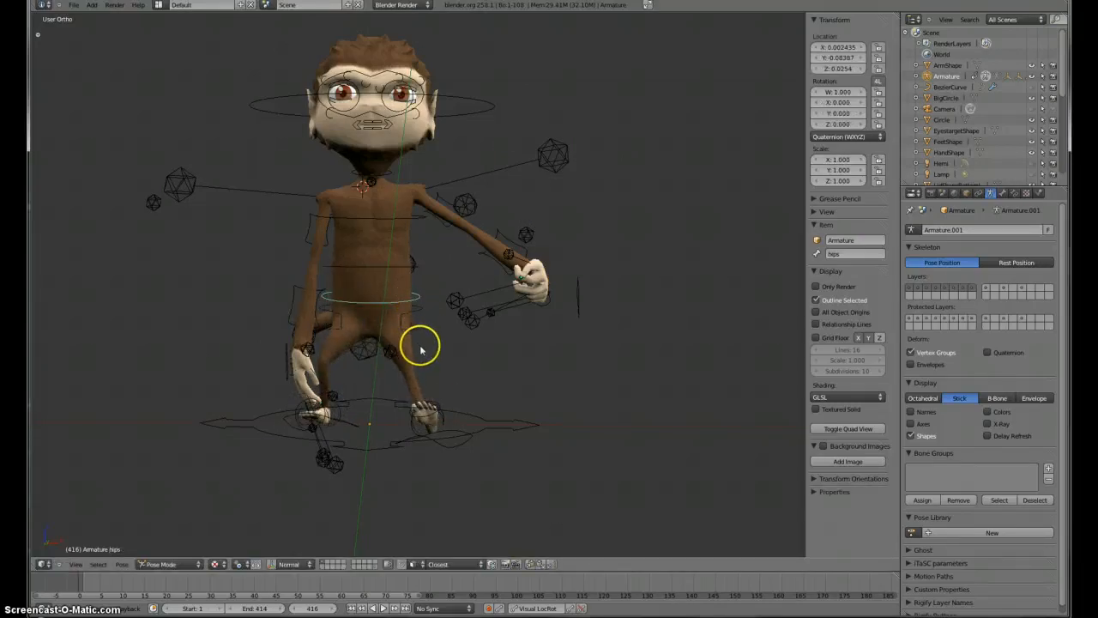
key("g")
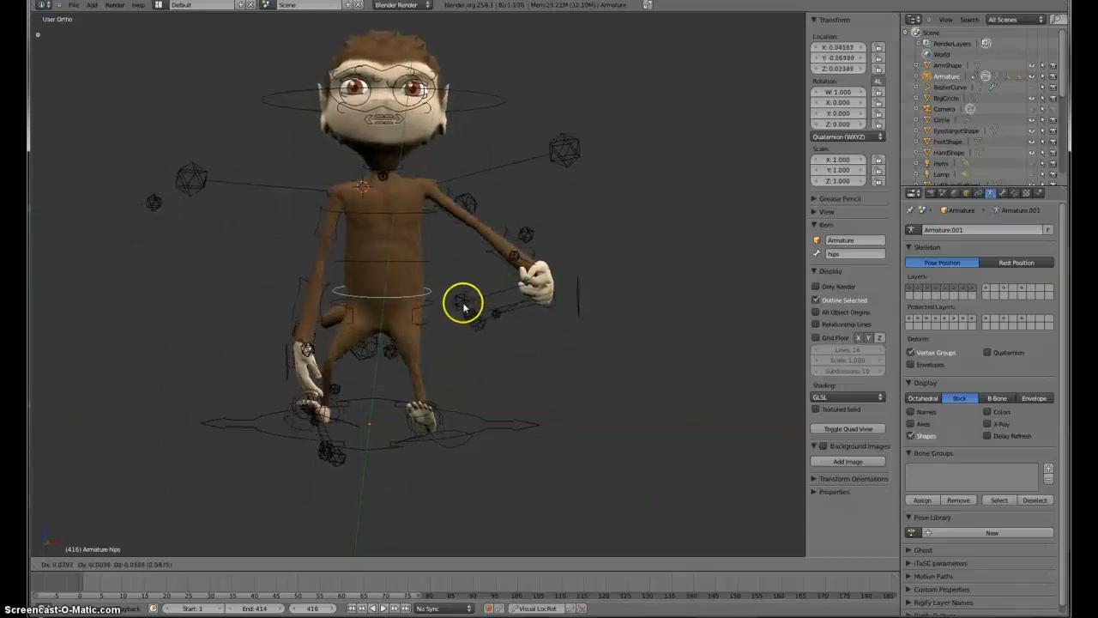
left_click(448, 356)
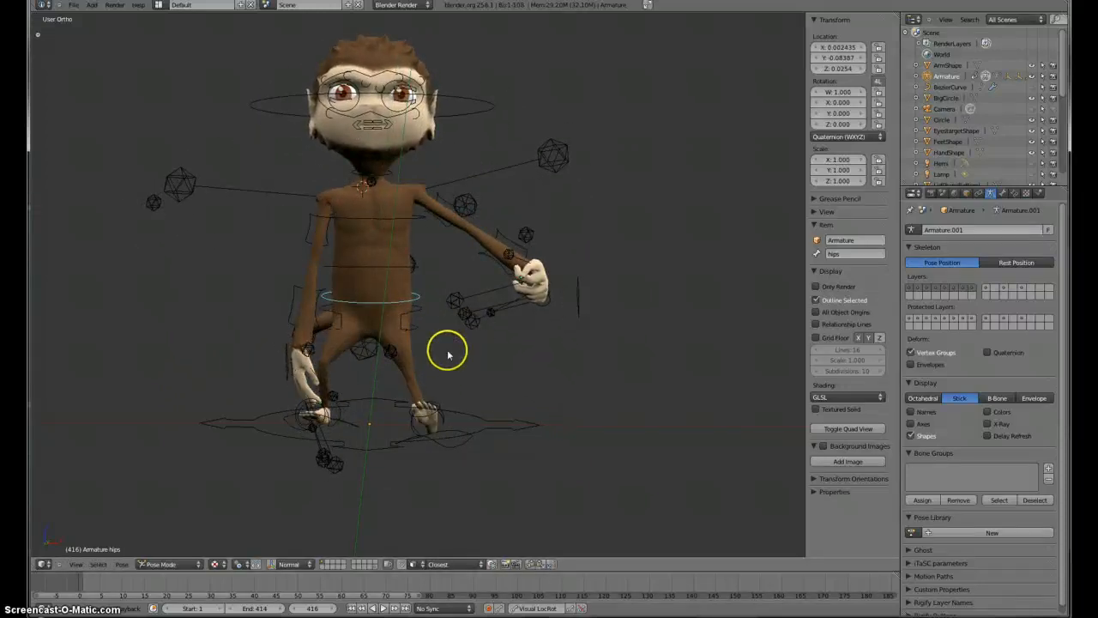
Step: Try rotating the spine bone and the ribs bone, cancelling each rotation
right_click(386, 269)
key("r")
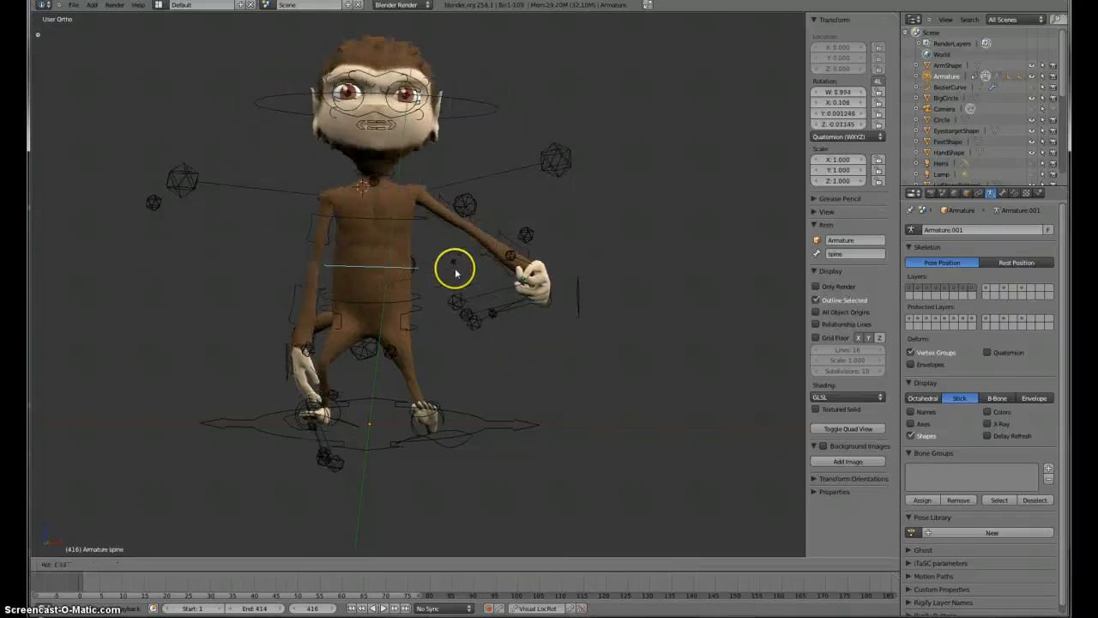
right_click(455, 269)
right_click(427, 222)
right_click(423, 225)
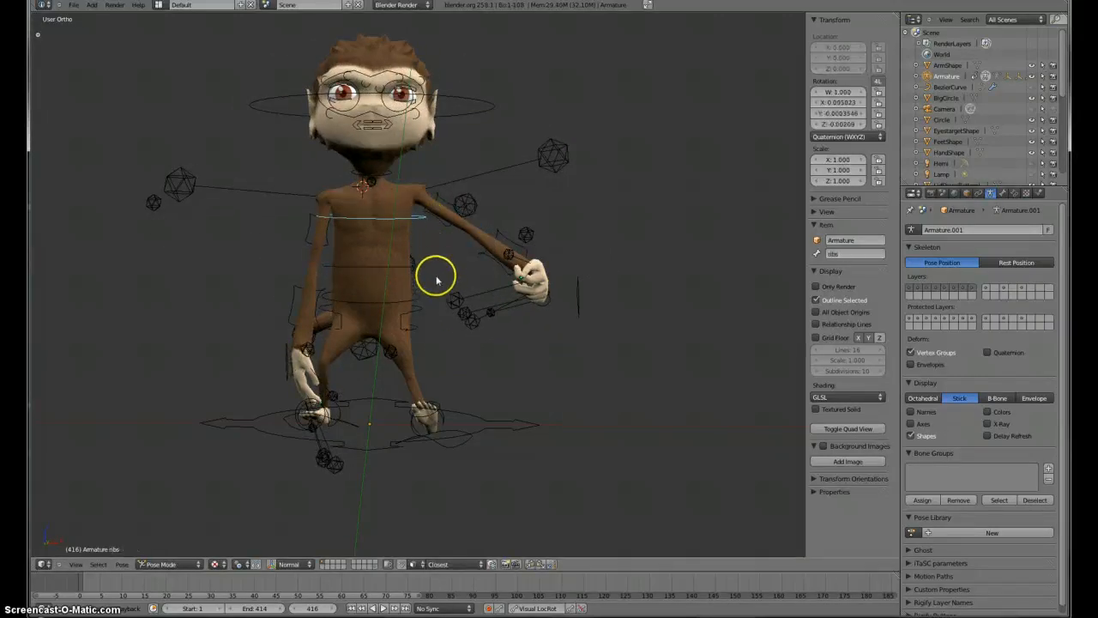
key("r")
right_click(434, 250)
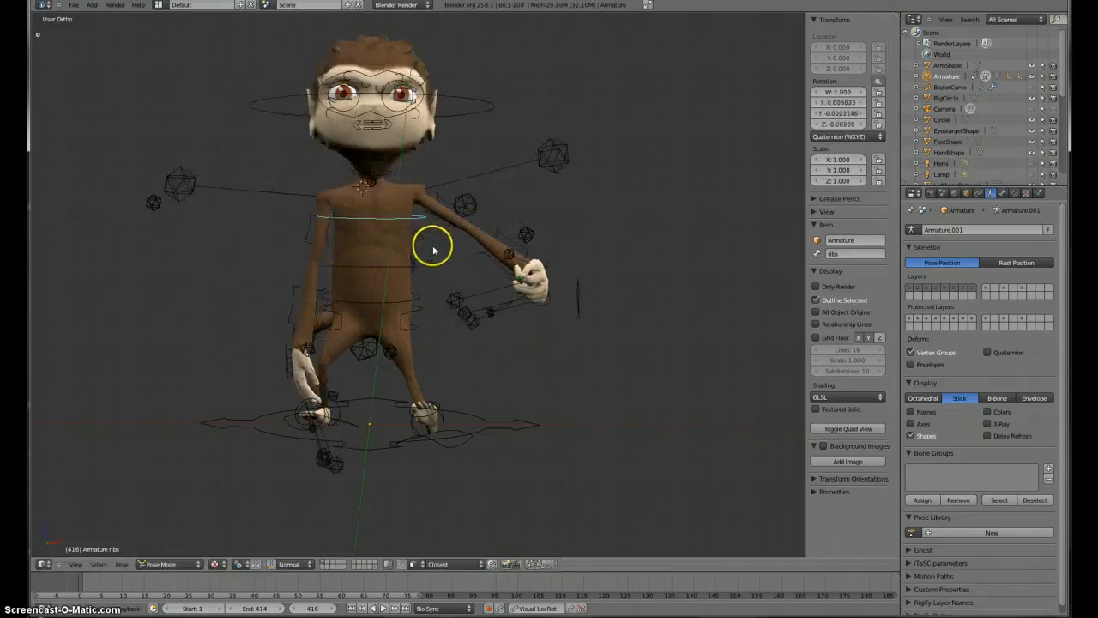
Step: Try rotating the neck bone and the head bone, cancelling each rotation
right_click(387, 167)
key("r")
right_click(399, 168)
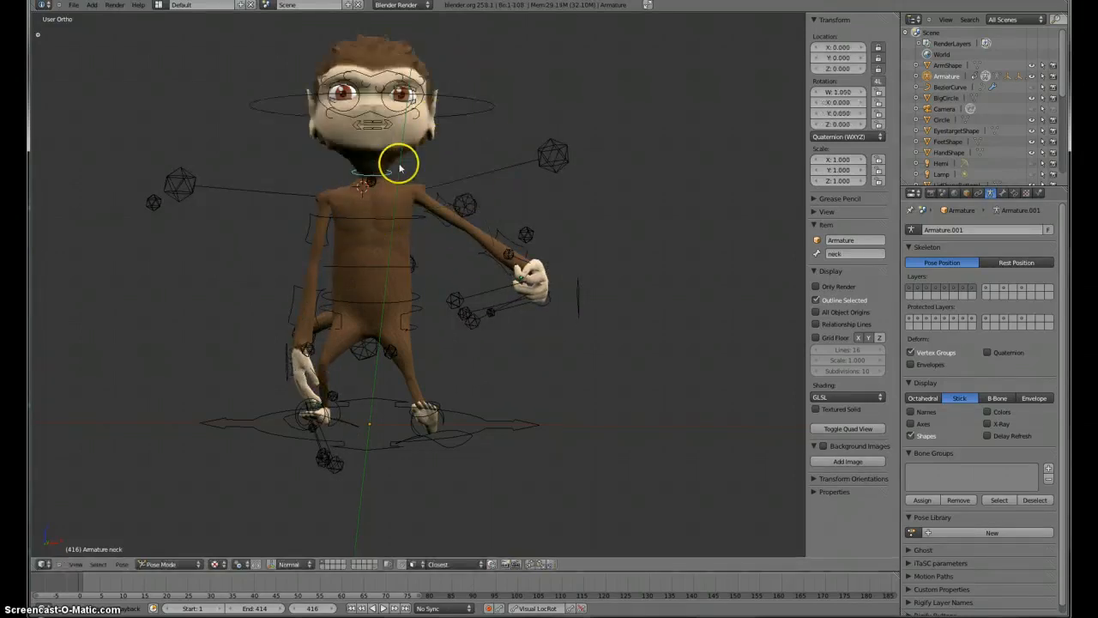
right_click(470, 103)
key("r")
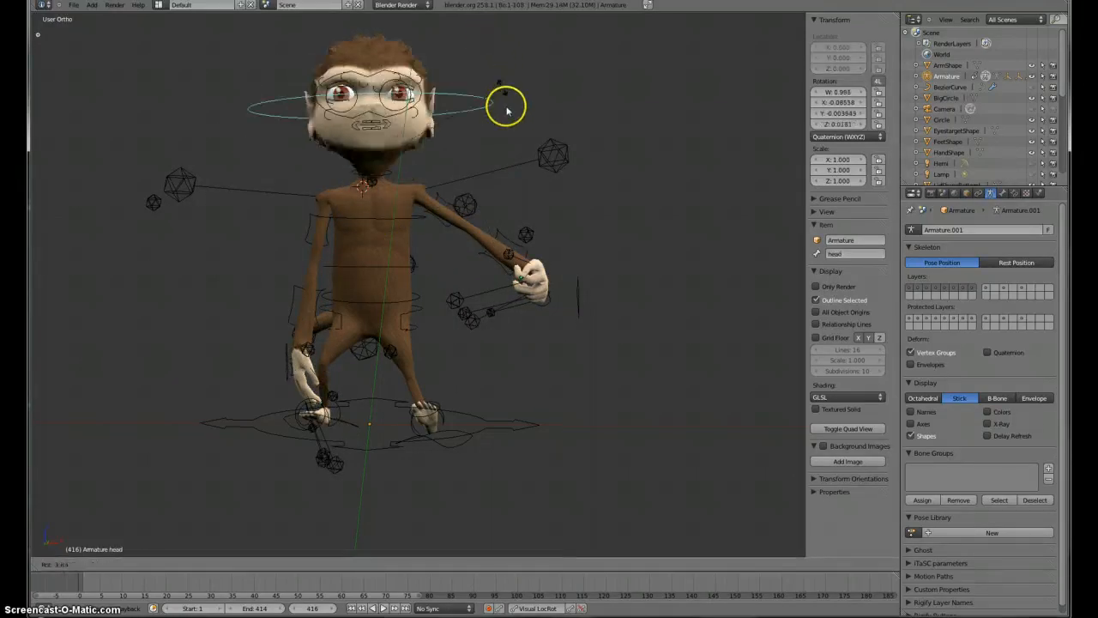
right_click(503, 114)
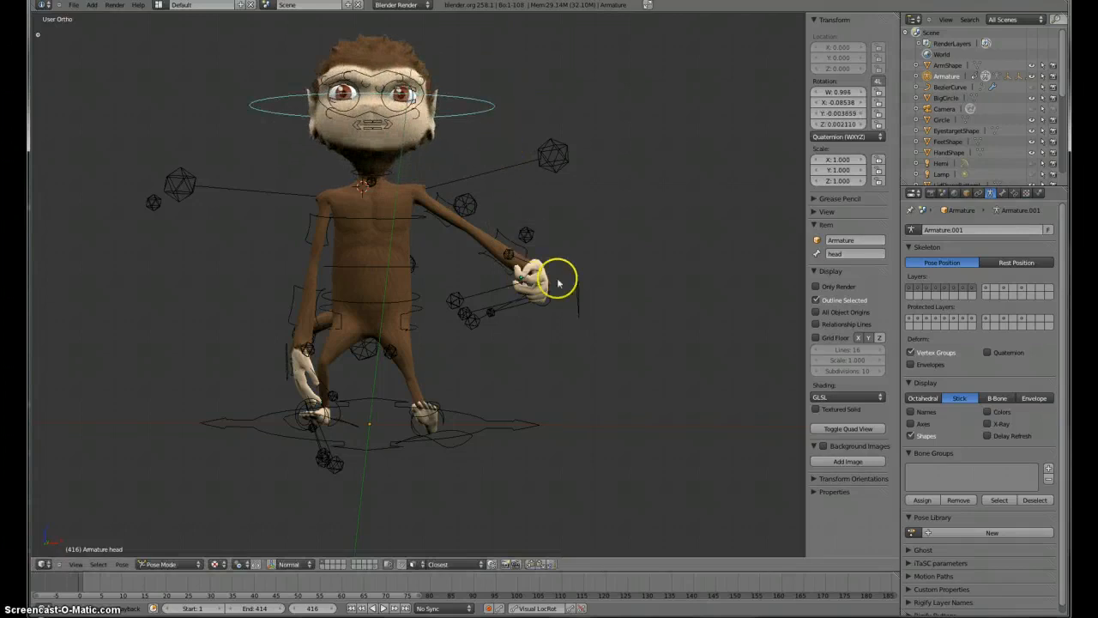
Step: Select the tail tip control TailCtrl.004 and move it up and back behind the monkey
middle_click_drag(521, 267, 302, 289)
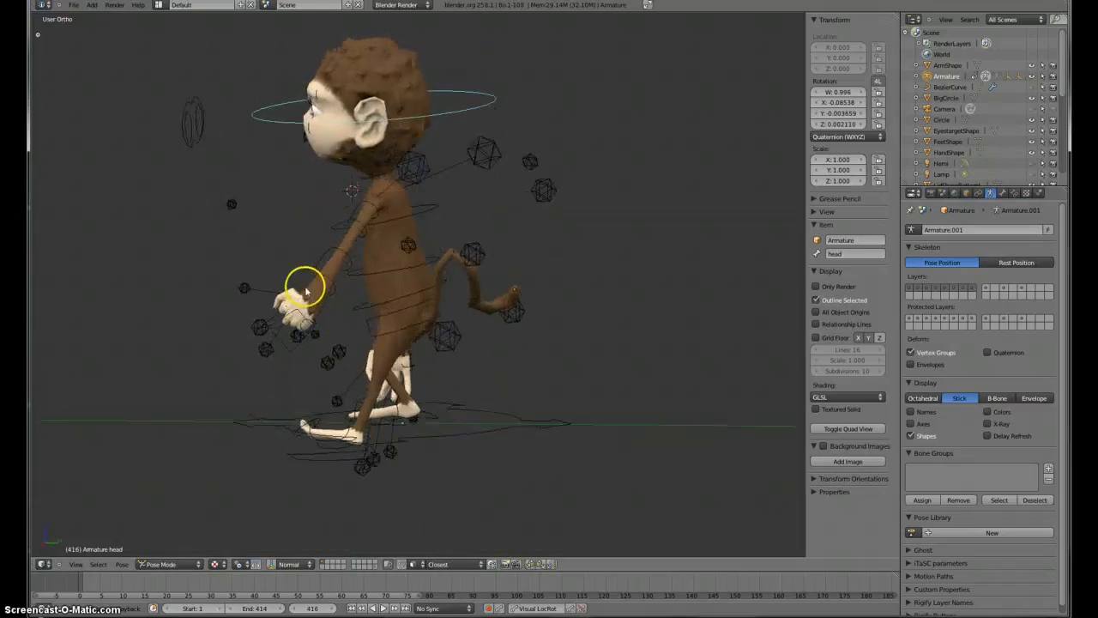
right_click(518, 321)
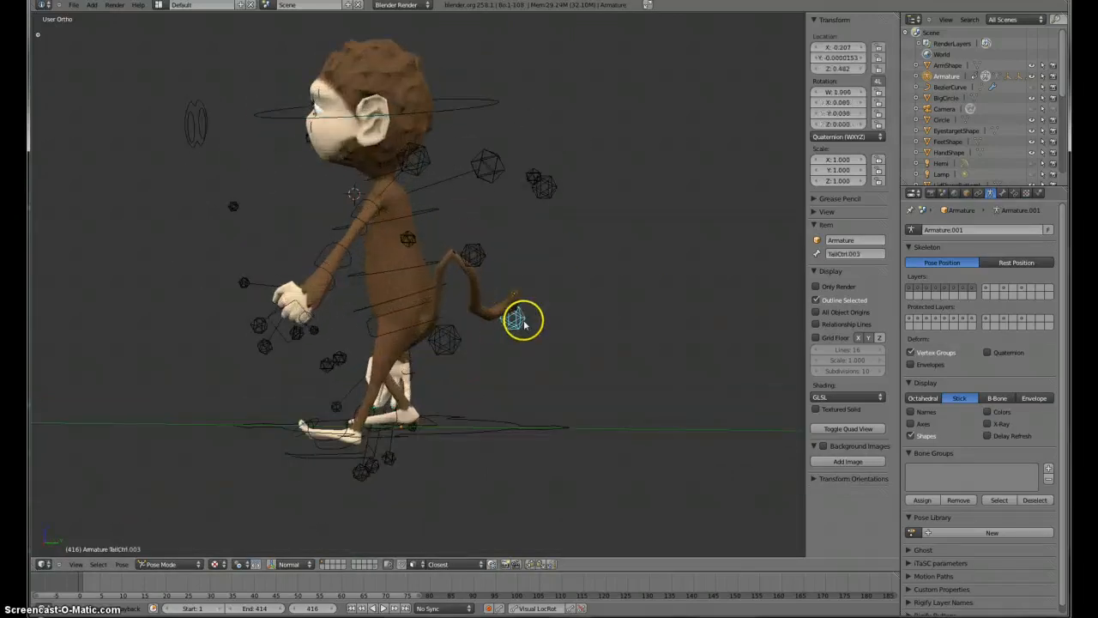
right_click(547, 187)
right_click(476, 259)
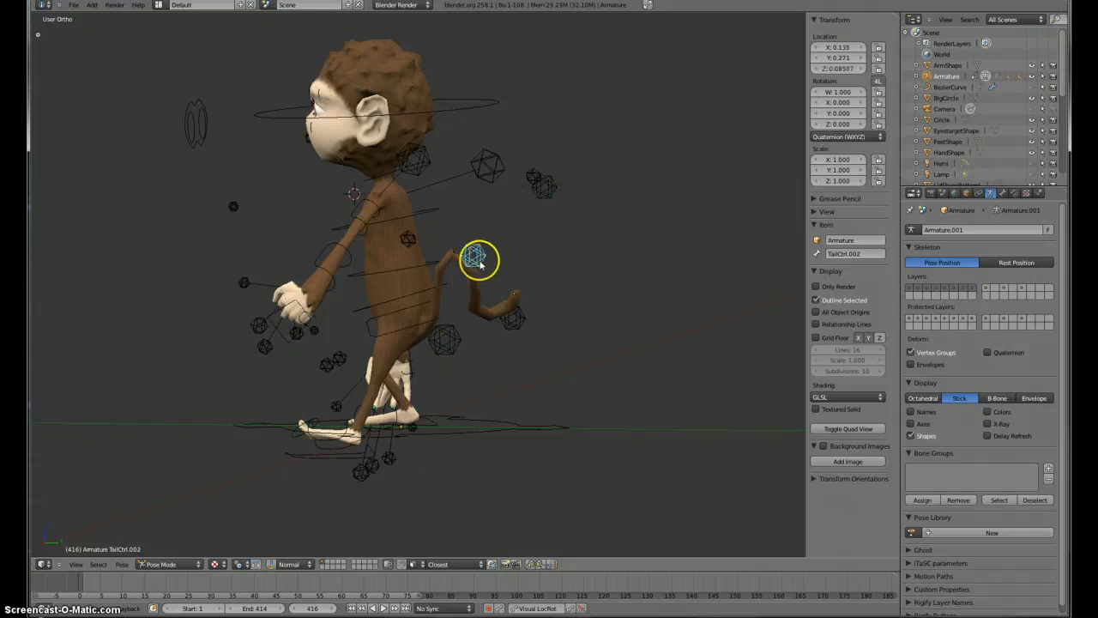
right_click(457, 334)
right_click(553, 190)
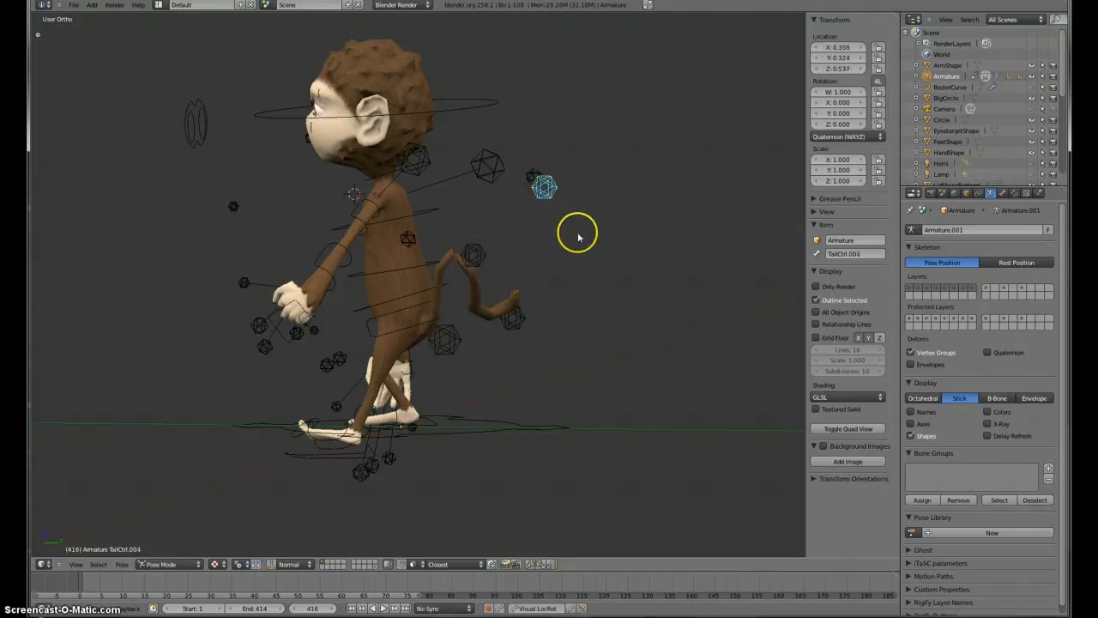
key("g")
left_click(678, 232)
Step: Try moving the TailCtrl.003 control and undo the move
right_click(516, 319)
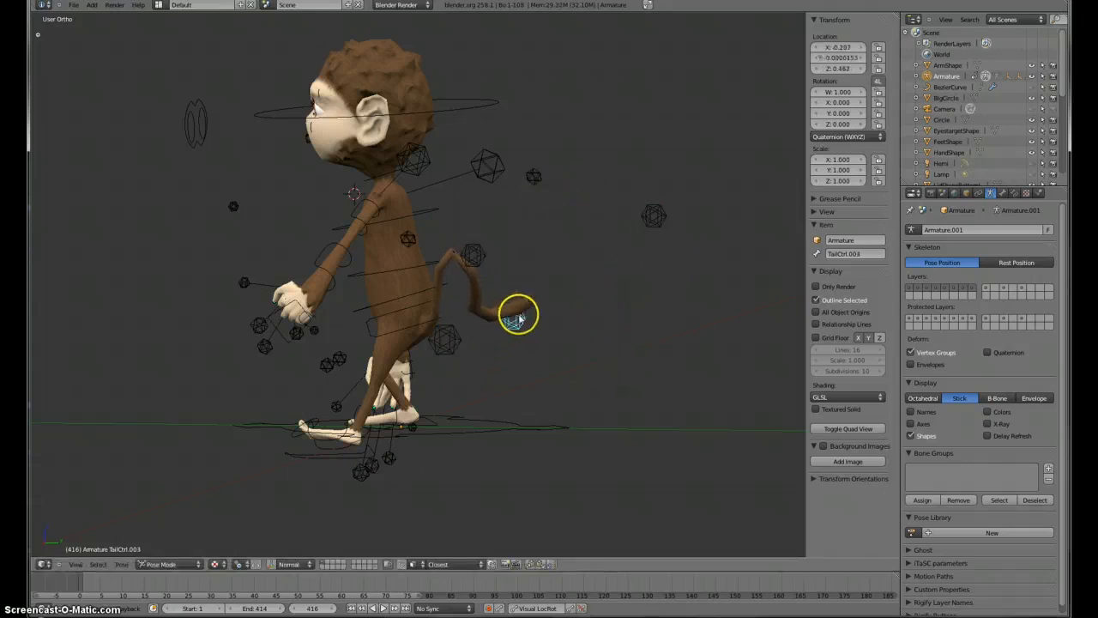
key("g")
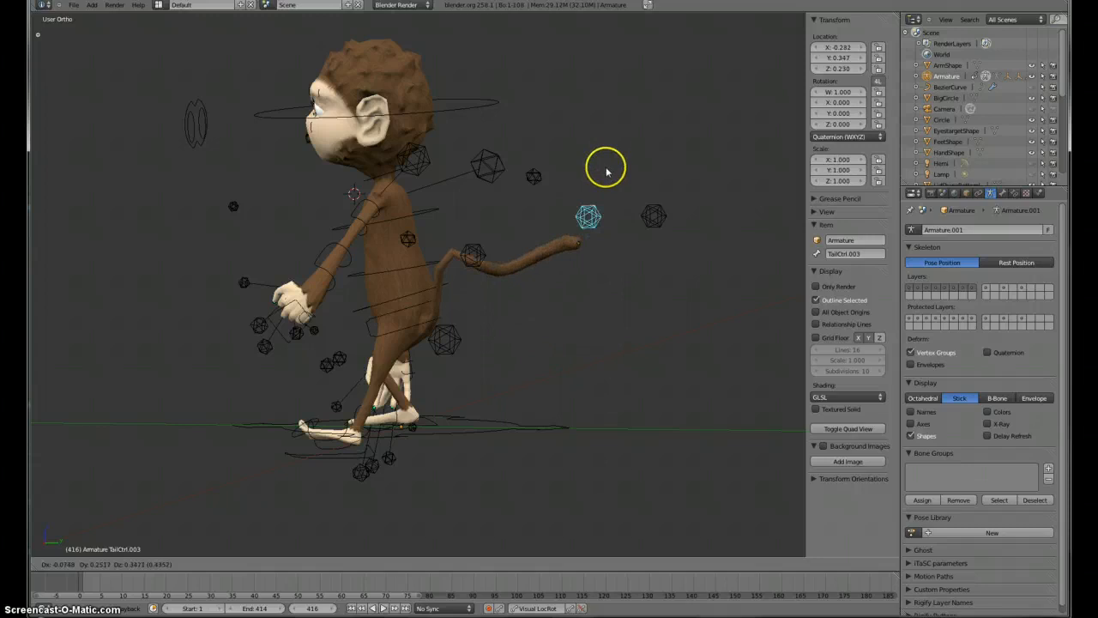
left_click(605, 169)
key("ctrl+z")
Step: Move the TailCtrl.002 and TailCtrl.001 tail controls to bend the tail's base
key("g")
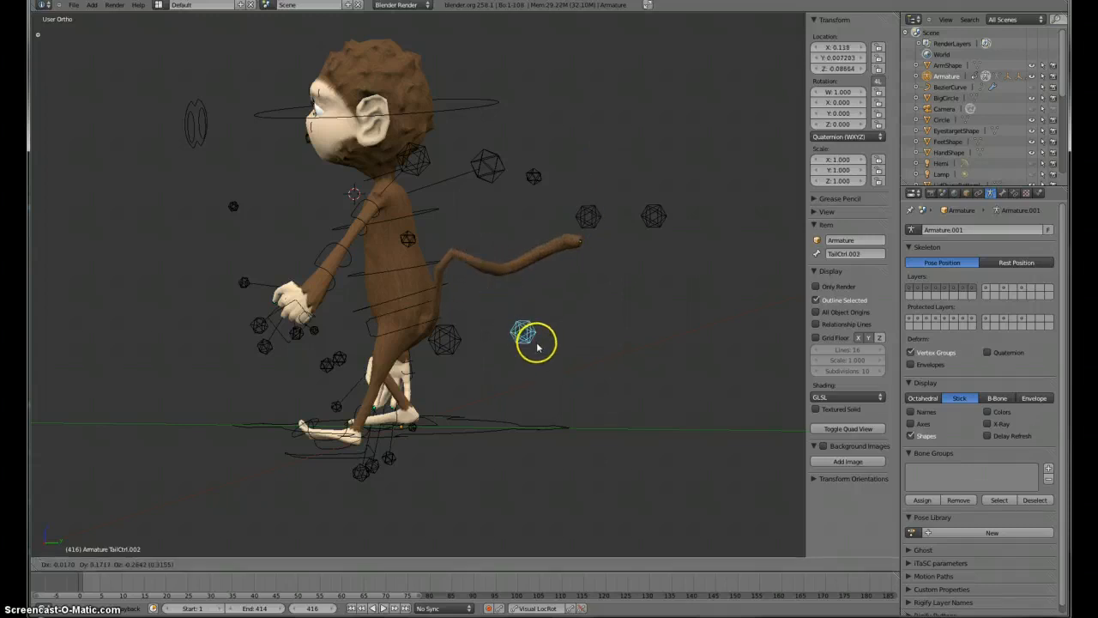
left_click(546, 344)
right_click(449, 339)
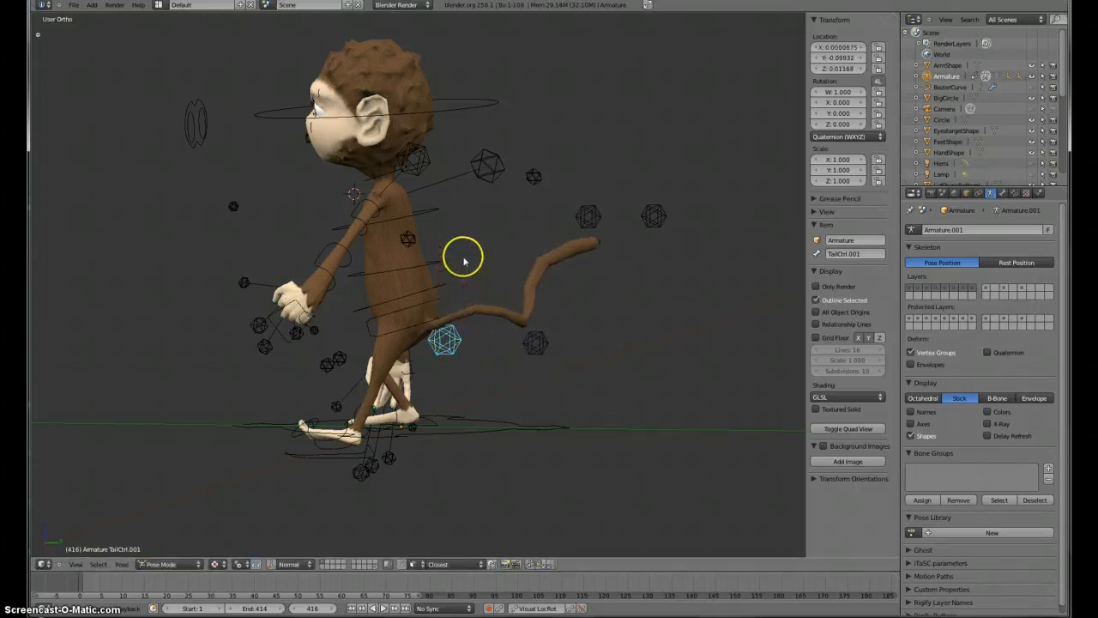
key("g")
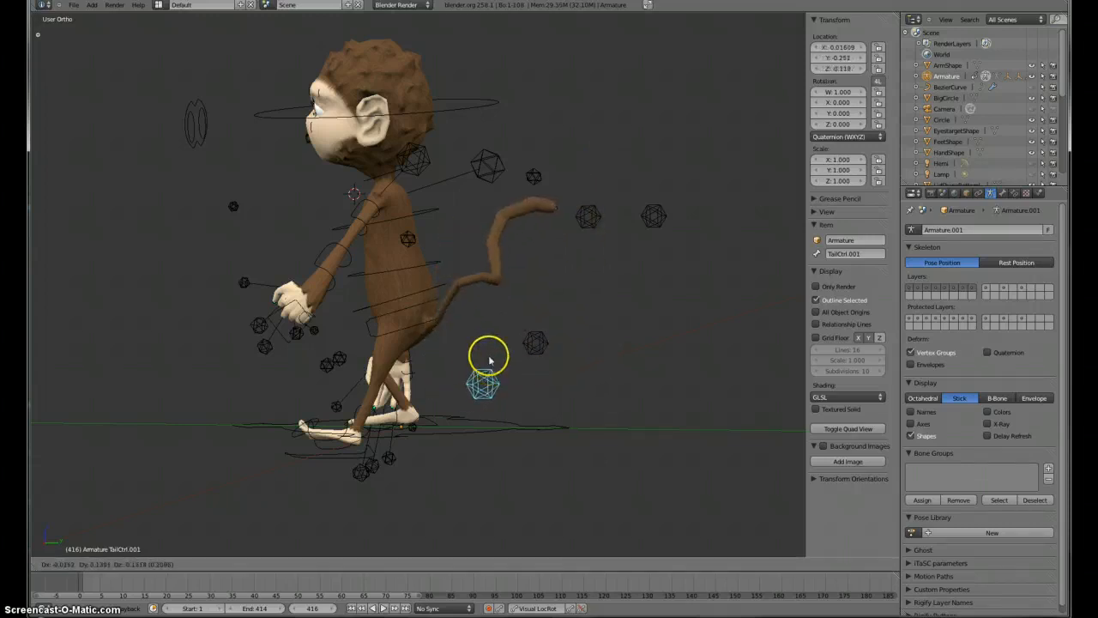
left_click(446, 346)
Step: Reposition the TailCtrl.002 and TailCtrl.003 controls to reshape the tail's curve
right_click(531, 344)
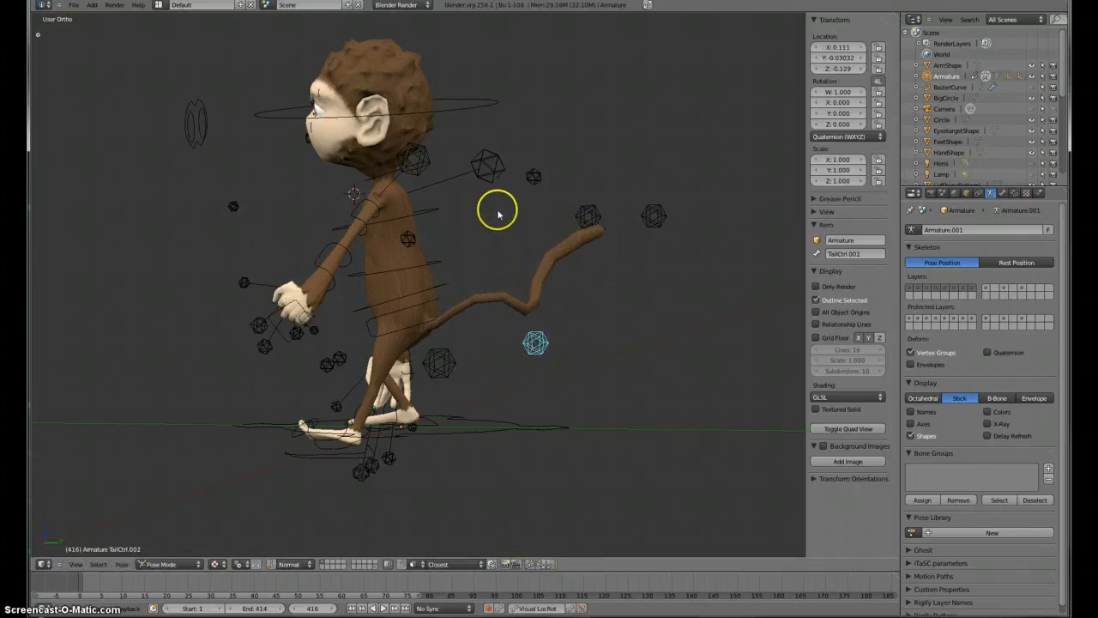
key("g")
left_click(494, 178)
right_click(587, 214)
key("g")
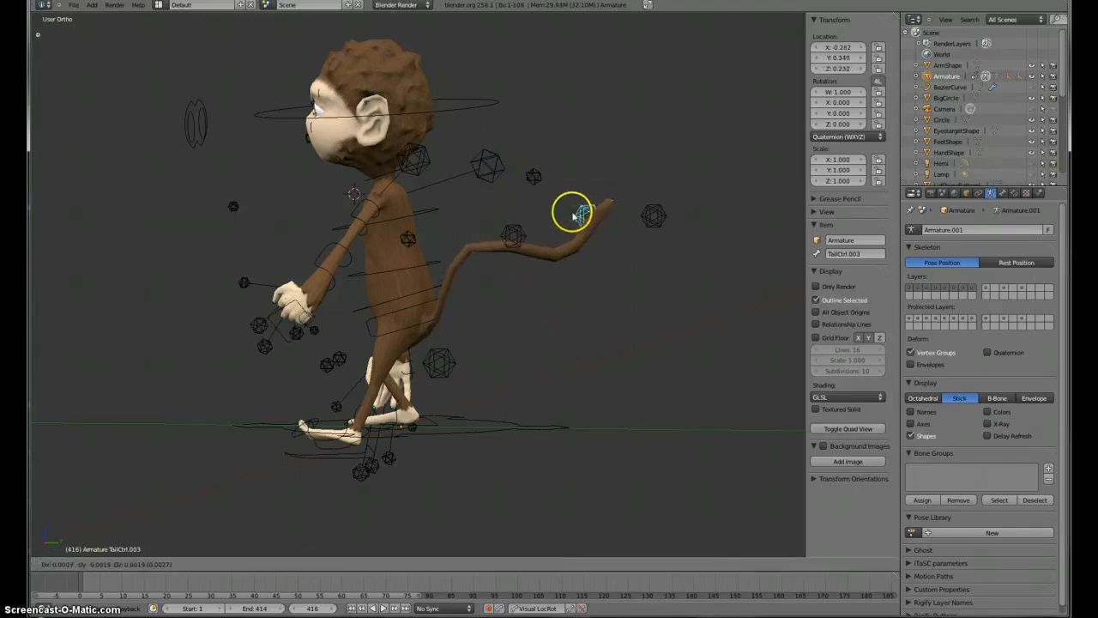
left_click(541, 291)
Step: Move the TailCtrl.004 control down toward the tail tip
right_click(656, 216)
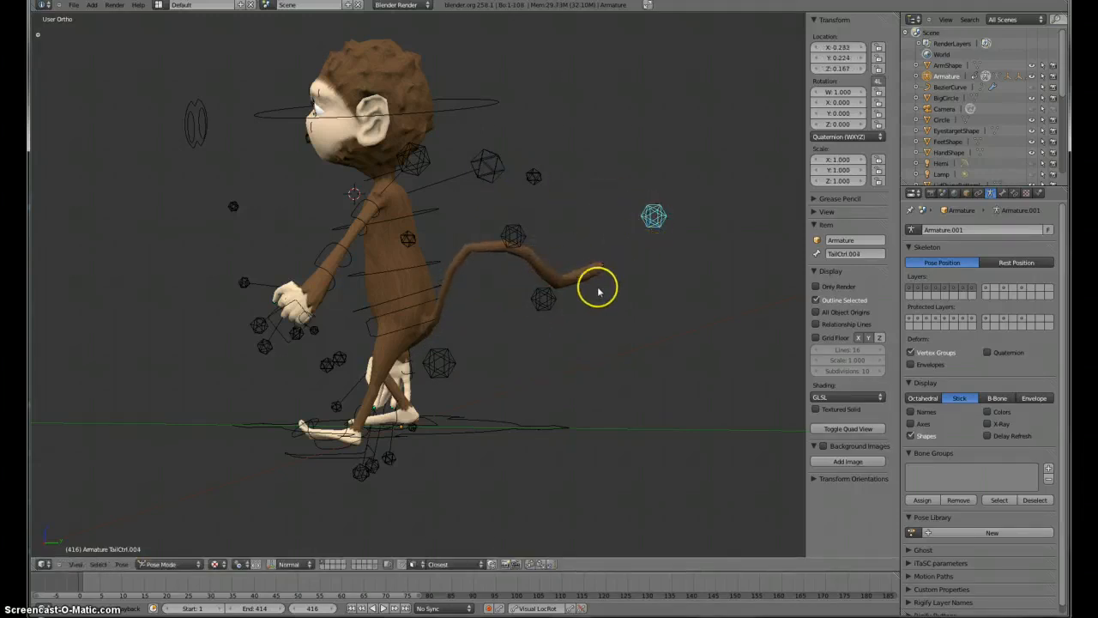
key("g")
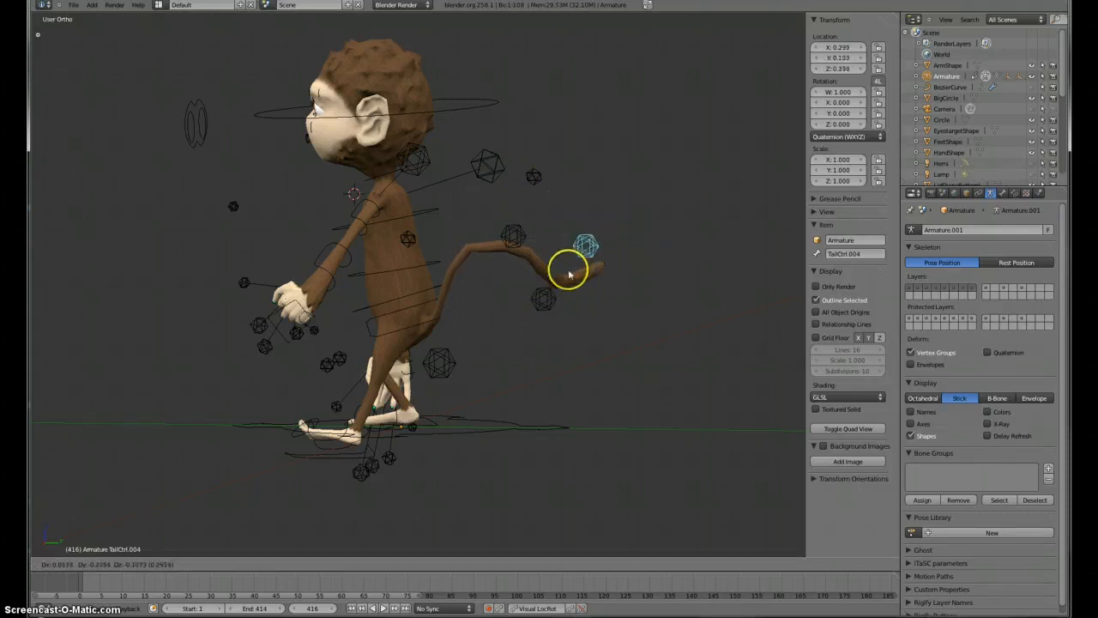
left_click(606, 262)
Step: Move the TailCtrl.002 control sideways so the tail curves to one side
middle_click_drag(569, 254, 444, 414)
key("g")
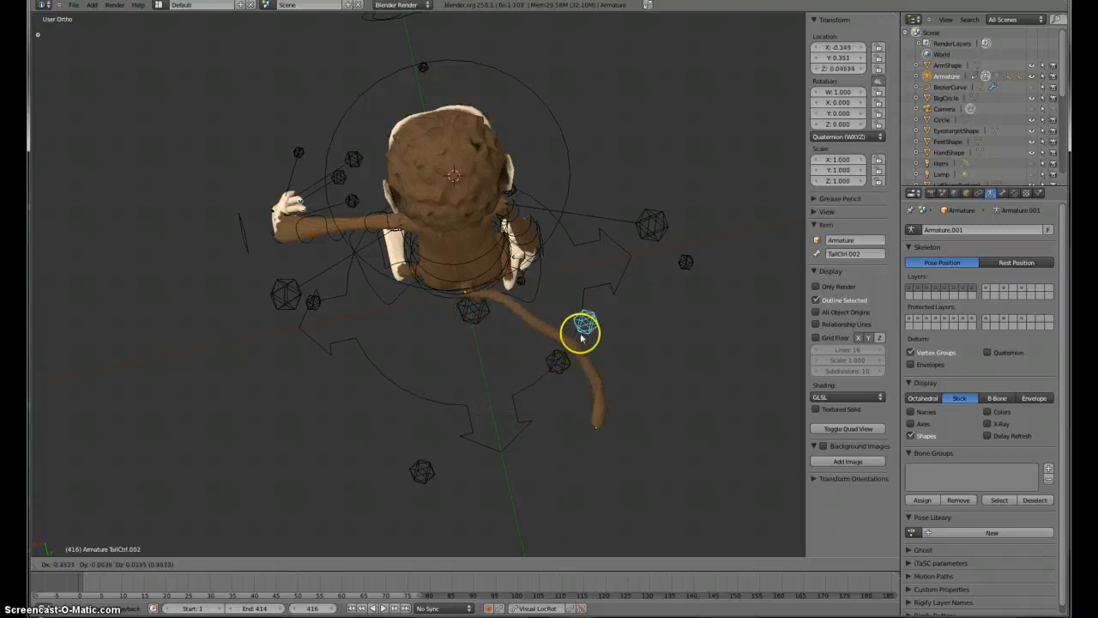
left_click(521, 341)
middle_click_drag(420, 383, 317, 425)
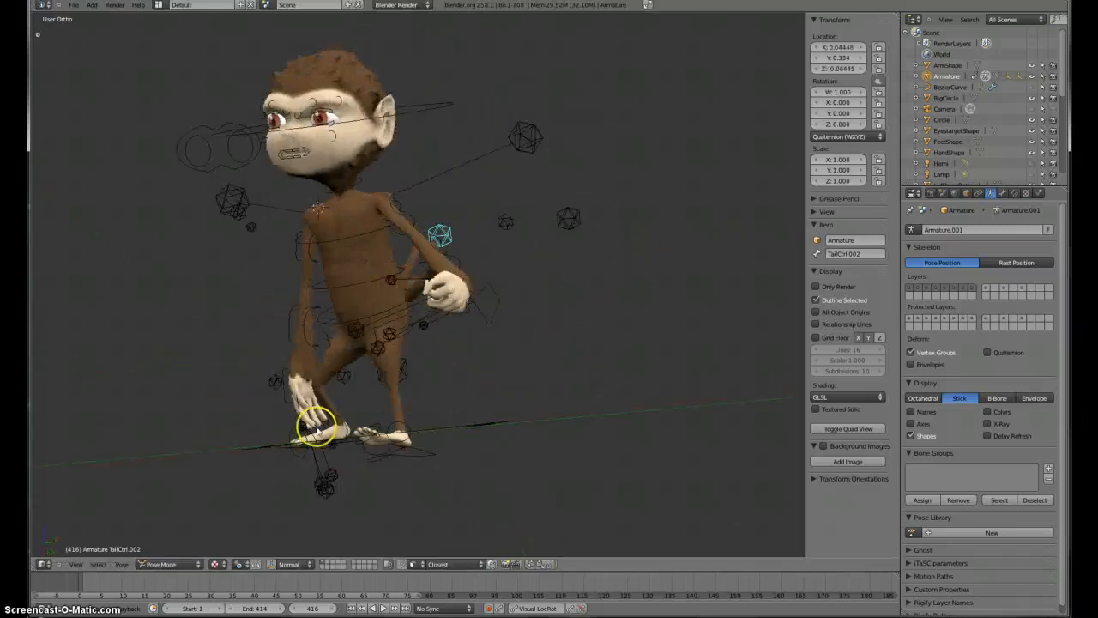
Step: Move the SightTarget control in front view to redirect the monkey's gaze
key("KP_1")
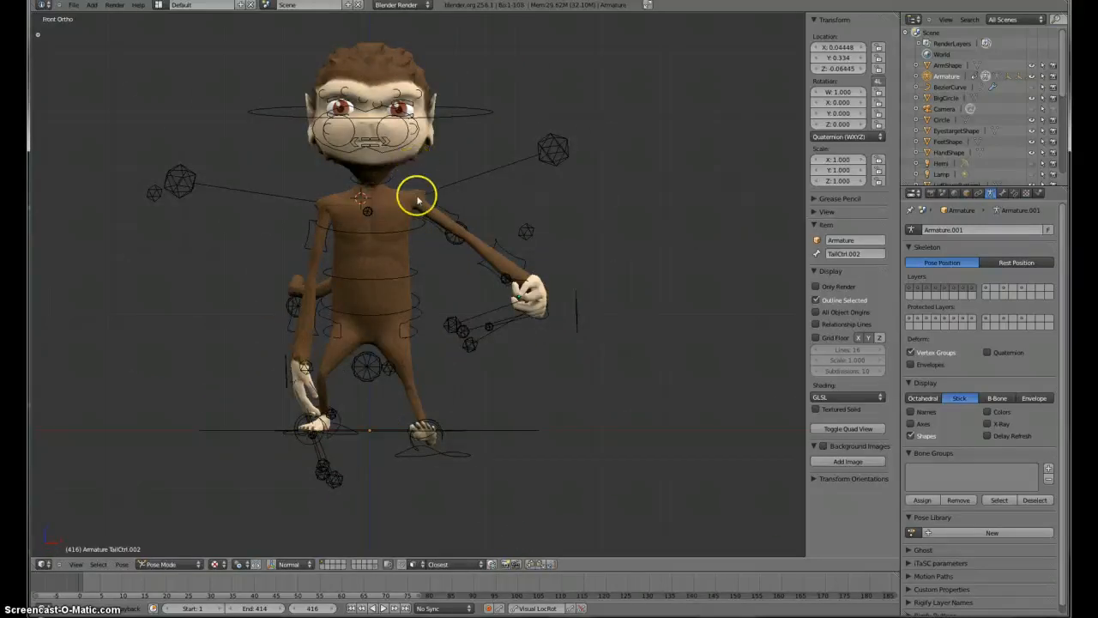
scroll(418, 200, "up", 2)
middle_click_drag(388, 239, 413, 387, "shift")
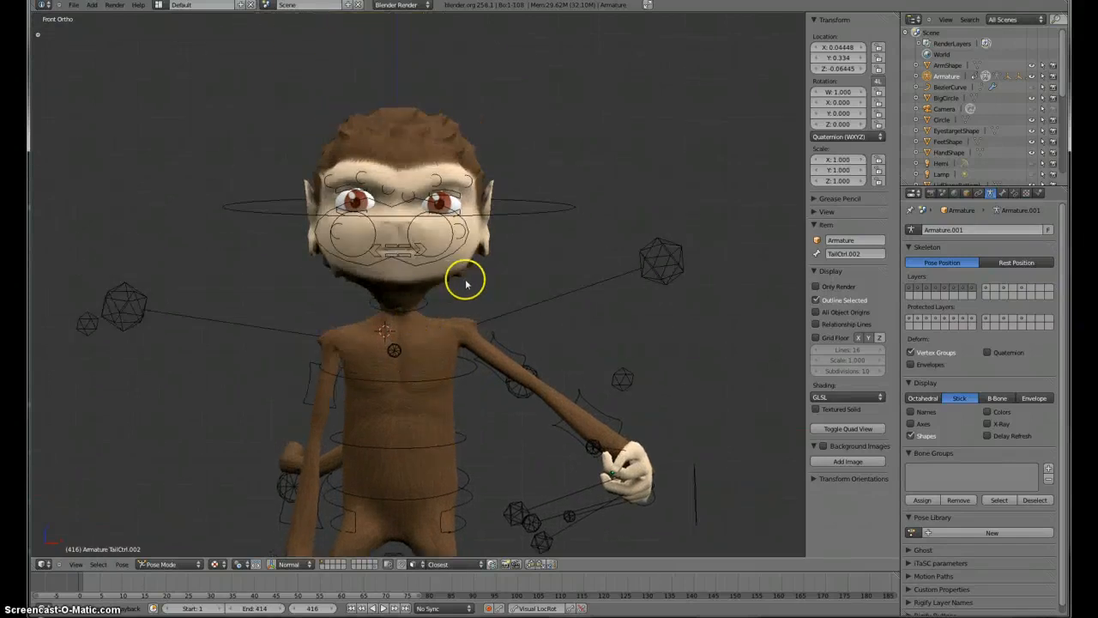
scroll(466, 283, "up", 1)
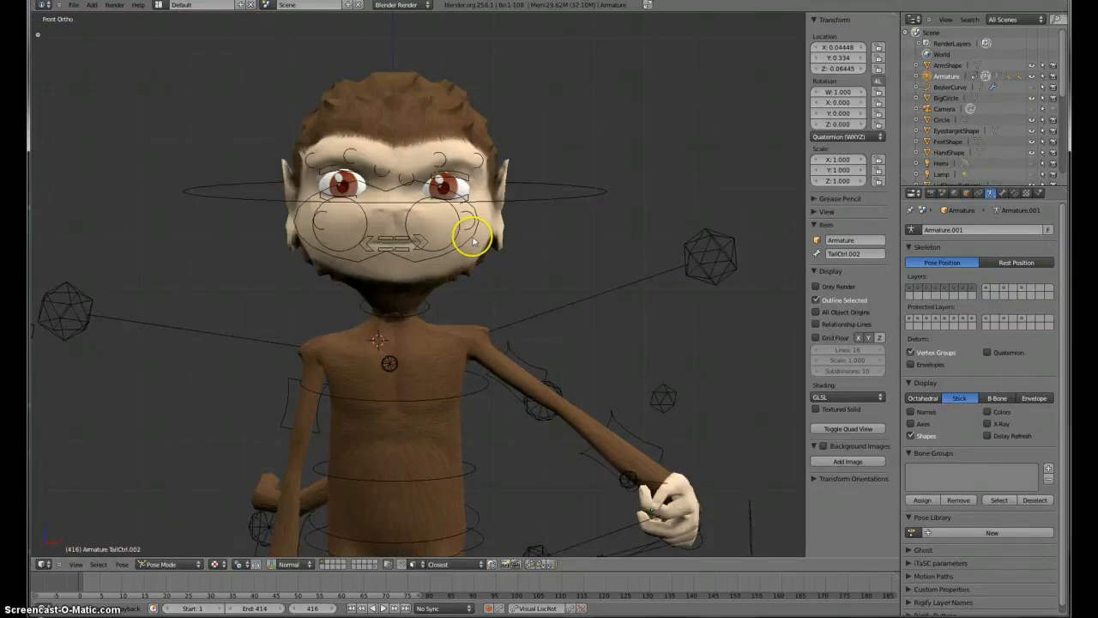
right_click(472, 242)
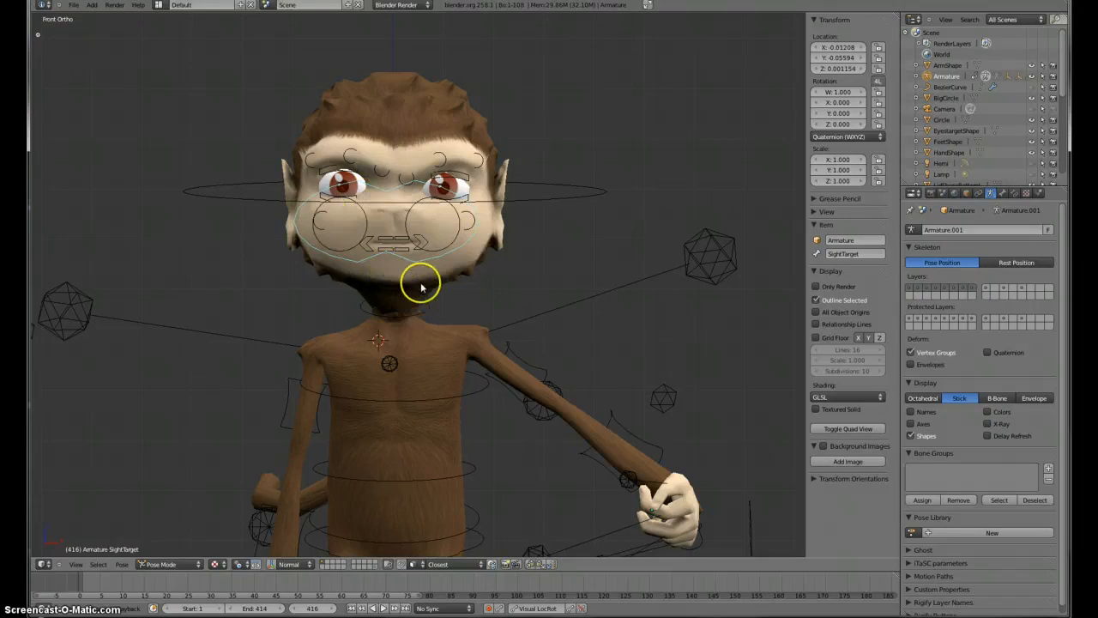
key("g")
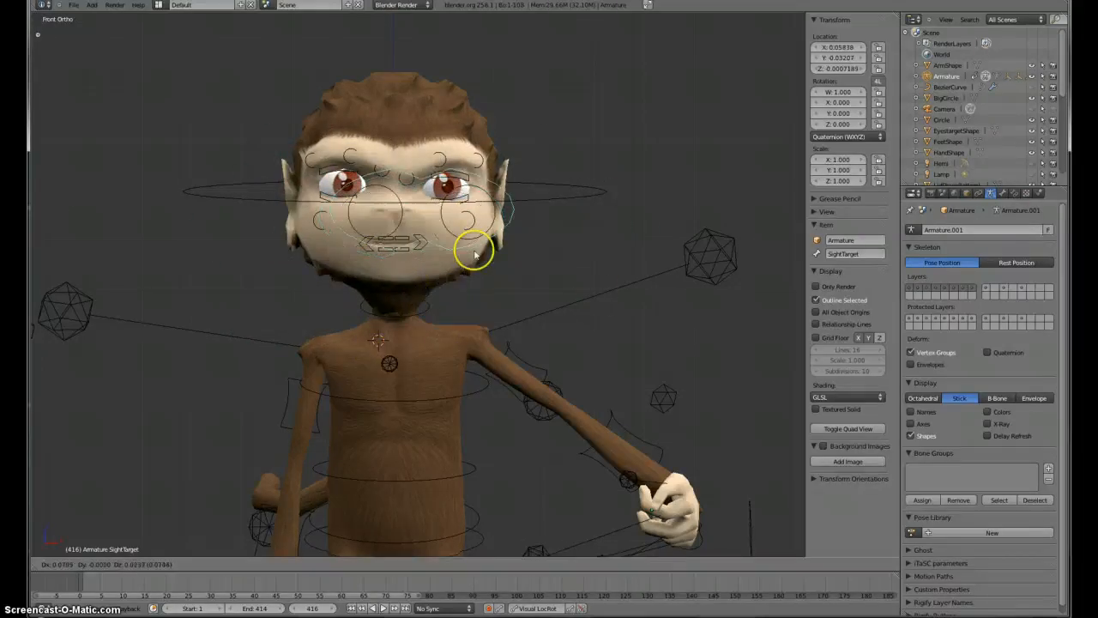
left_click(496, 254)
Step: Select the IKeyeTarget.R control and move it to adjust the right eye's aim
right_click(429, 204)
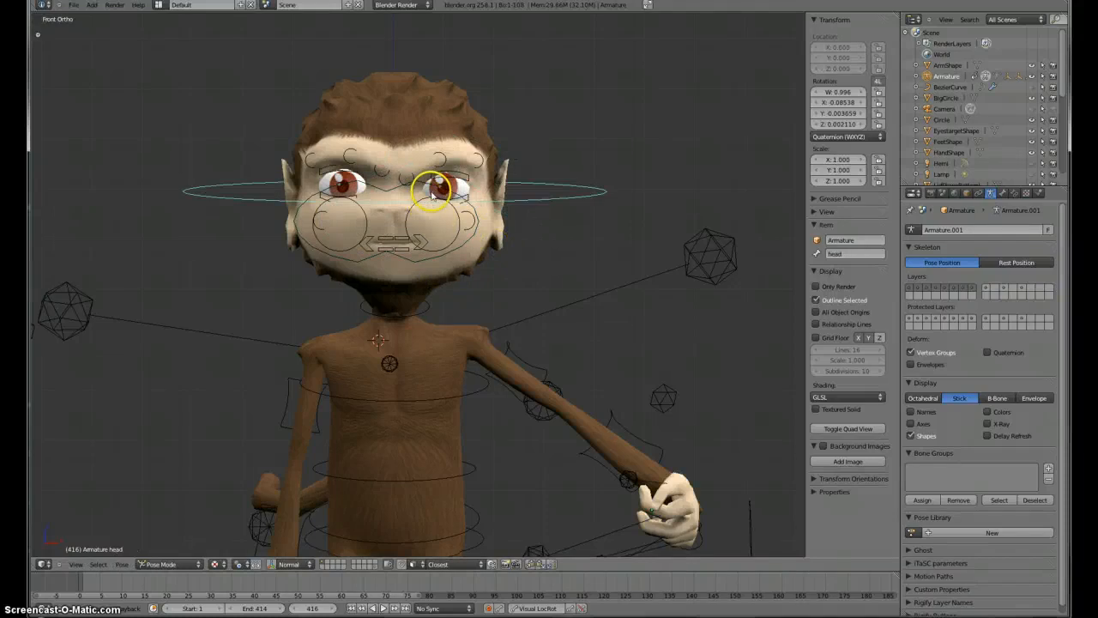
right_click(434, 196)
key("g")
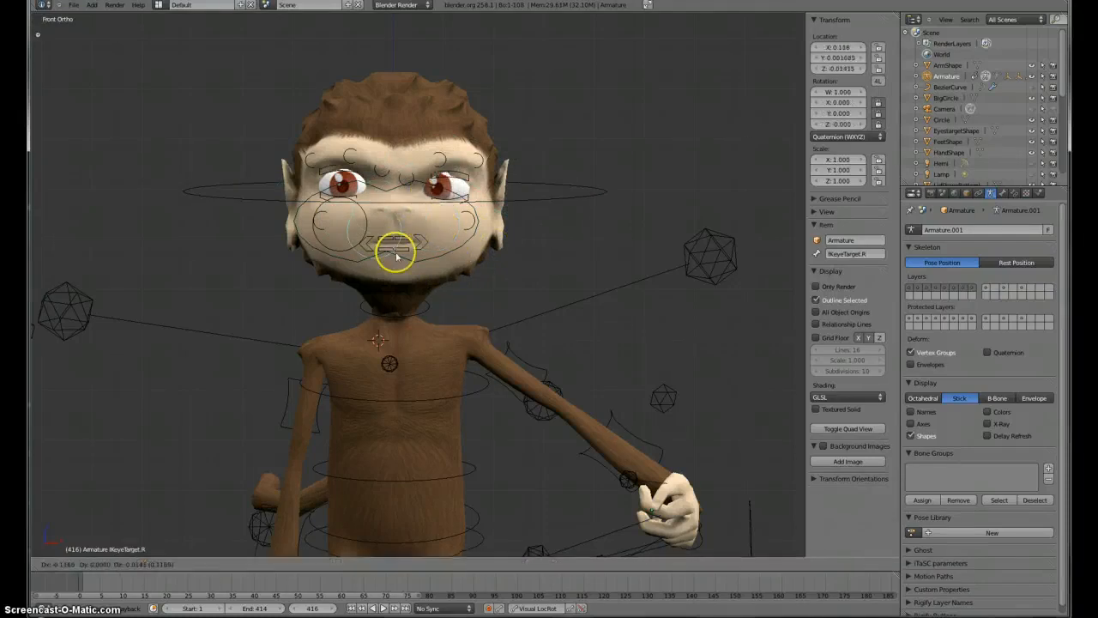
left_click(426, 293)
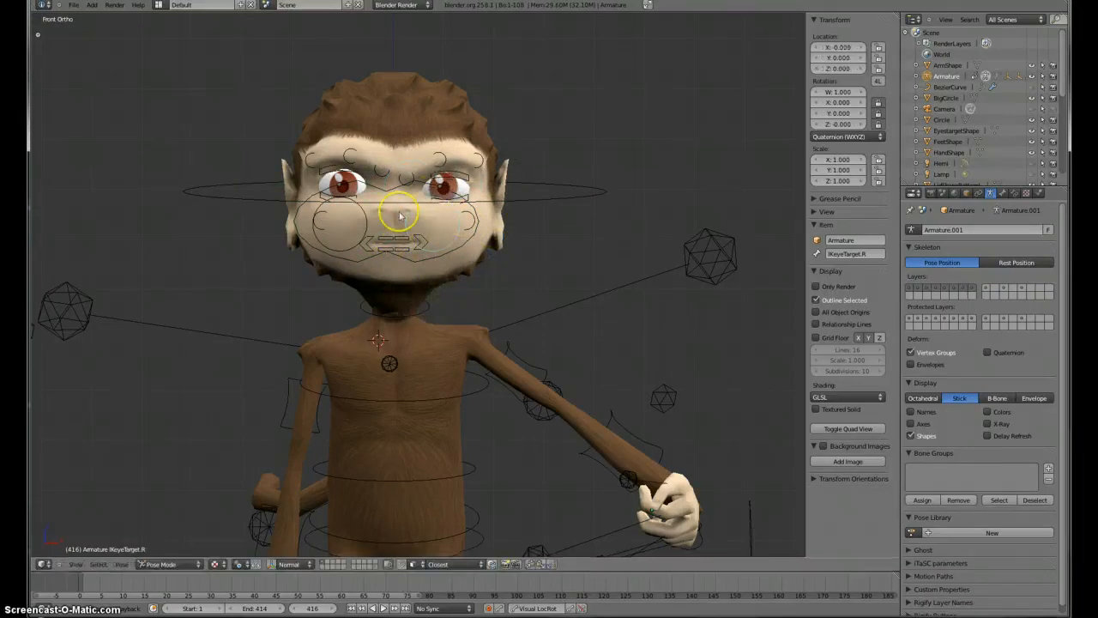
right_click(367, 197)
key("g")
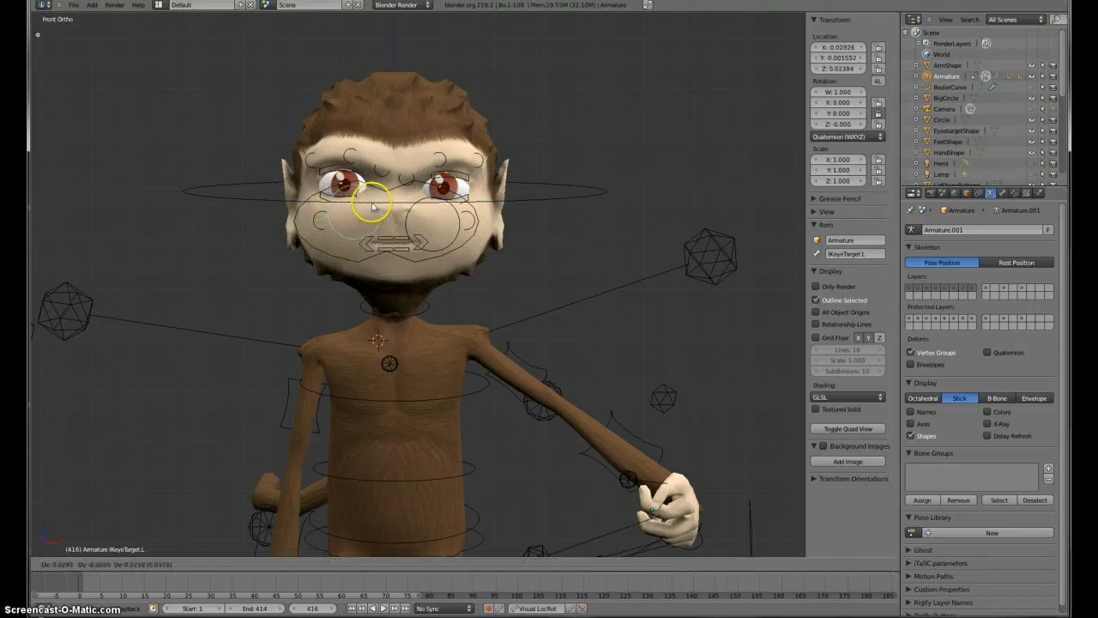
right_click(386, 213)
Step: Move the Cheek.R control to shape the right cheek
scroll(513, 233, "up", 2)
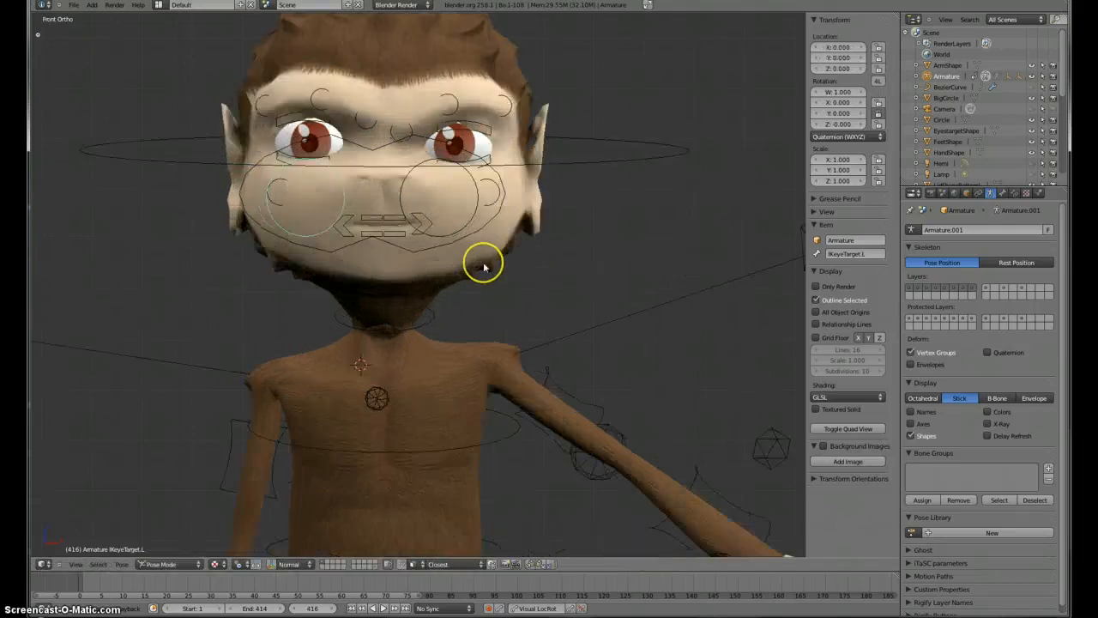
right_click(491, 188)
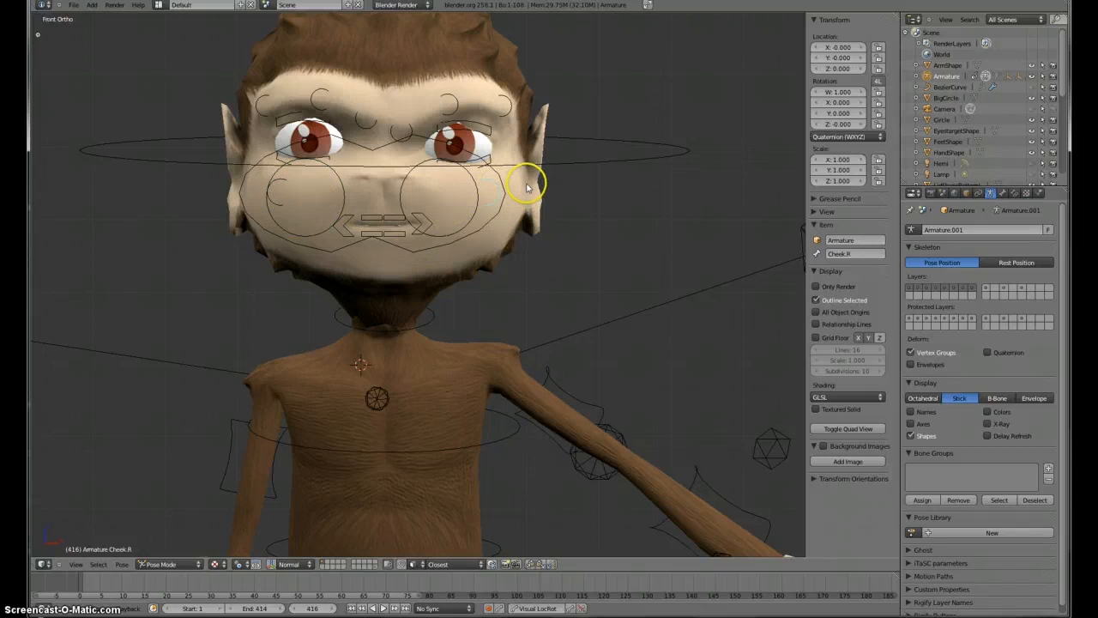
key("g")
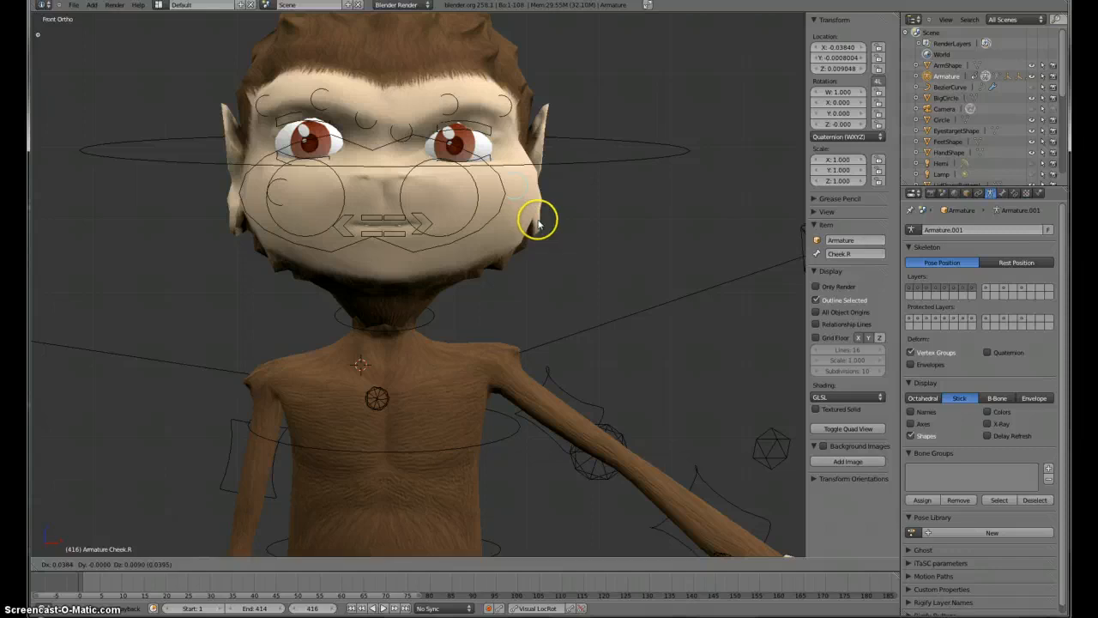
left_click(531, 227)
Step: Move and rotate the LipSide.R control to shape the right mouth corner
key("g")
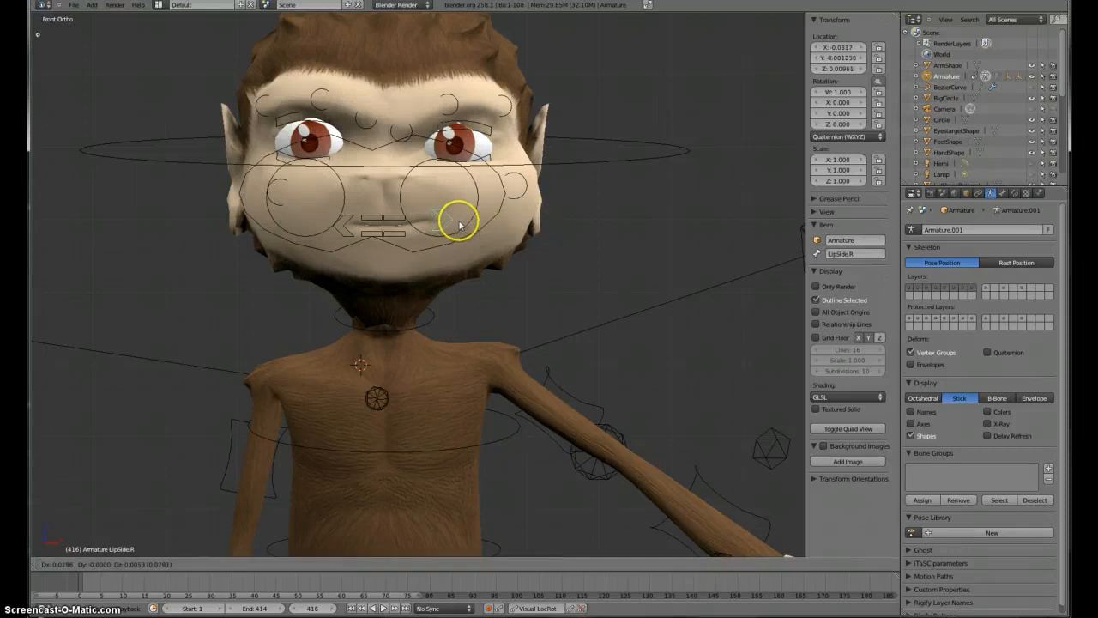
left_click(474, 210)
key("r")
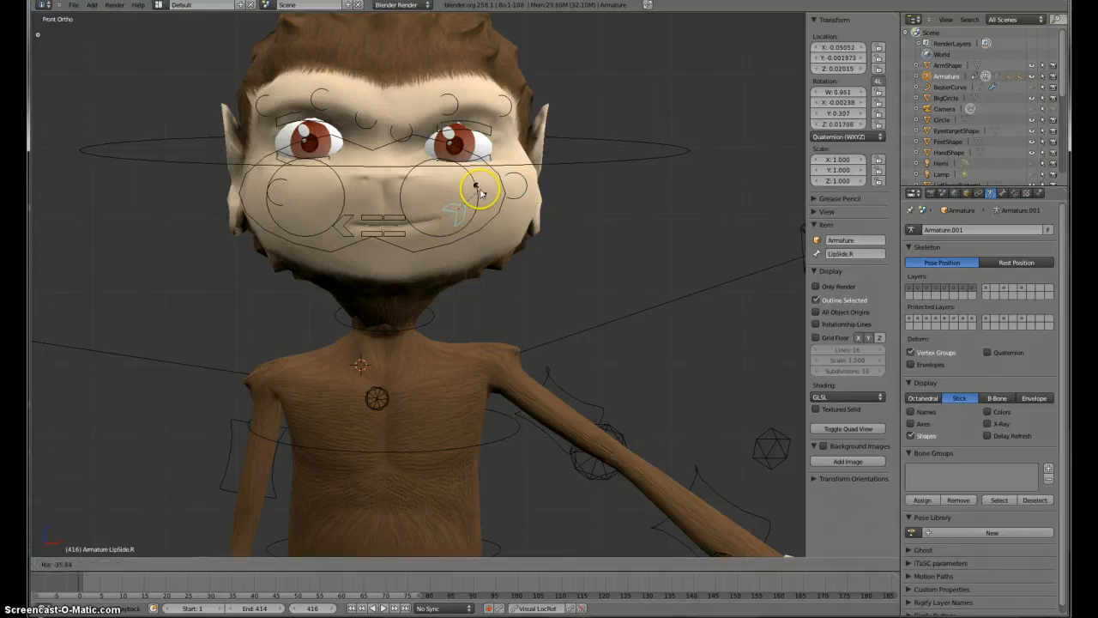
left_click(481, 193)
Step: Move the LipTop.R and LipTop.L controls to shape the upper lip
key("g")
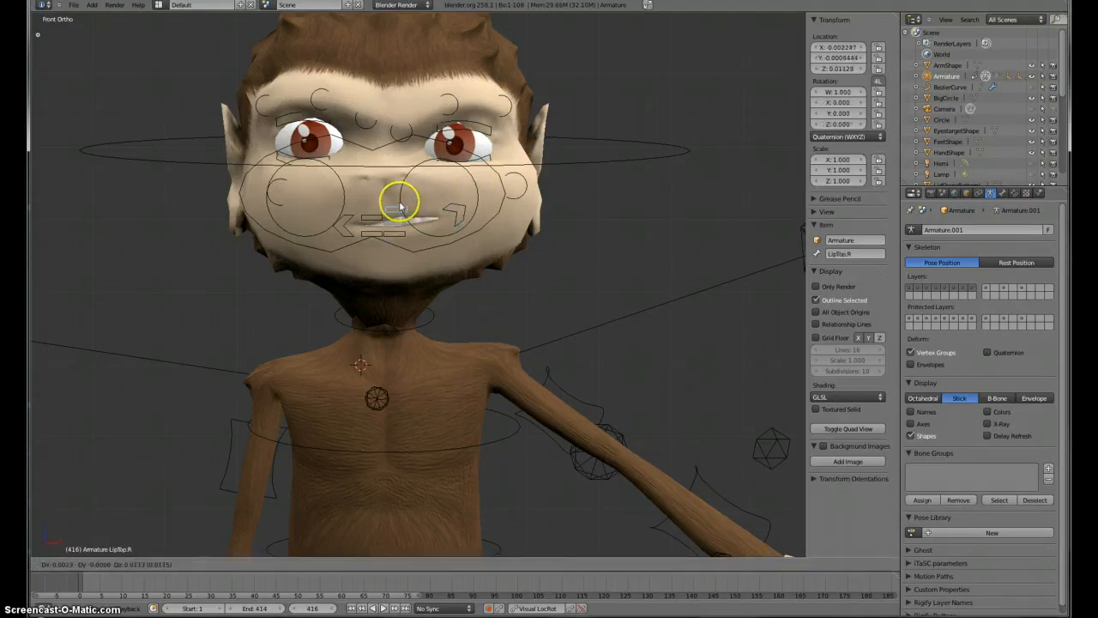
left_click(399, 210)
right_click(368, 213)
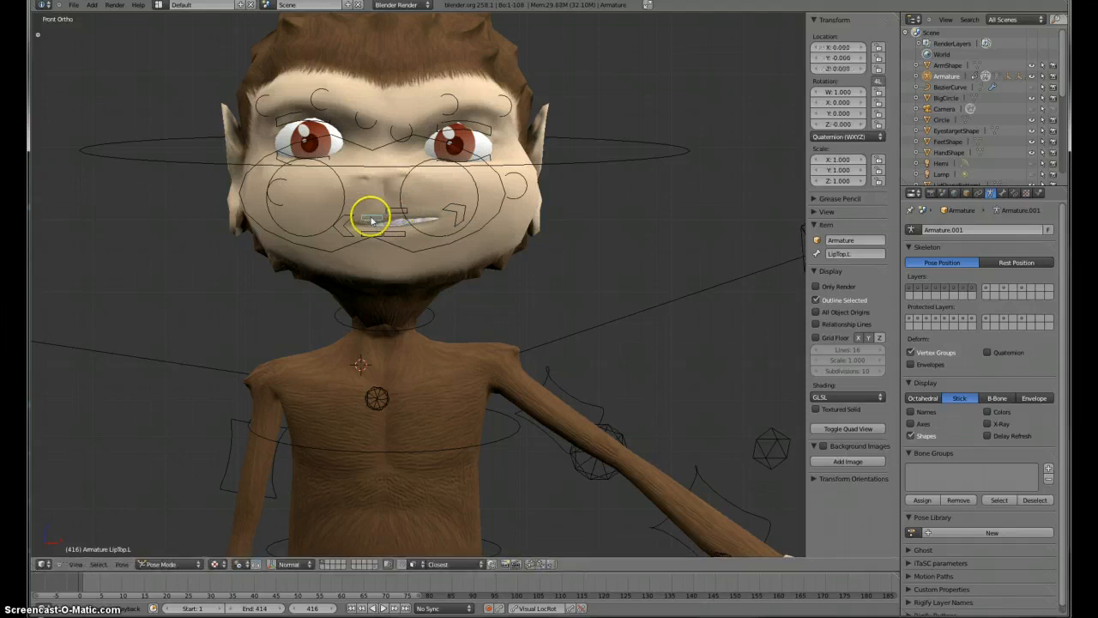
key("g")
left_click(370, 216)
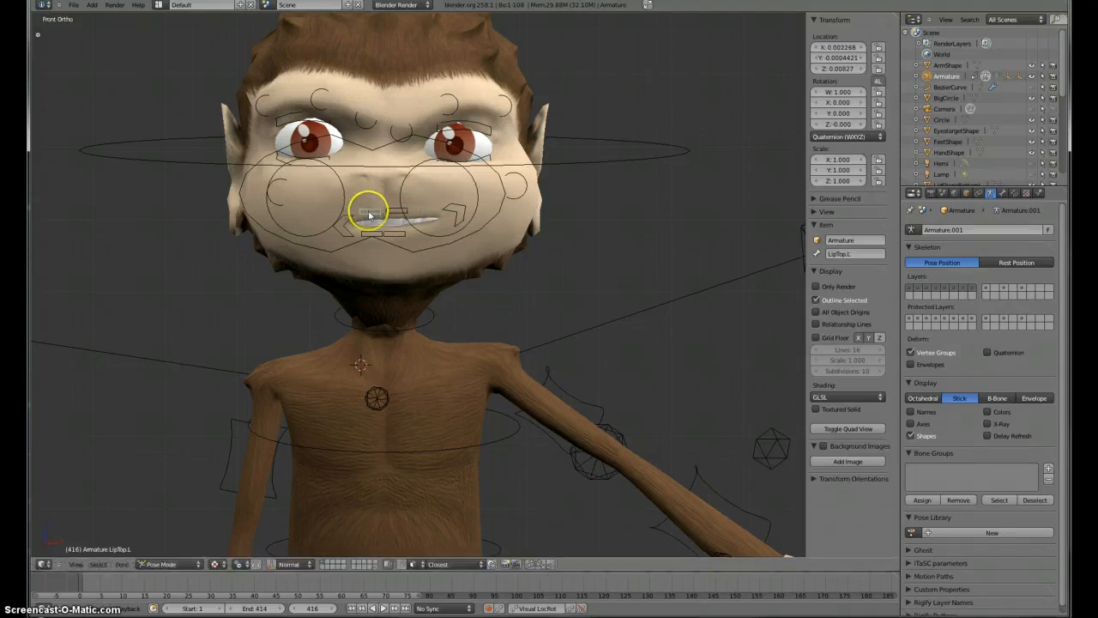
Step: Rotate and move the LipSide.L control to shape the left mouth corner
right_click(335, 227)
key("r")
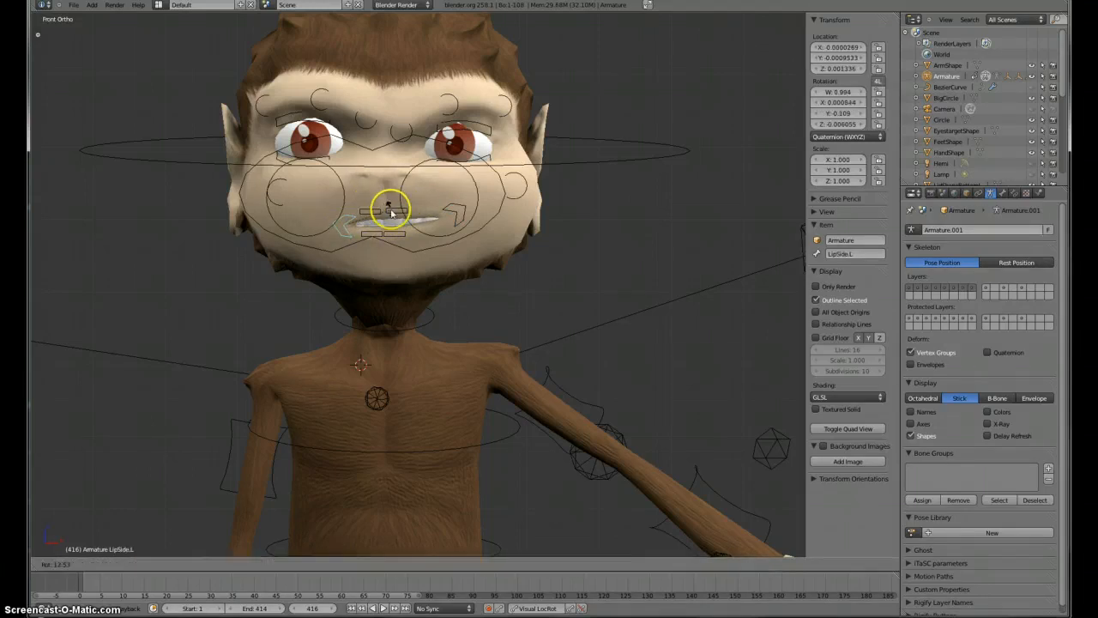
left_click(390, 212)
key("g")
left_click(343, 213)
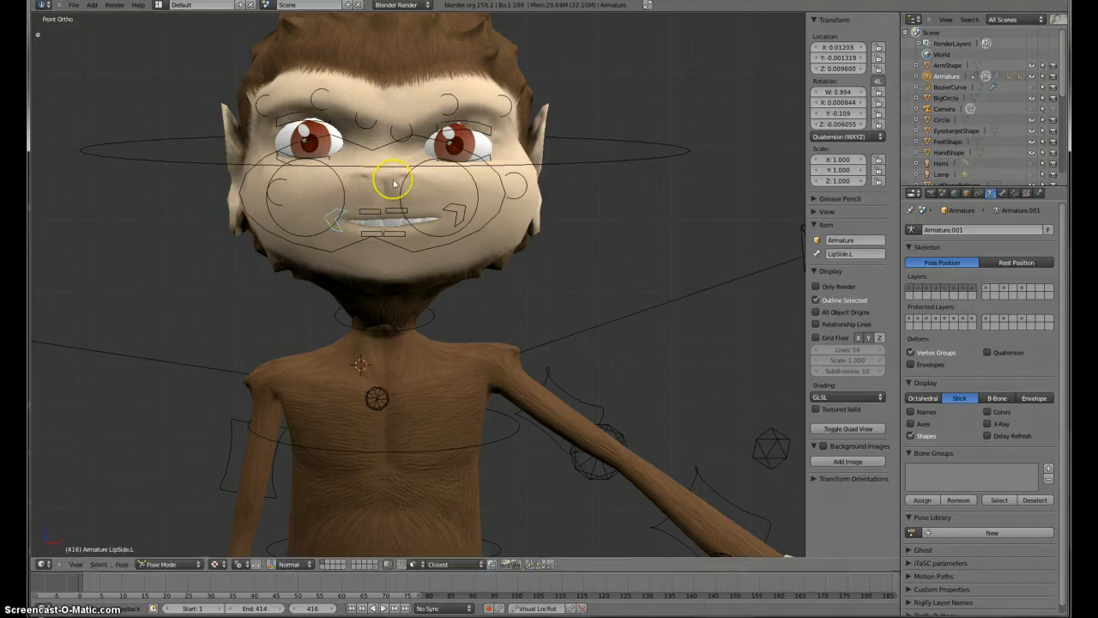
Step: Move the eyebrow.02.R and eyebrow.03.R controls to reshape the right eyebrow
right_click(404, 106)
key("g")
left_click(416, 99)
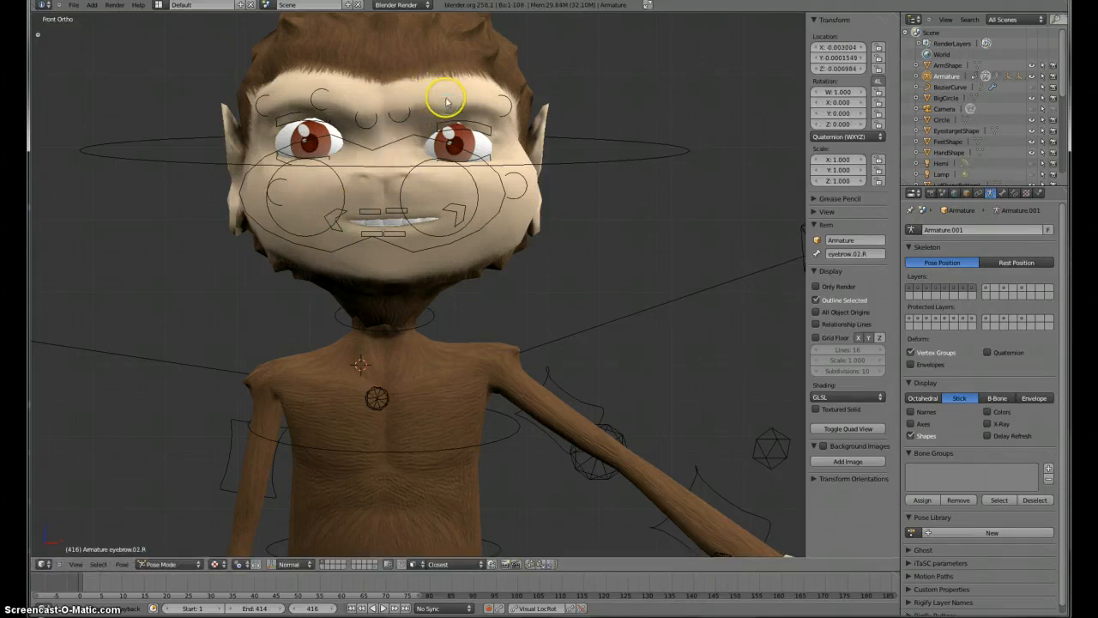
key("g")
left_click(455, 80)
right_click(504, 101)
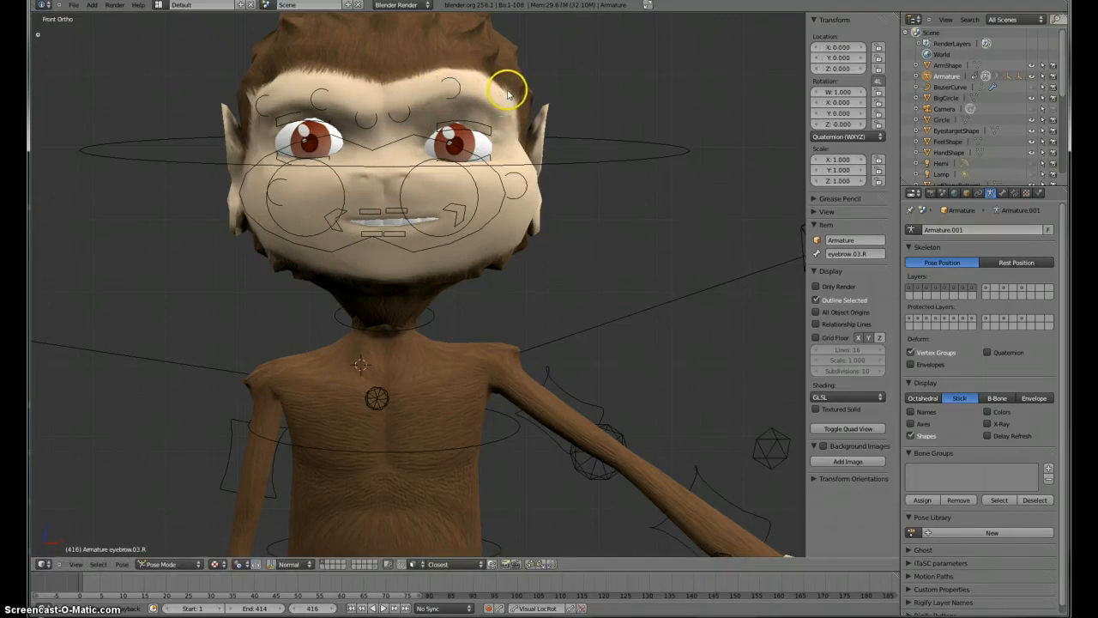
key("g")
left_click(510, 89)
Step: Move the eyebrow.02.L and eyebrow.01.L controls to reshape the left eyebrow
right_click(322, 101)
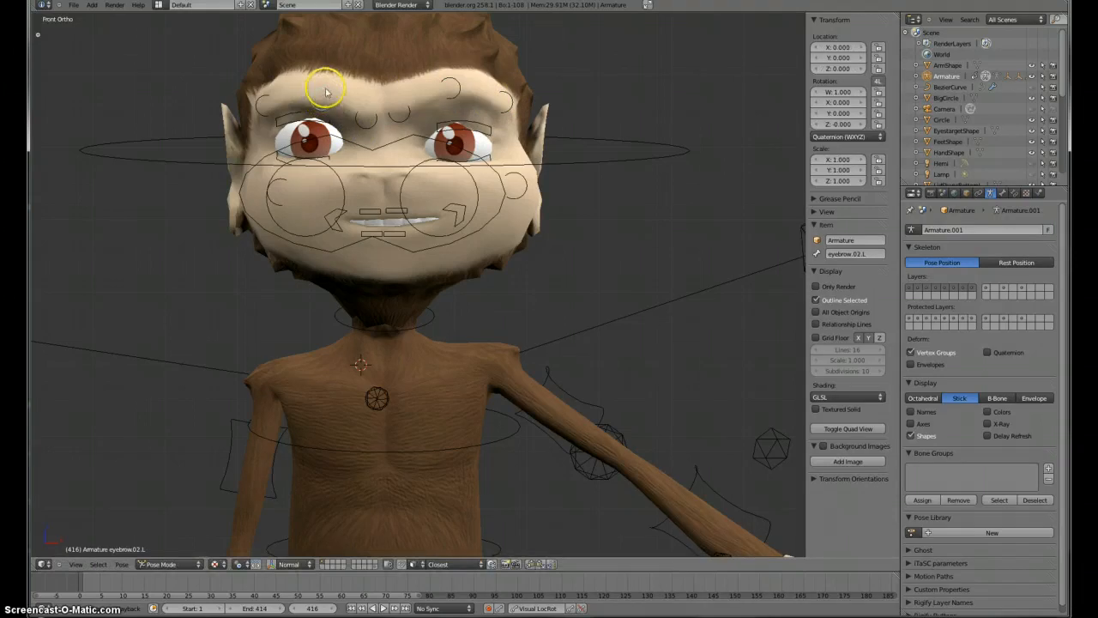
key("g")
left_click(364, 117)
key("g")
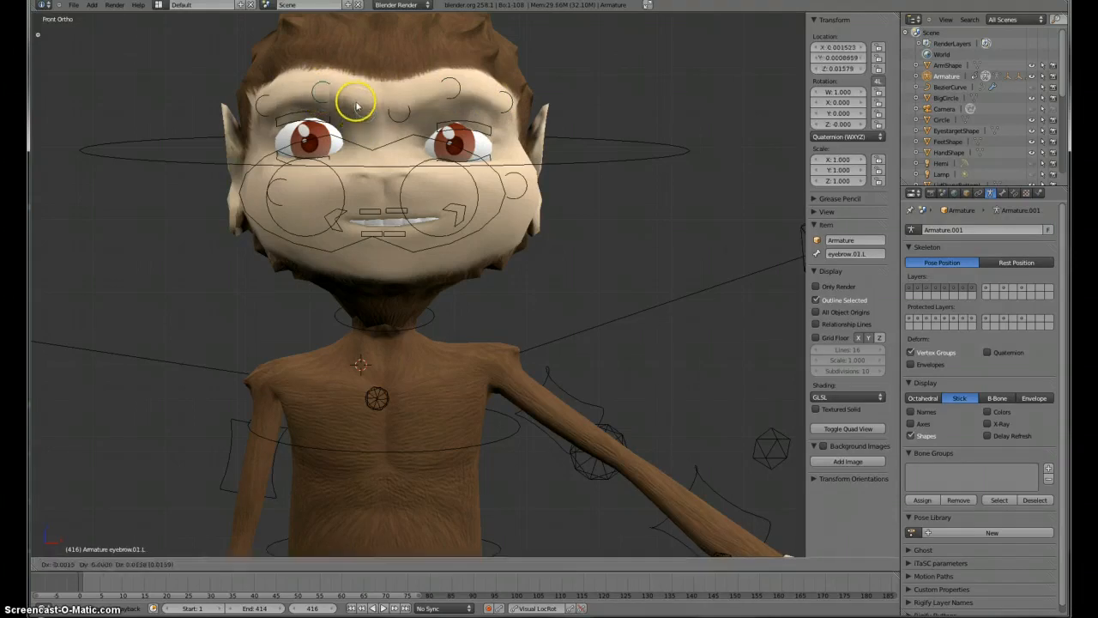
left_click(358, 103)
Step: Move the EyeLidTop.R control to adjust the right upper eyelid
middle_click_drag(488, 252, 391, 252)
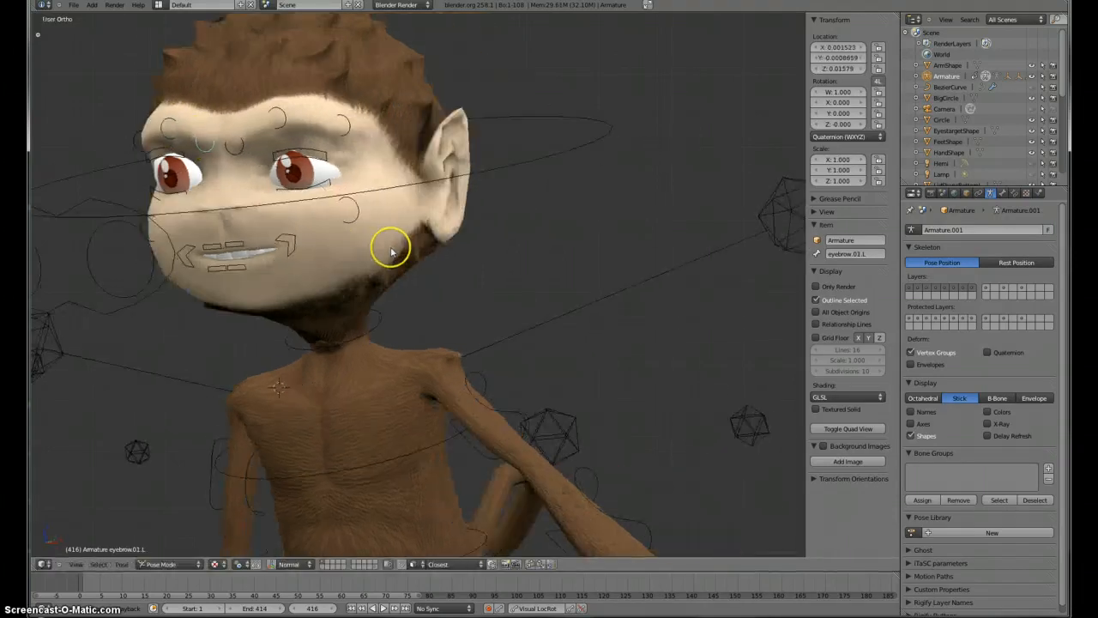
right_click(315, 152)
key("g")
left_click(314, 154)
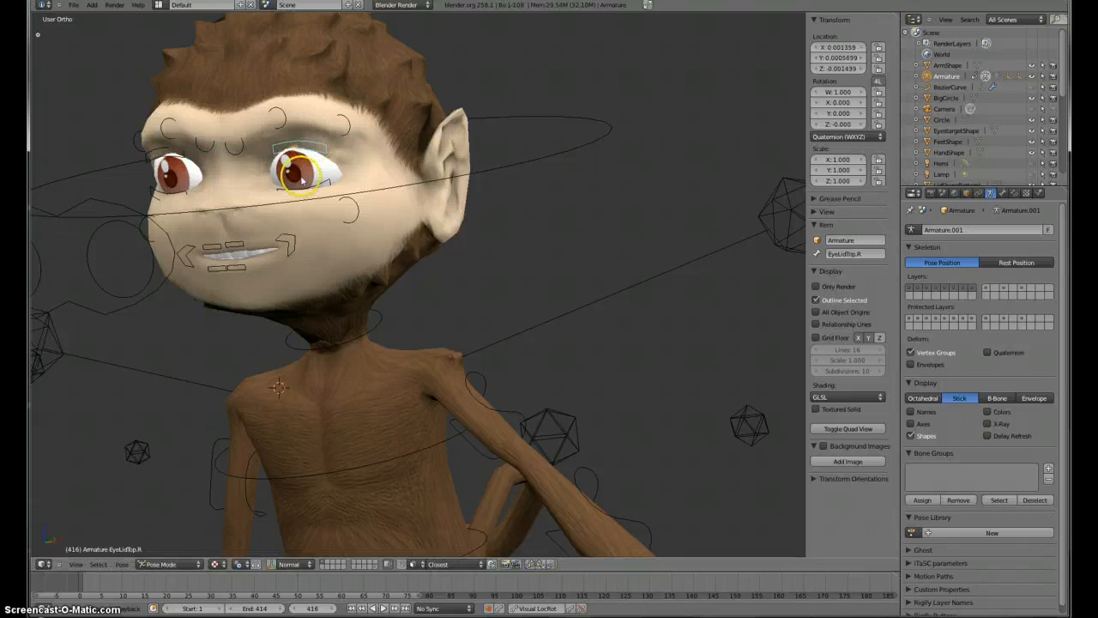
Step: Free-rotate the LipSide.R control to tilt the right mouth corner
middle_click_drag(194, 218, 432, 269)
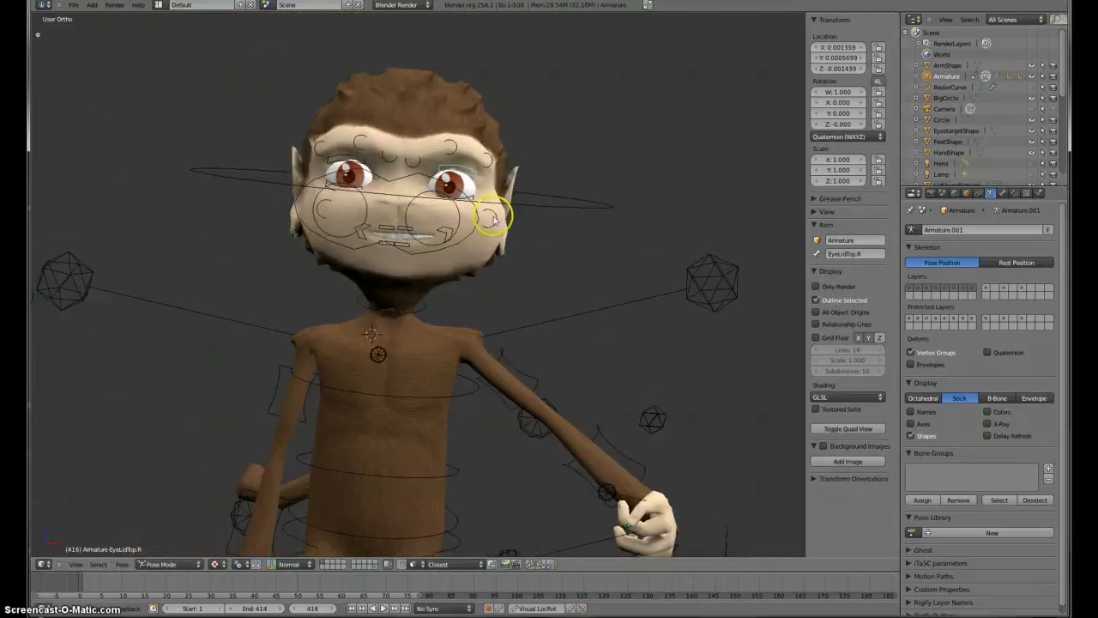
right_click(492, 221)
right_click(436, 240)
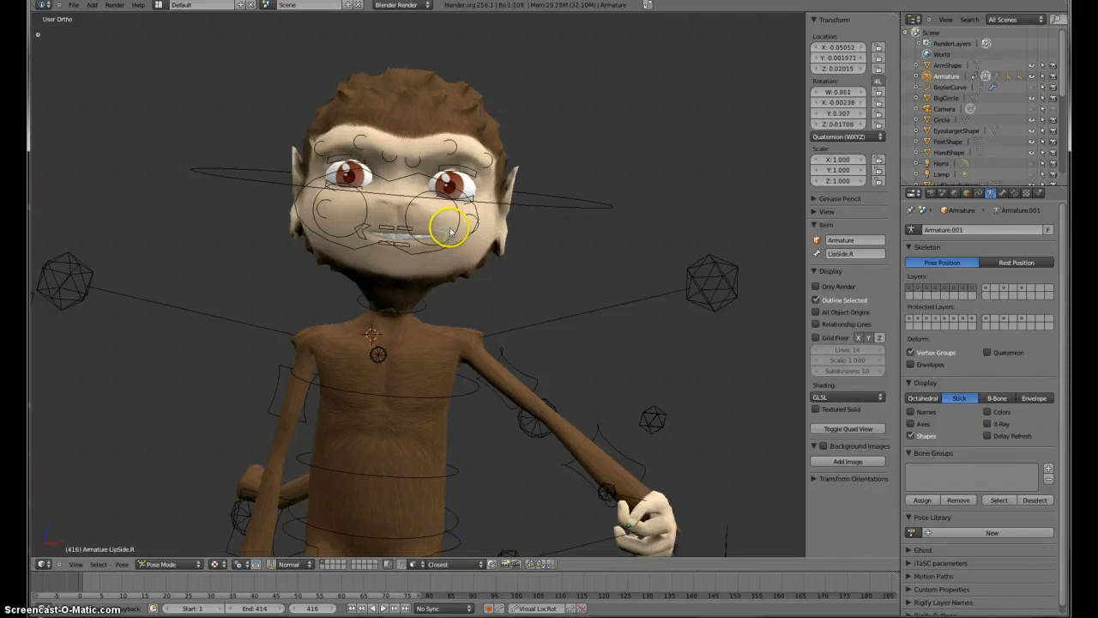
key("r")
key("r")
left_click(472, 231)
Step: Free-rotate the LipSide.R control again in front view and reposition it
key("KP_1")
key("r")
key("r")
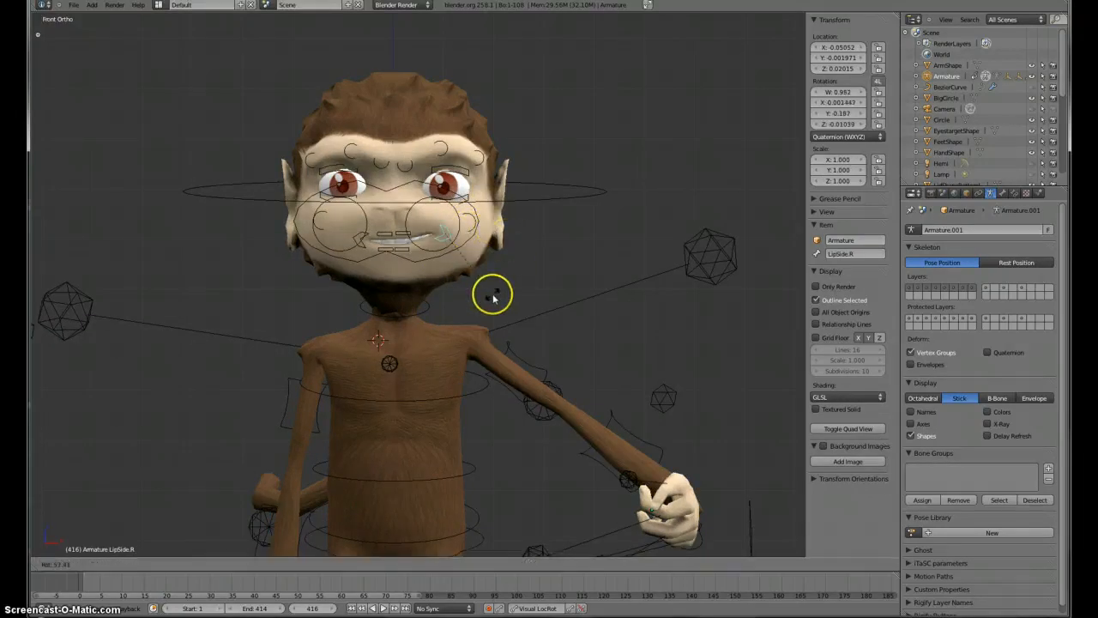
left_click(490, 295)
key("g")
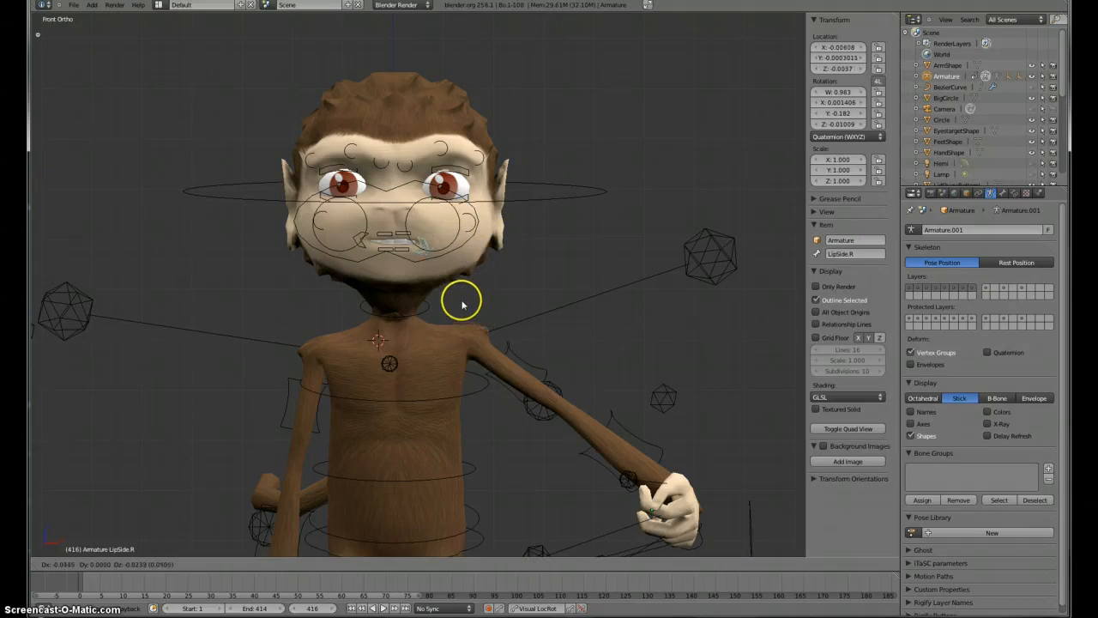
left_click(458, 299)
Step: Move the LipSide.L control to adjust the left mouth corner
scroll(373, 255, "up", 4)
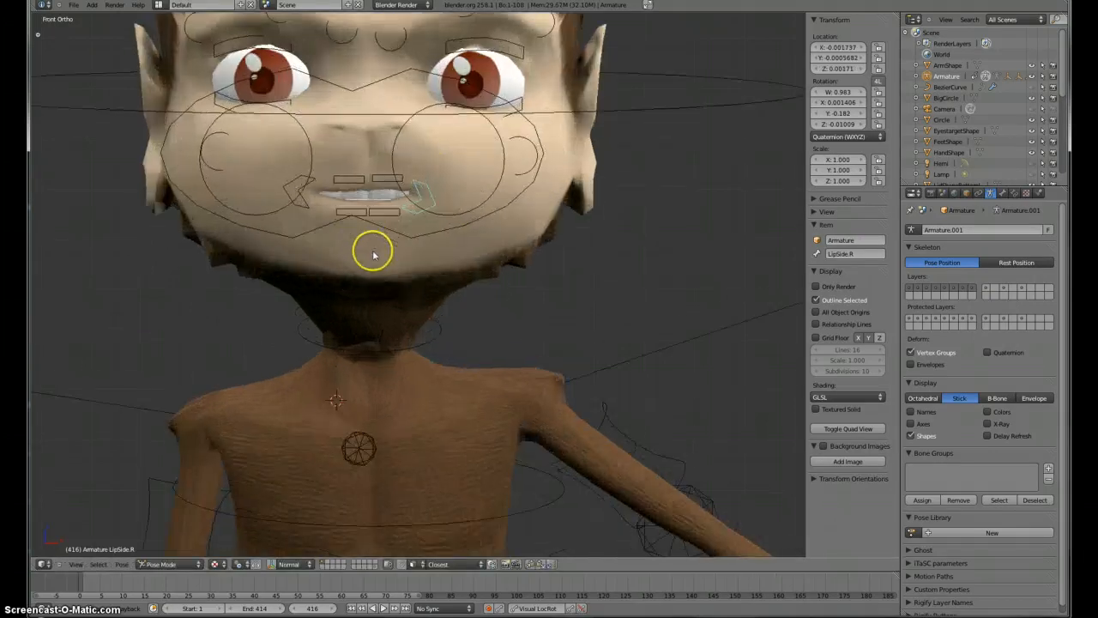
right_click(297, 196)
key("g")
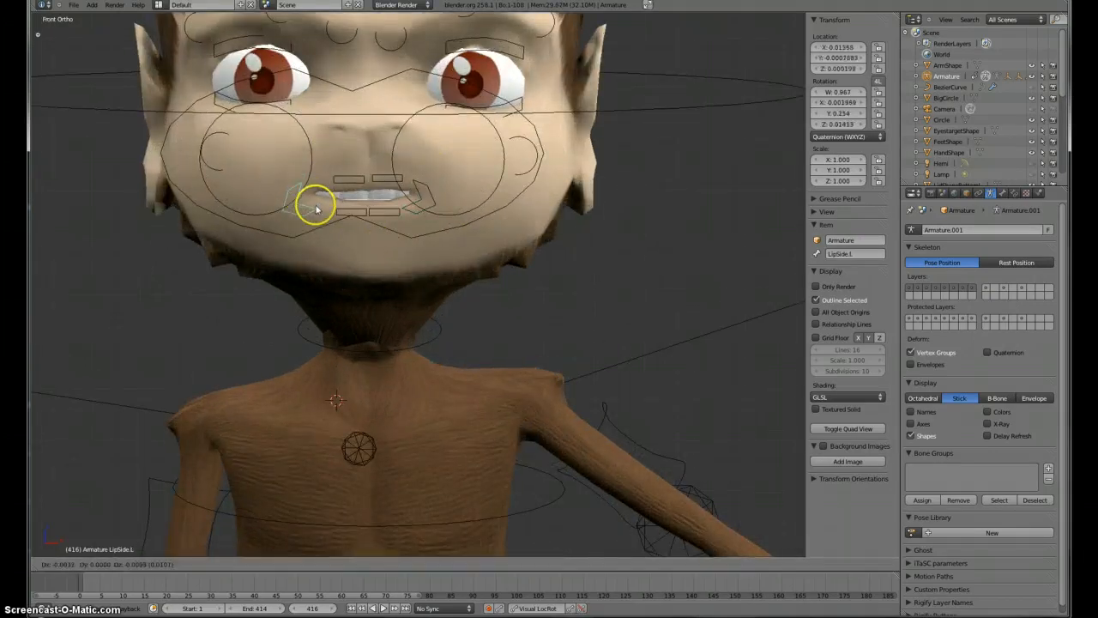
left_click(324, 216)
Step: Move the LipTop.R control to adjust the upper lip
right_click(388, 177)
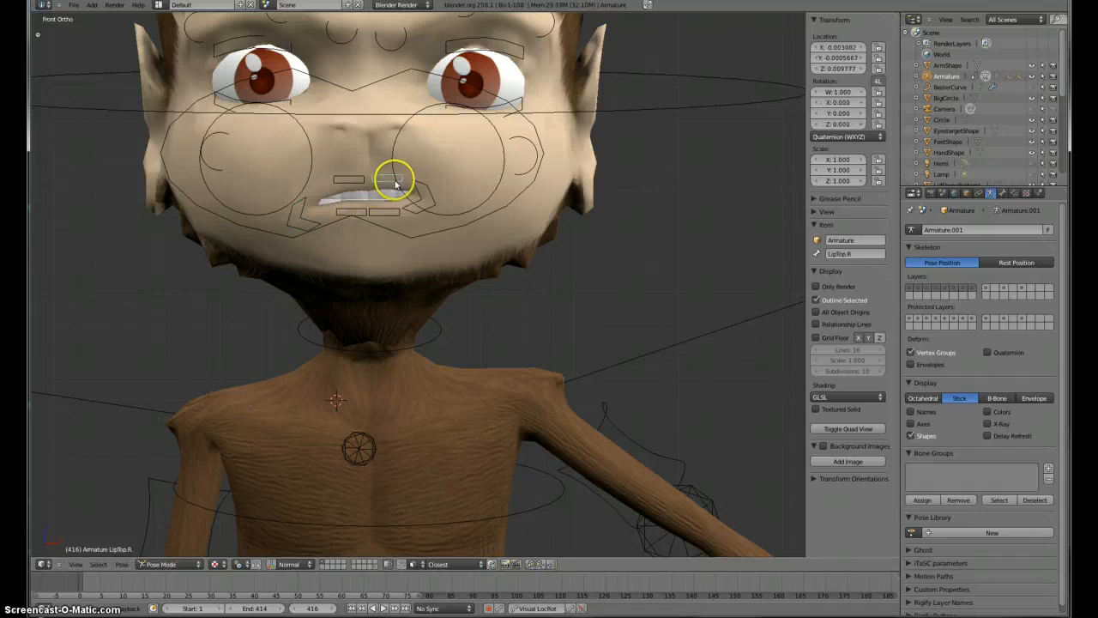
key("g")
left_click(396, 173)
Step: Move the LipTop.R control in side view to push the right upper lip
middle_click_drag(437, 180, 269, 264)
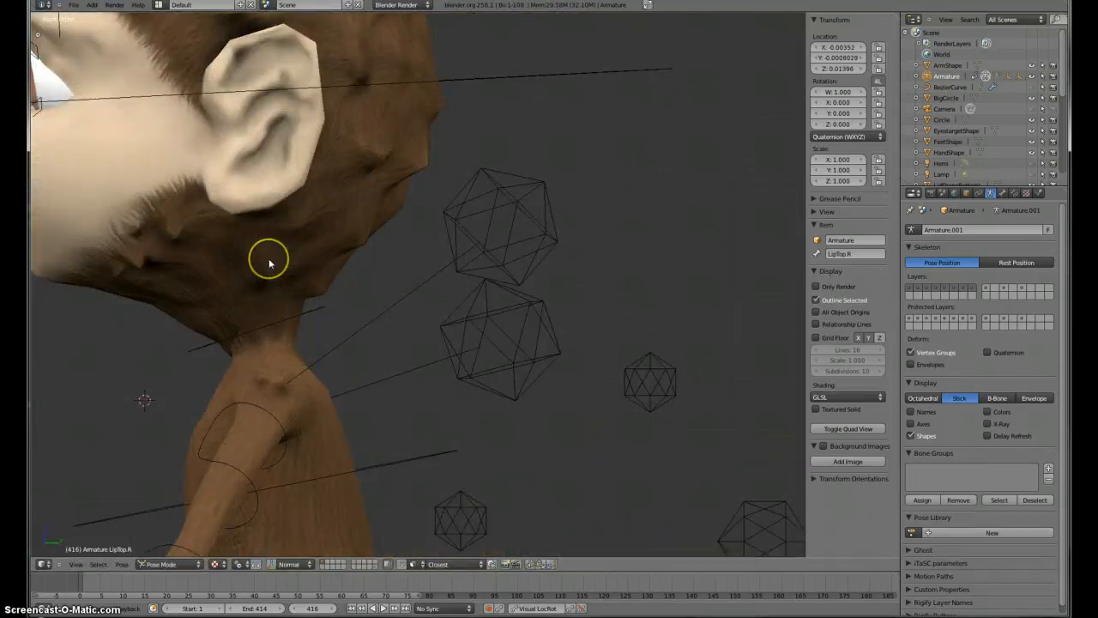
key("KP_Decimal")
scroll(293, 248, "down", 10)
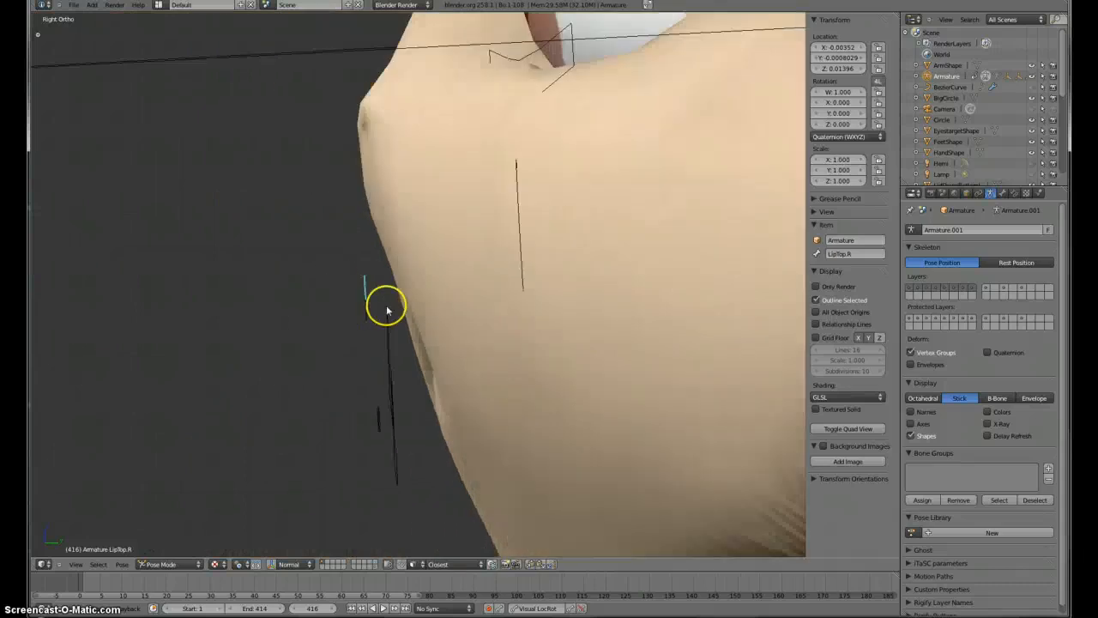
scroll(386, 310, "down", 4)
key("g")
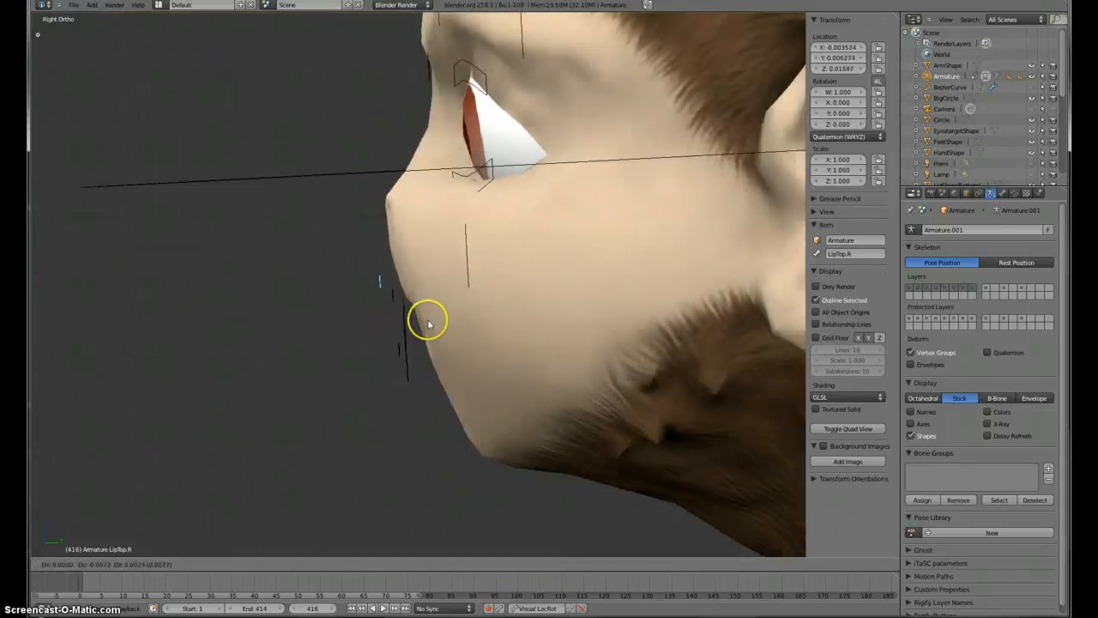
left_click(428, 323)
Step: Select the LipTop.L control in front view and move it to adjust the left upper lip
key("KP_1")
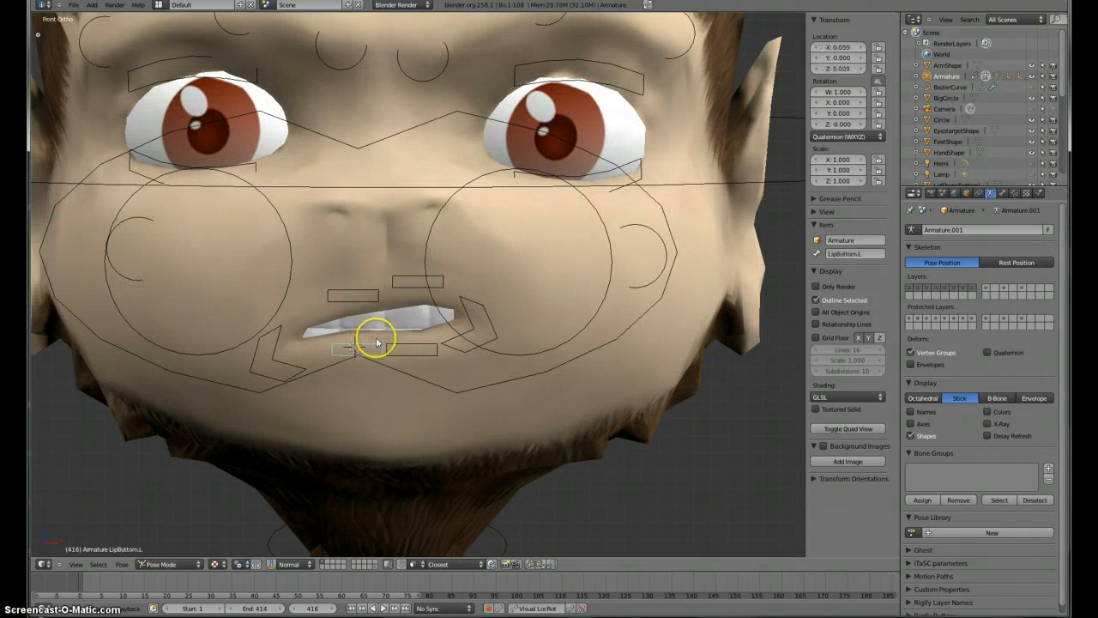
right_click(355, 292)
key("g")
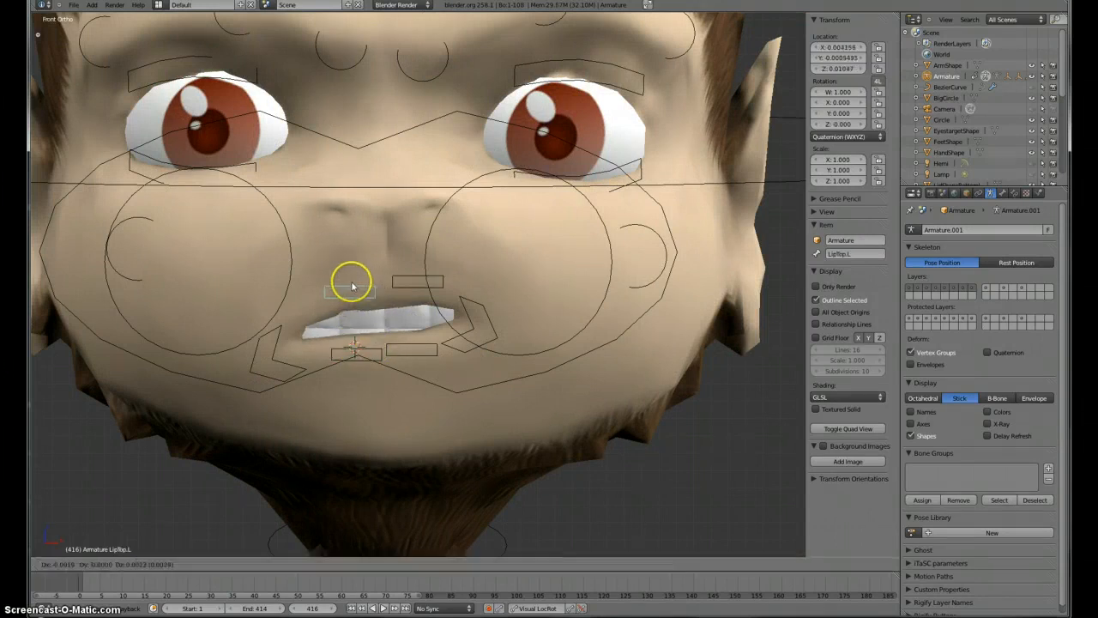
left_click(353, 289)
Step: Move the right brow controls between the eyes to furrow the brow
scroll(398, 351, "down", 3)
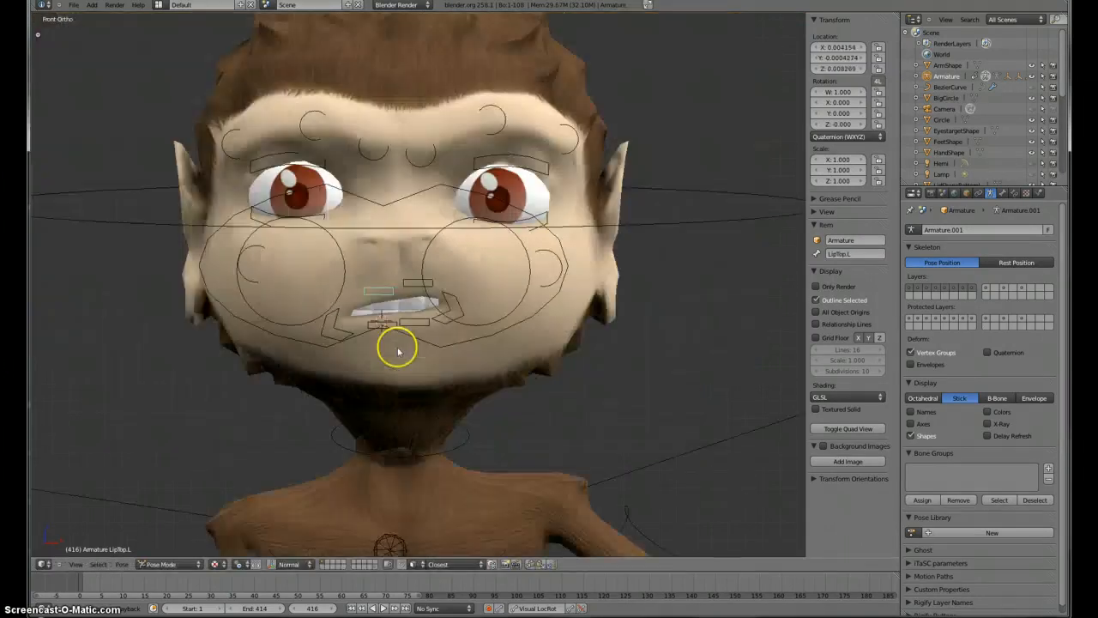
right_click(434, 163)
key("g")
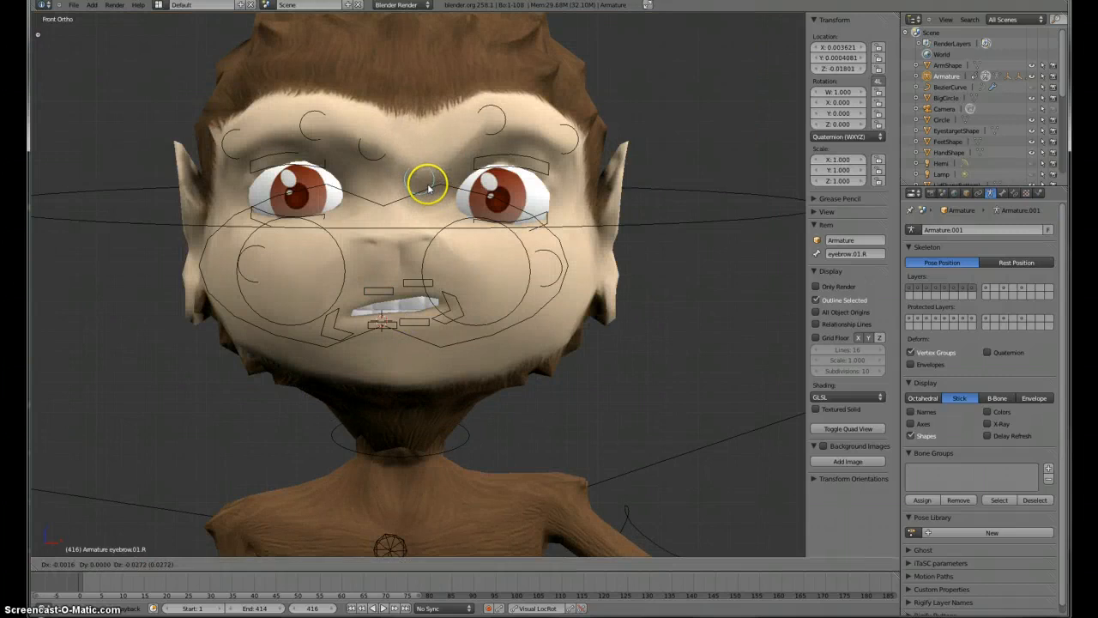
left_click(429, 185)
key("g")
left_click(485, 133)
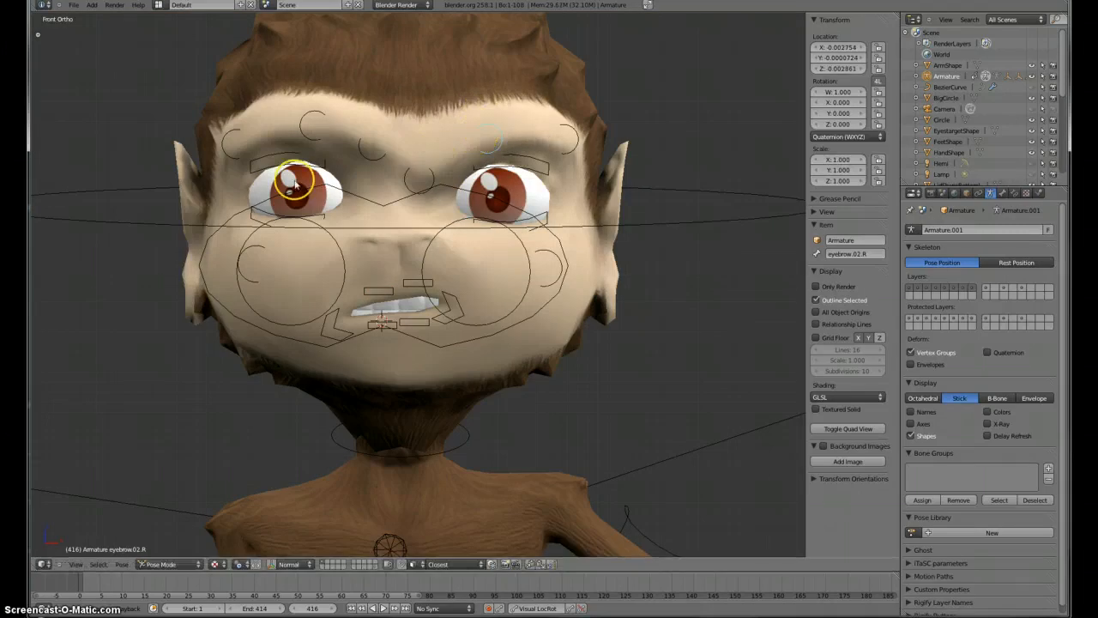
Step: Move the eyebrow.01.L control to lower the inner left brow
right_click(376, 156)
key("g")
left_click(382, 177)
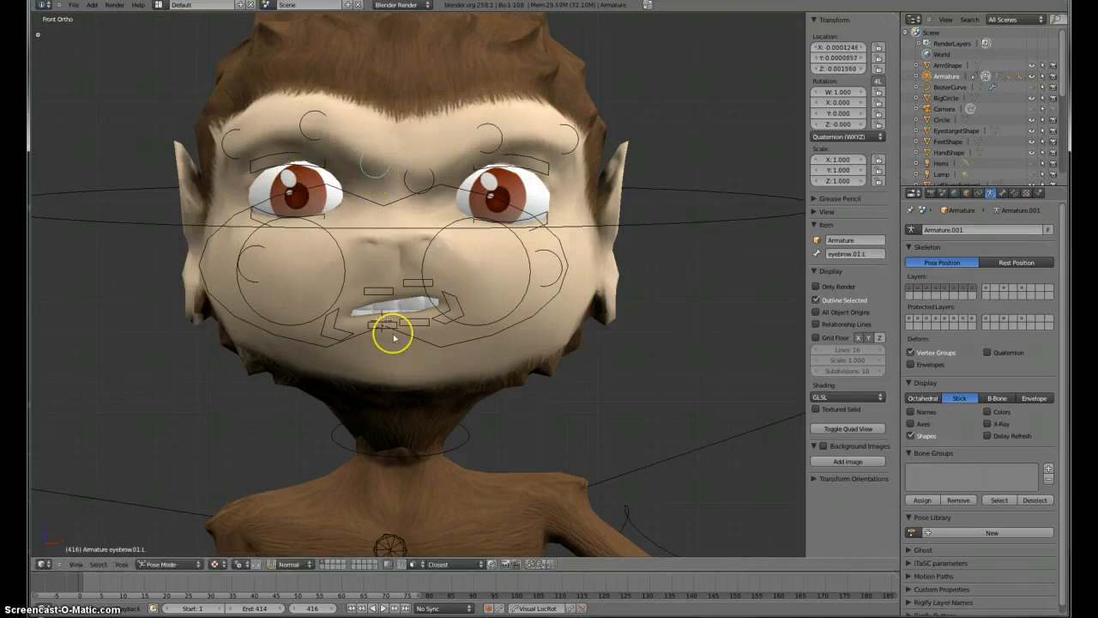
Step: Toggle the Only Render display on and off to preview the facial expression
scroll(394, 336, "down", 4)
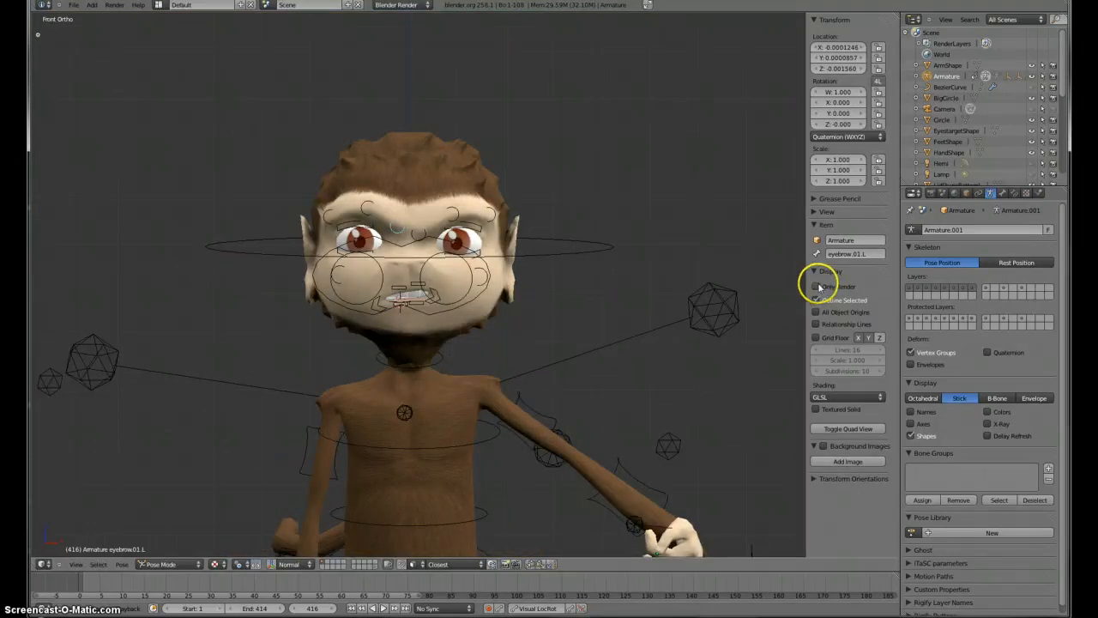
left_click(816, 287)
key("KP_5")
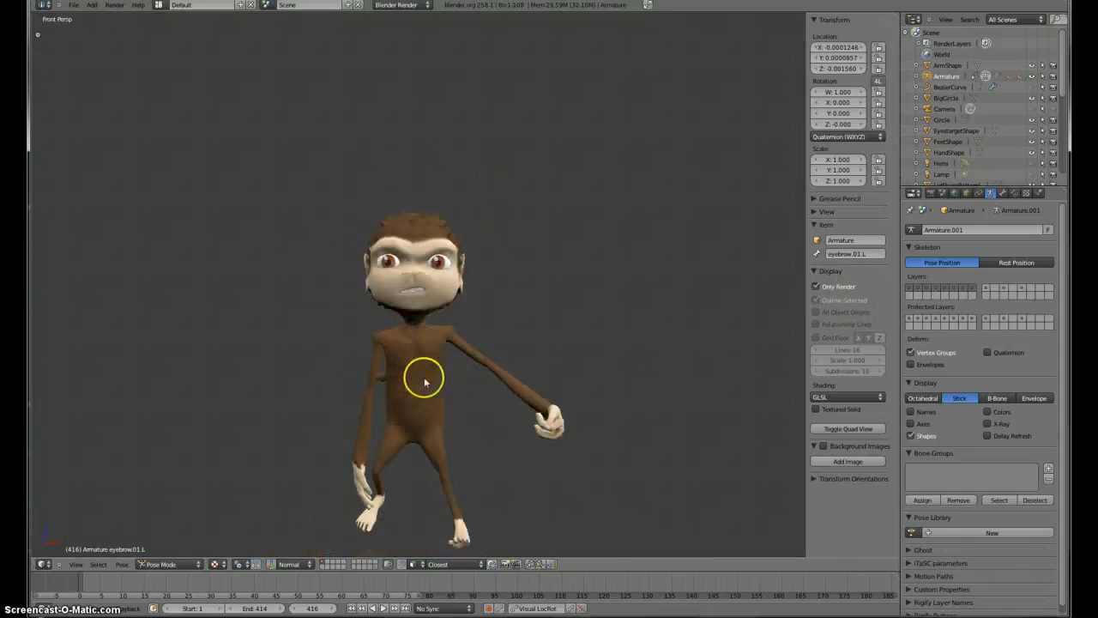
scroll(421, 313, "down", 3)
scroll(422, 312, "up", 5)
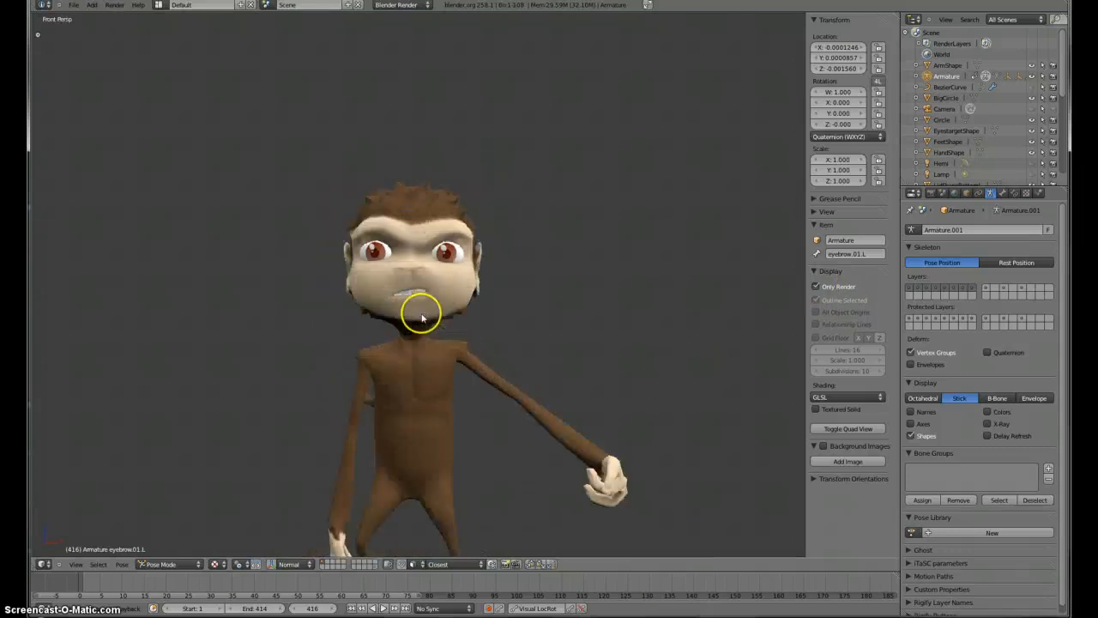
left_click(819, 287)
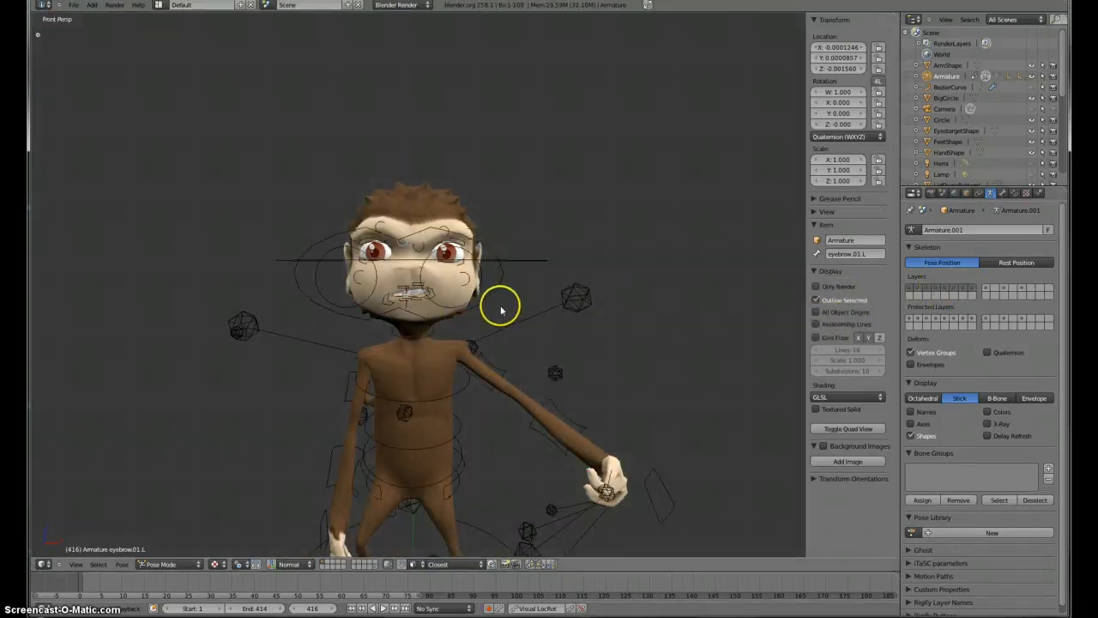
Step: Select the IKjawTarget control and move it forward in side view to open the jaw
middle_click_drag(331, 305, 402, 375)
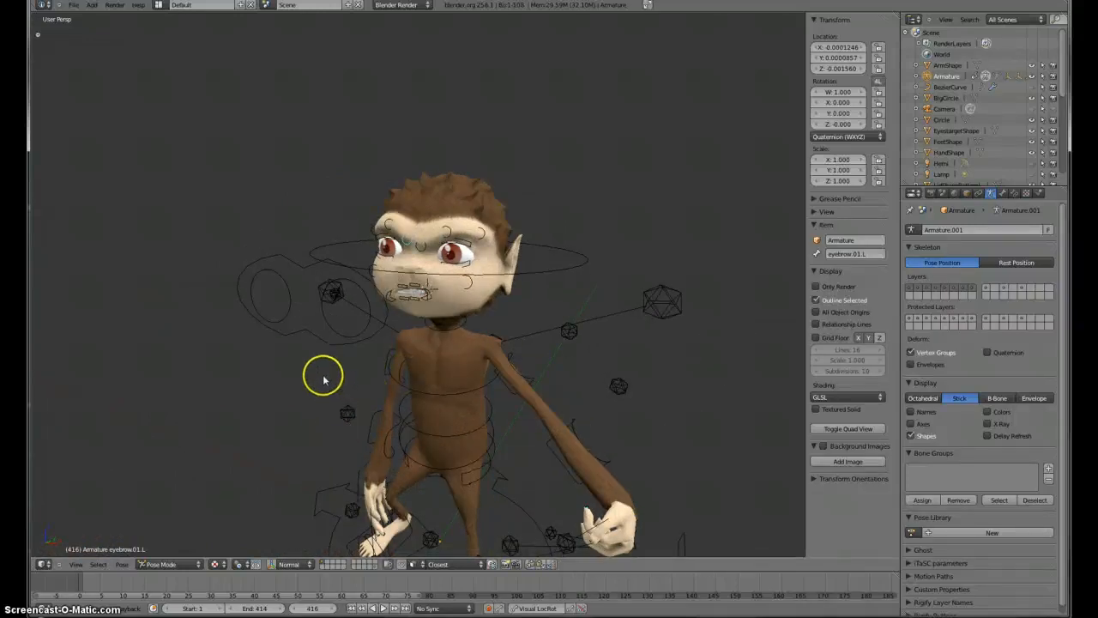
middle_click_drag(324, 380, 459, 363)
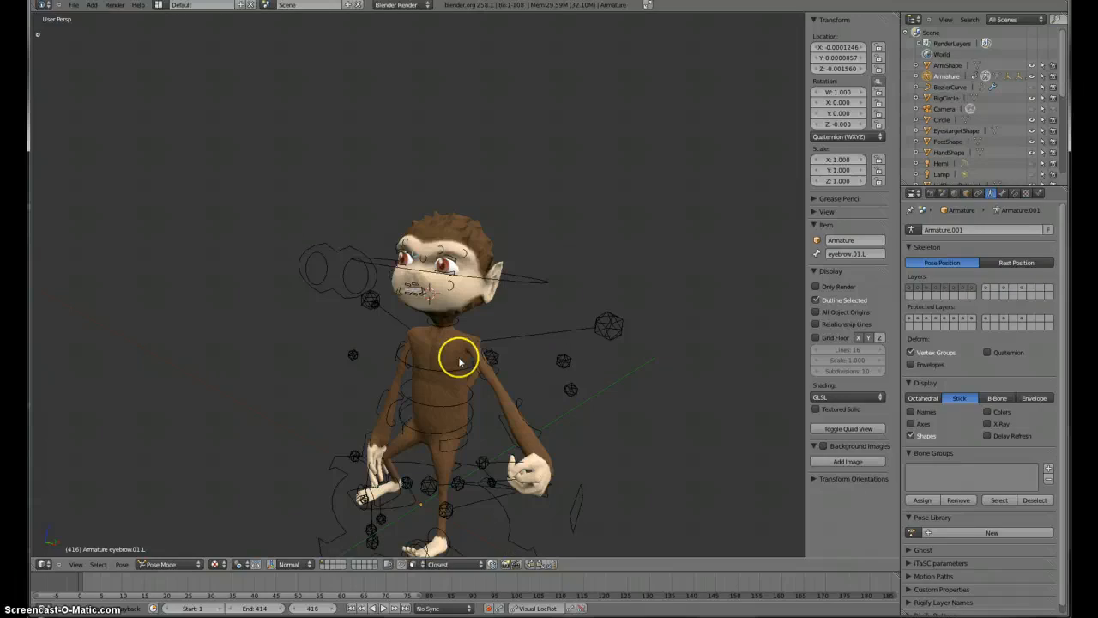
right_click(361, 357)
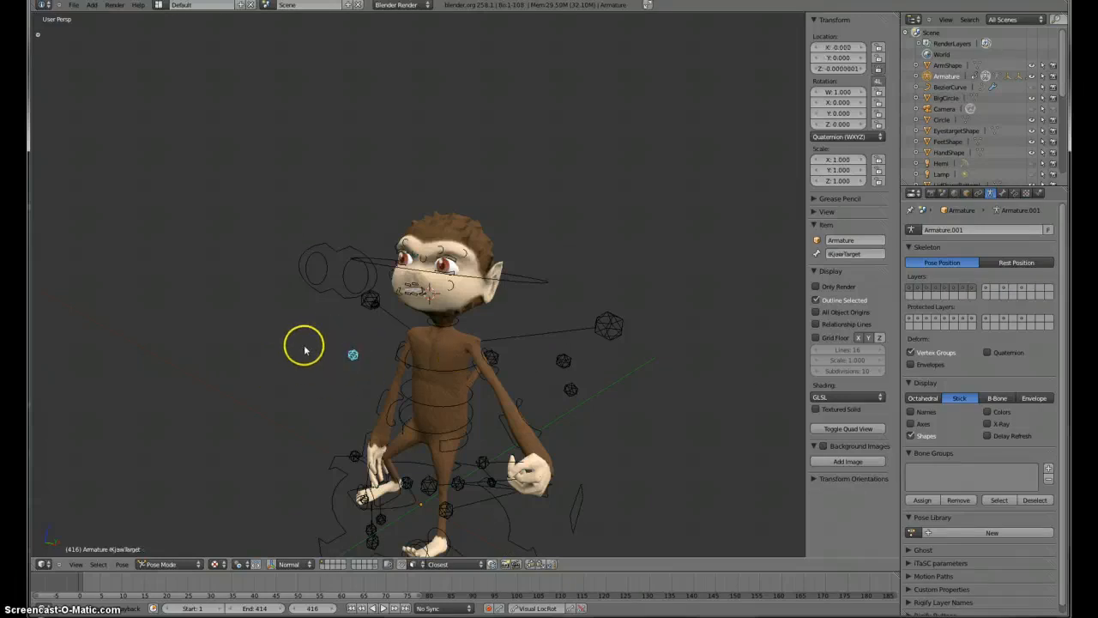
middle_click_drag(305, 350, 430, 360)
key("g")
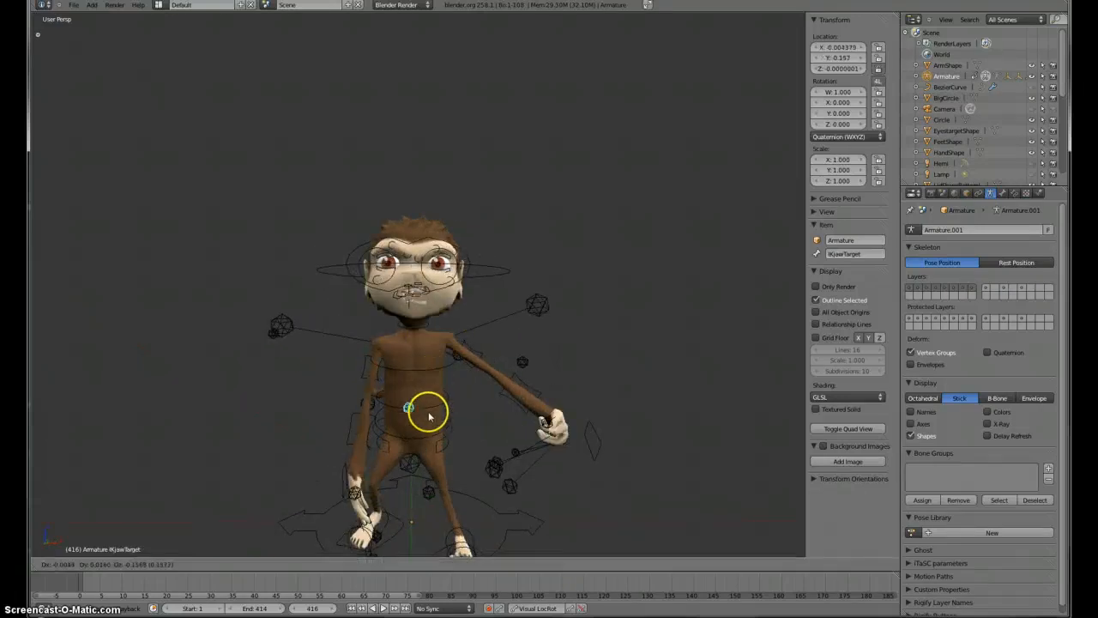
key("z")
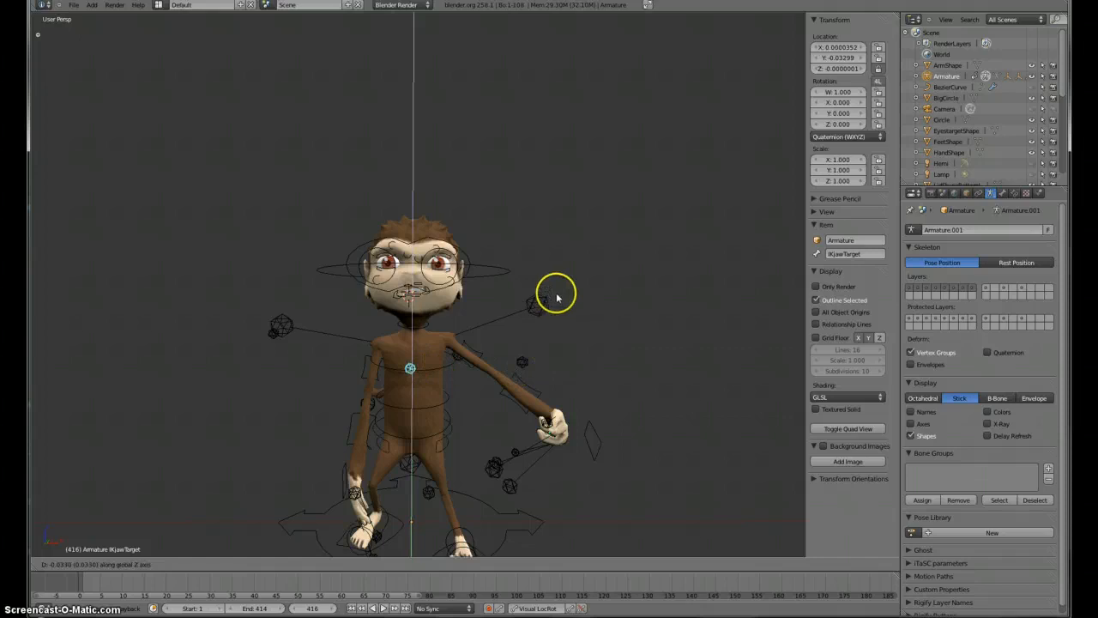
key("Escape")
key("KP_3")
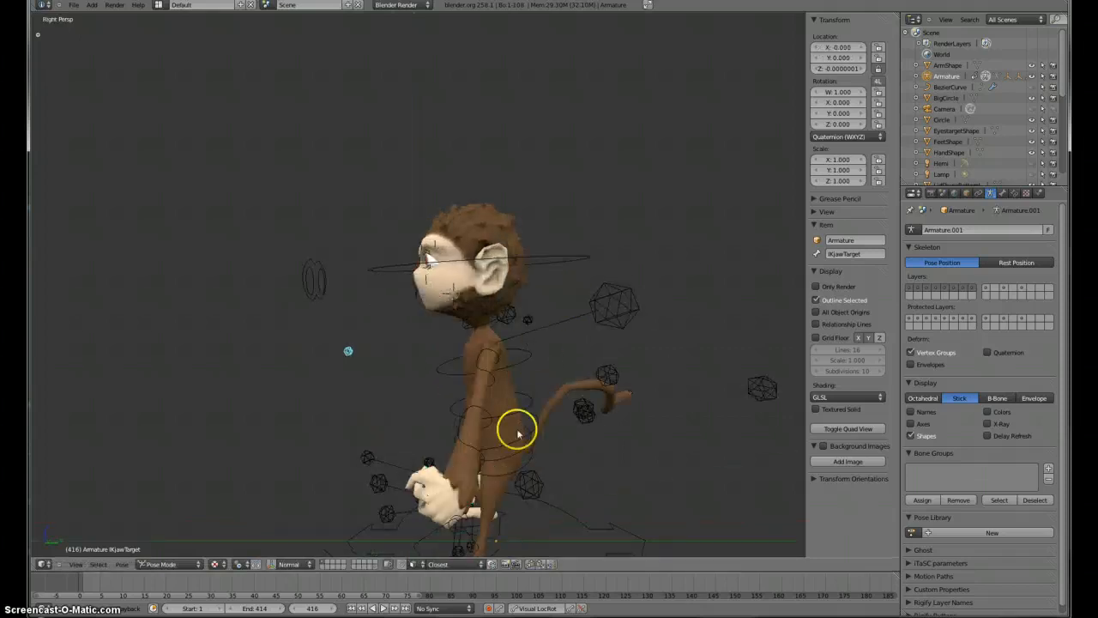
scroll(515, 429, "up", 3)
key("g")
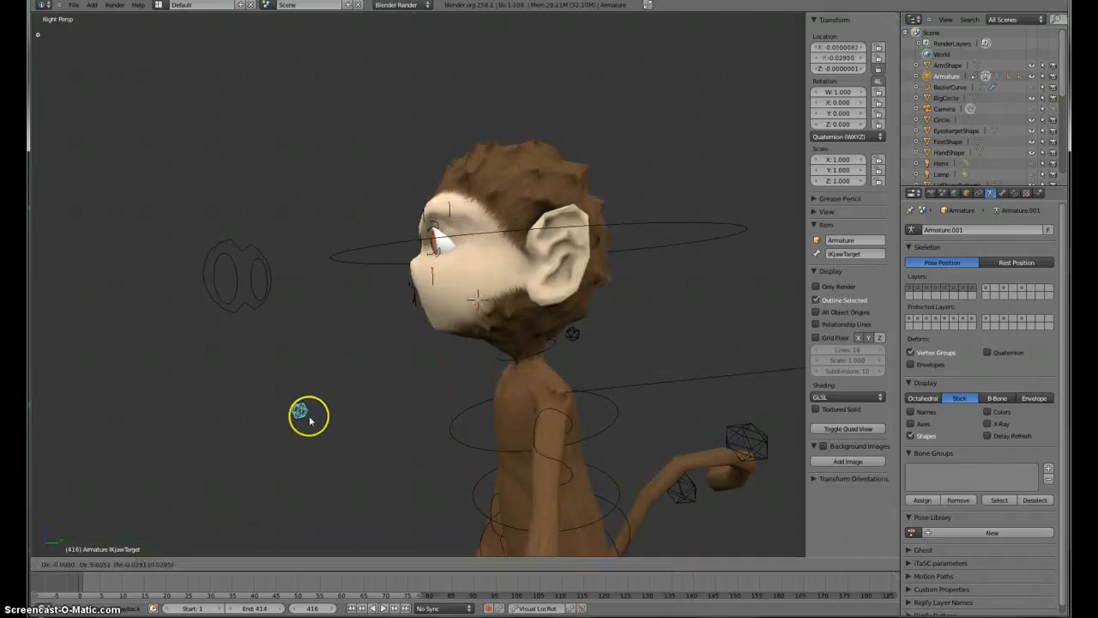
left_click(312, 429)
Step: Move the LipBottom.L control in front view to adjust the lower lip
middle_click_drag(358, 385, 561, 322)
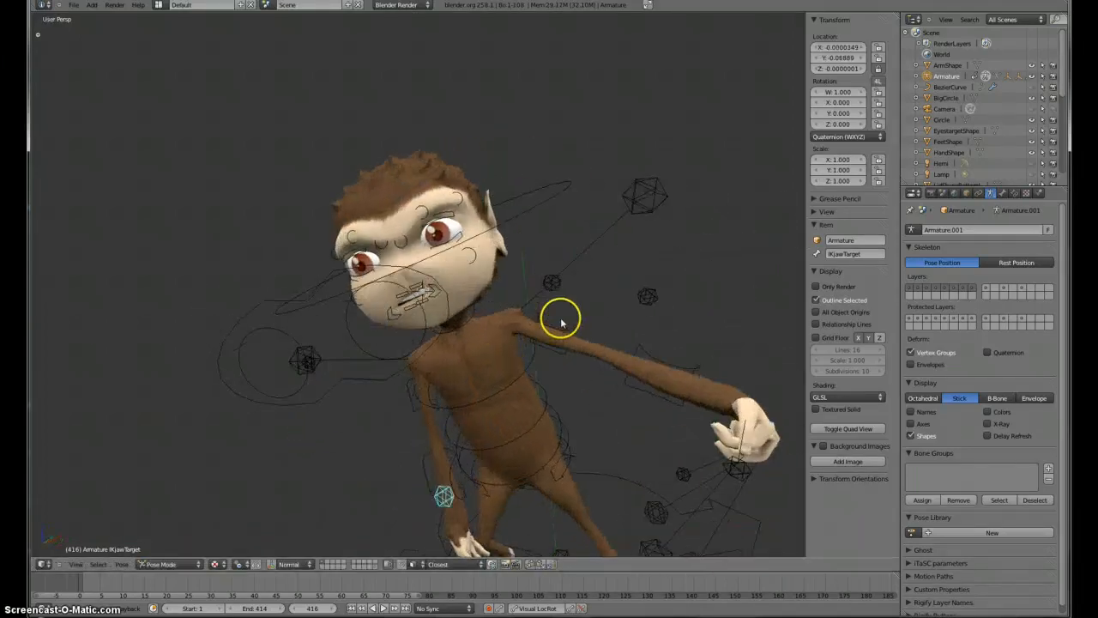
key("KP_1")
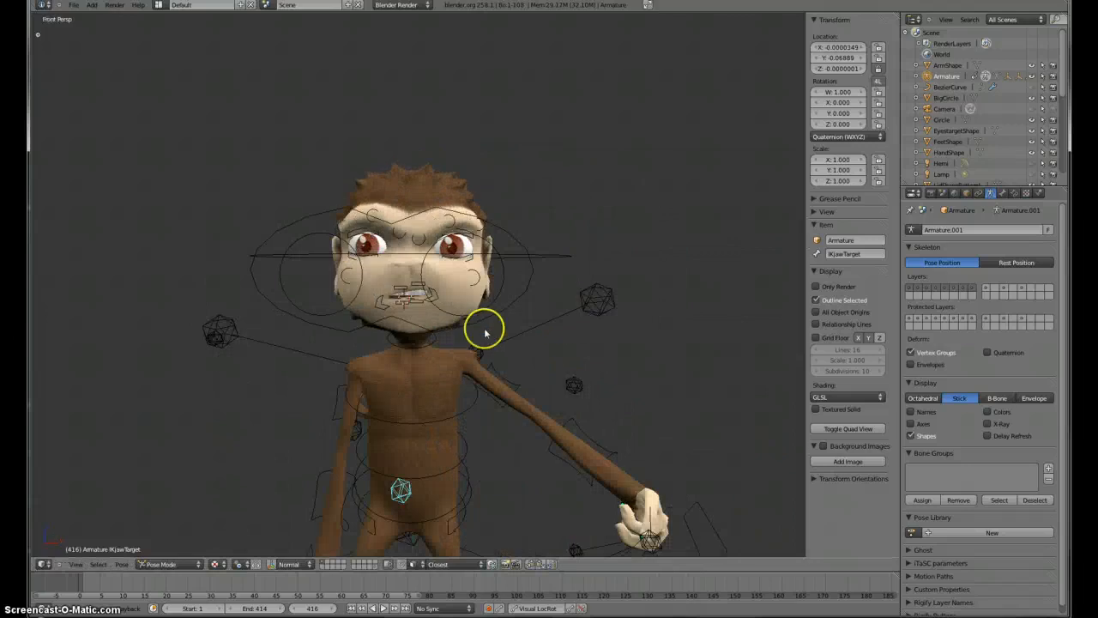
right_click(401, 302)
key("g")
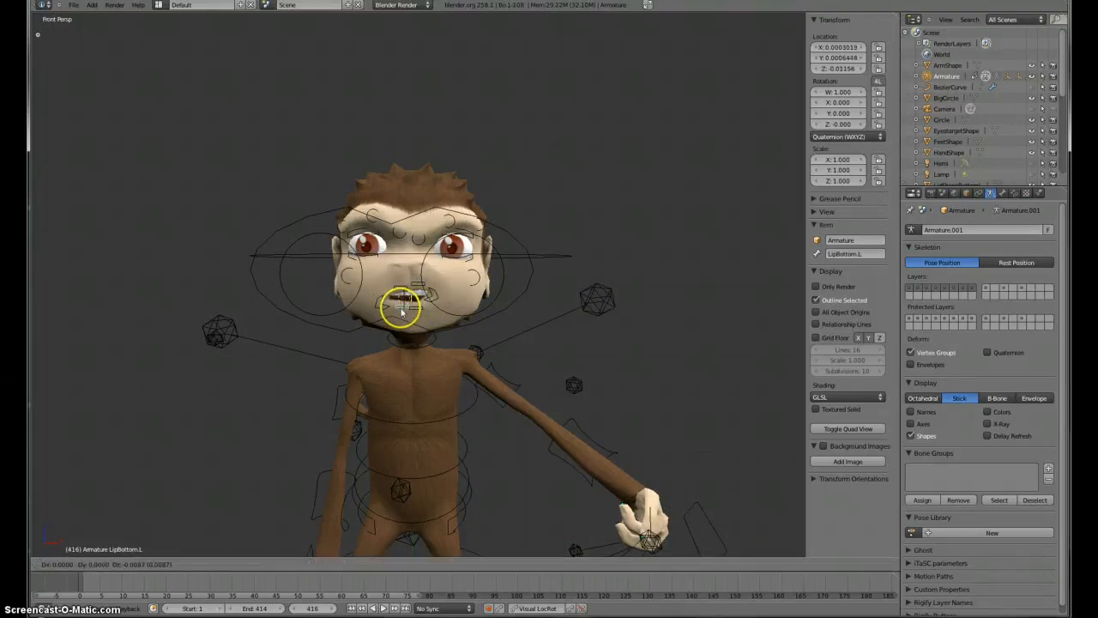
left_click(402, 310)
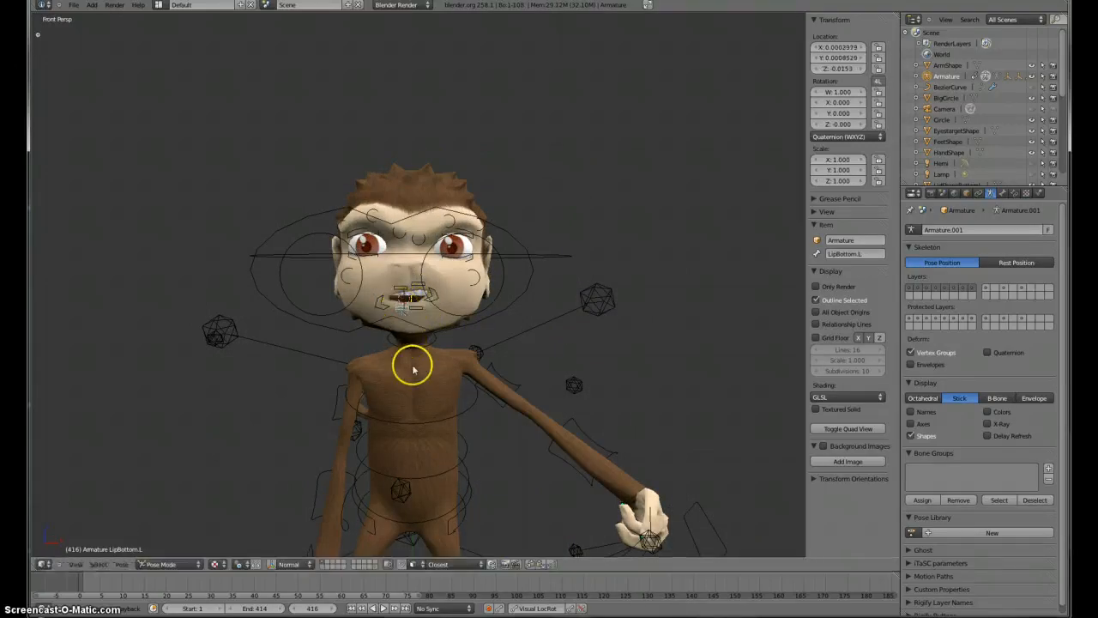
Step: Orbit and zoom around the character to inspect the pose from several angles
middle_click_drag(412, 363, 534, 413)
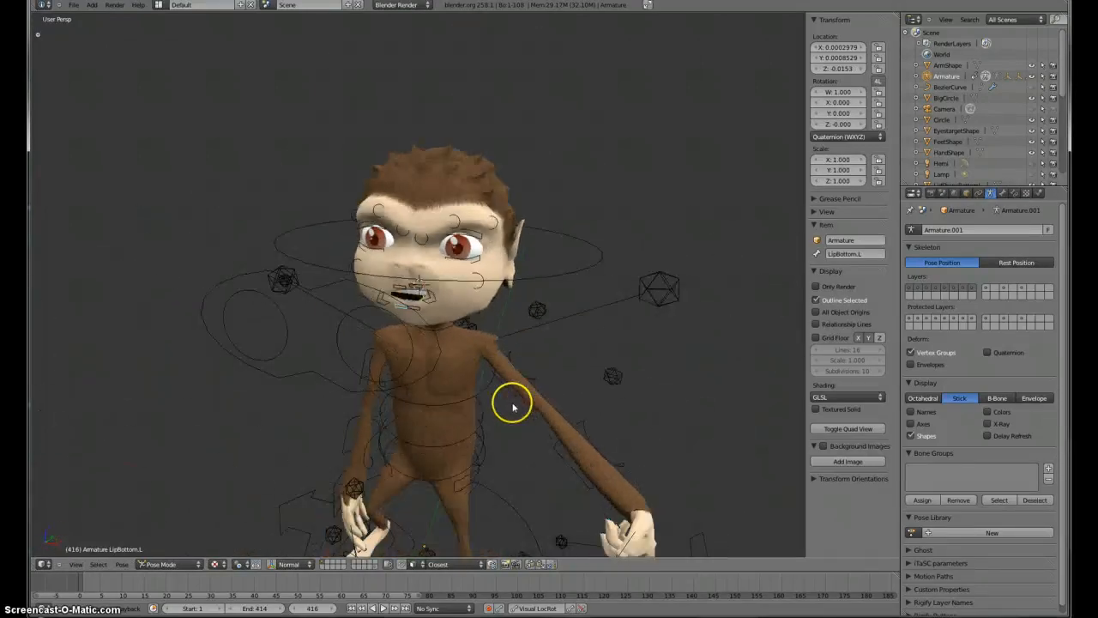
scroll(513, 405, "up", 4)
middle_click_drag(424, 383, 420, 334)
key("KP_5")
key("KP_1")
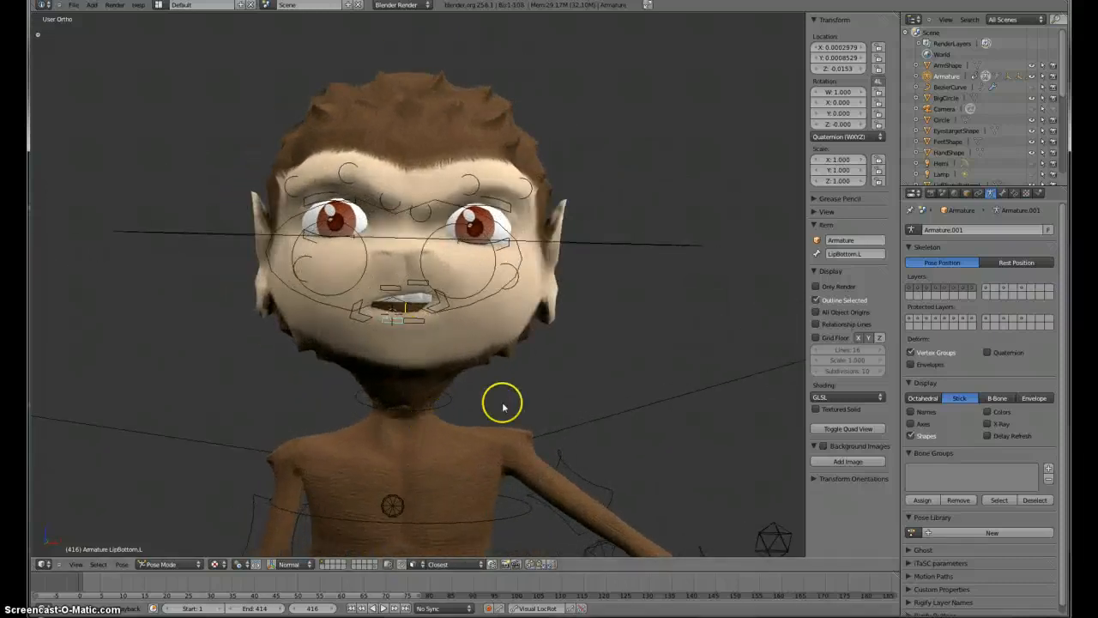
middle_click_drag(502, 406, 544, 248)
scroll(534, 370, "down", 4)
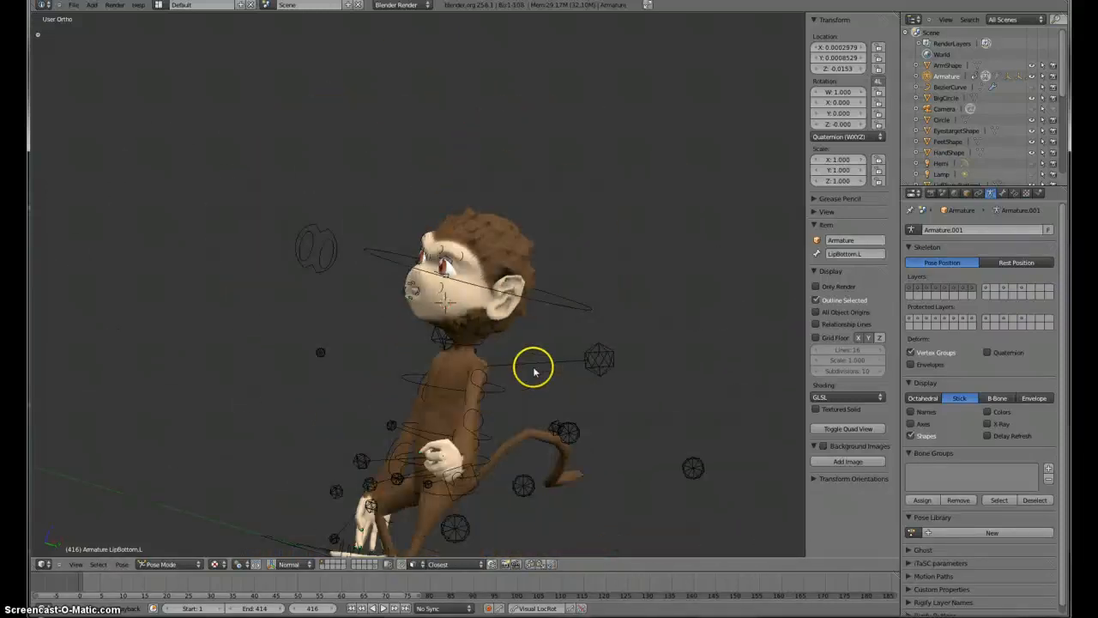
middle_click_drag(410, 407, 518, 399)
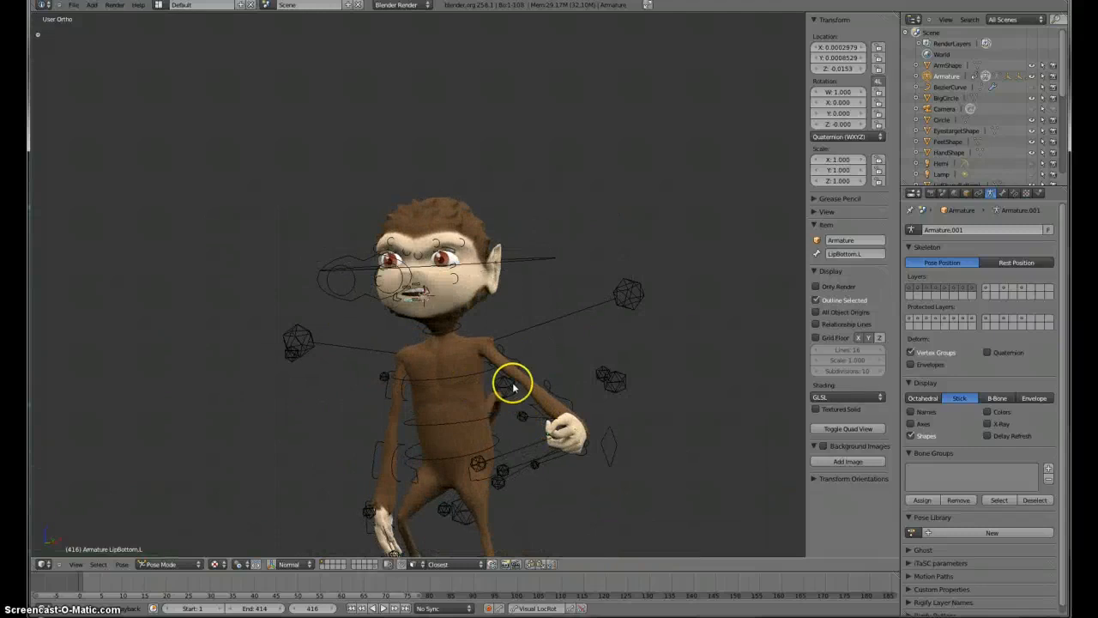
Step: Rotate the shoulder.L control to swing the left arm
right_click(636, 301)
key("r")
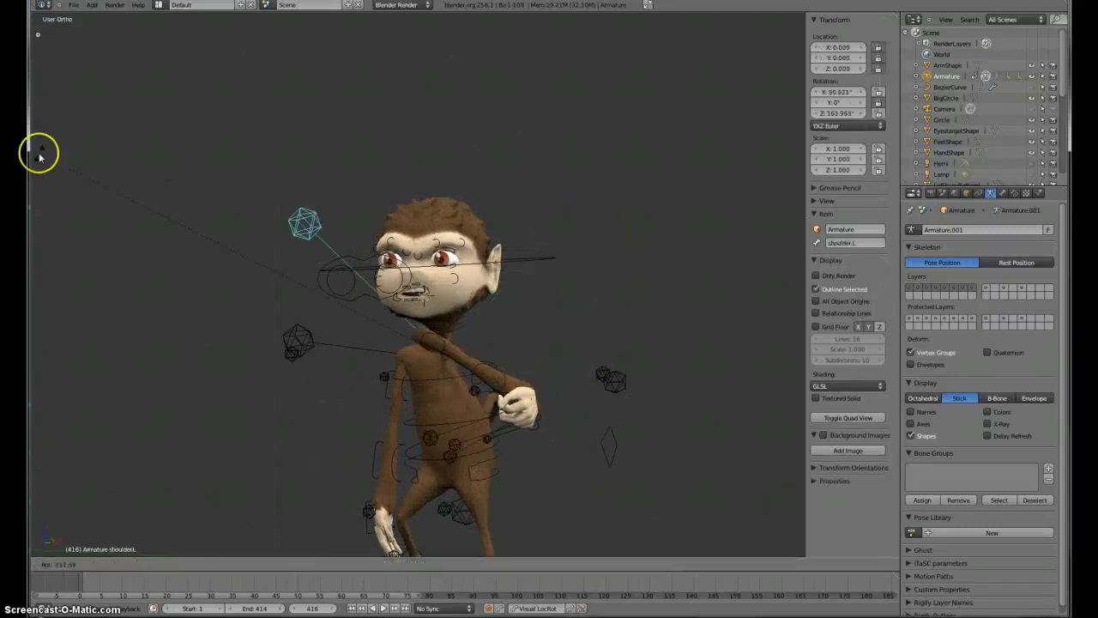
left_click(581, 241)
Step: Orbit and zoom around the character to review the overall pose
middle_click_drag(472, 363, 409, 449)
scroll(451, 404, "down", 3)
middle_click_drag(452, 404, 398, 372)
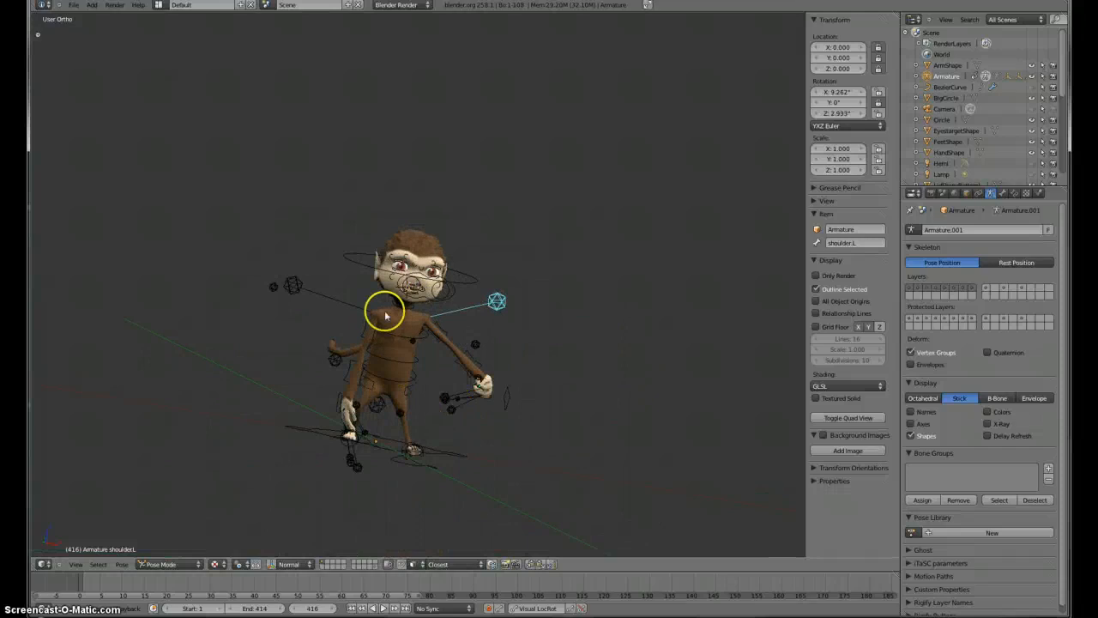
middle_click_drag(385, 315, 391, 259)
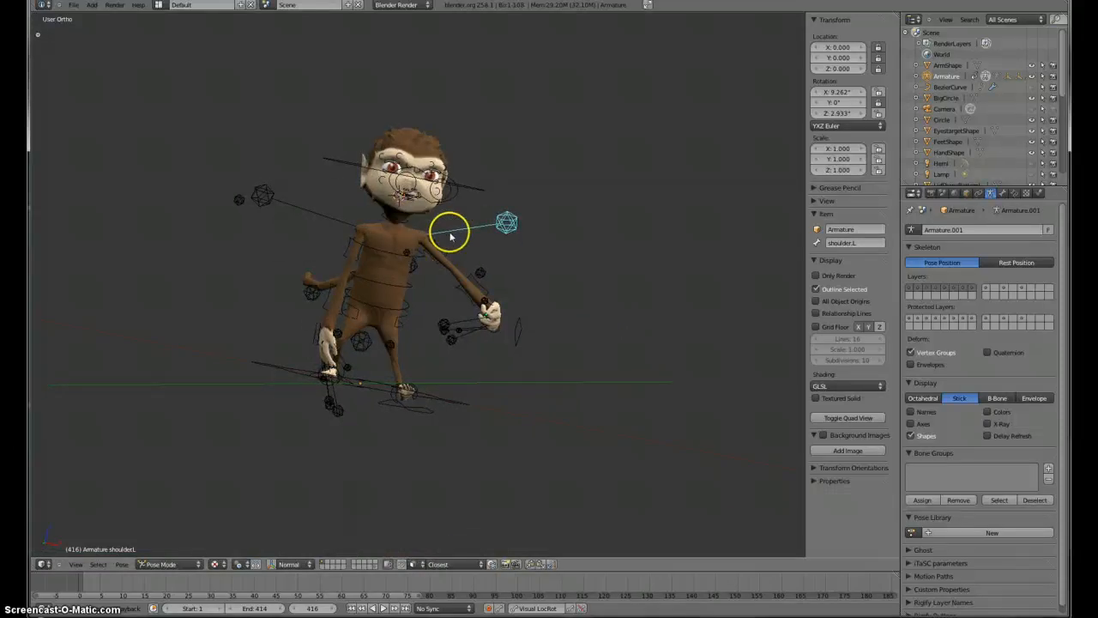
key("KP_1")
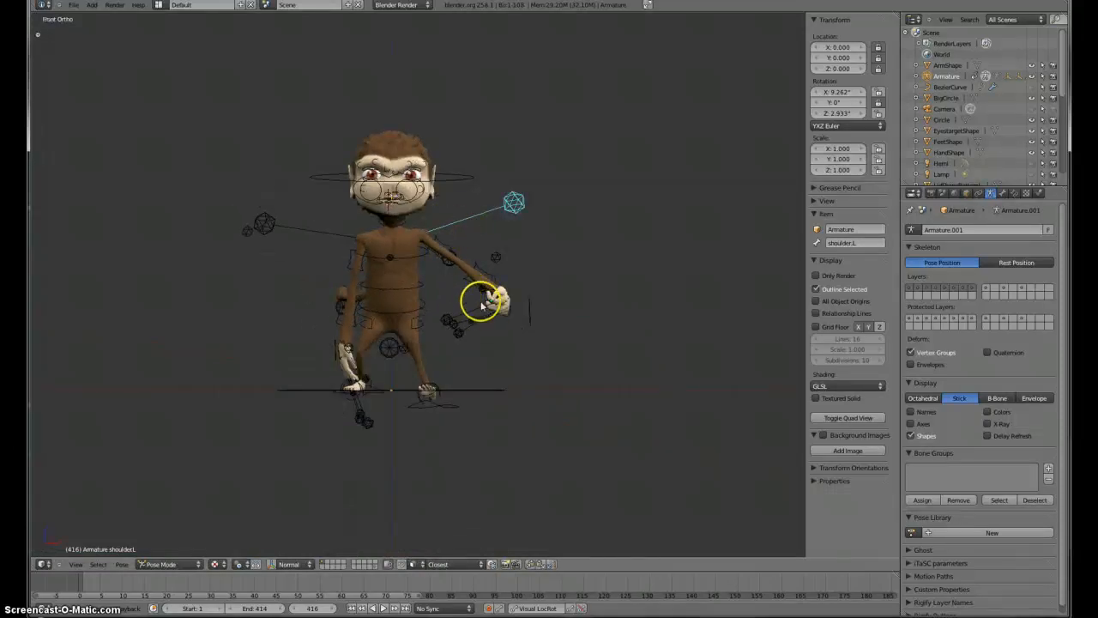
middle_click_drag(483, 303, 289, 317)
middle_click_drag(391, 394, 331, 255)
scroll(345, 233, "up", 4)
scroll(371, 210, "down", 4)
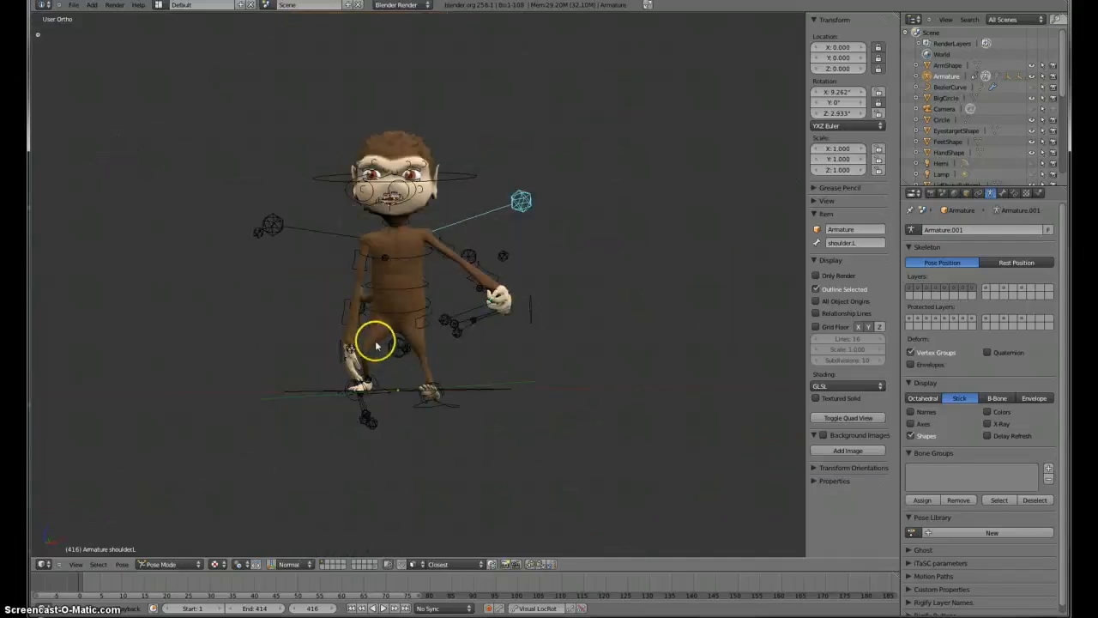
middle_click_drag(500, 318, 391, 336)
scroll(390, 336, "up", 3)
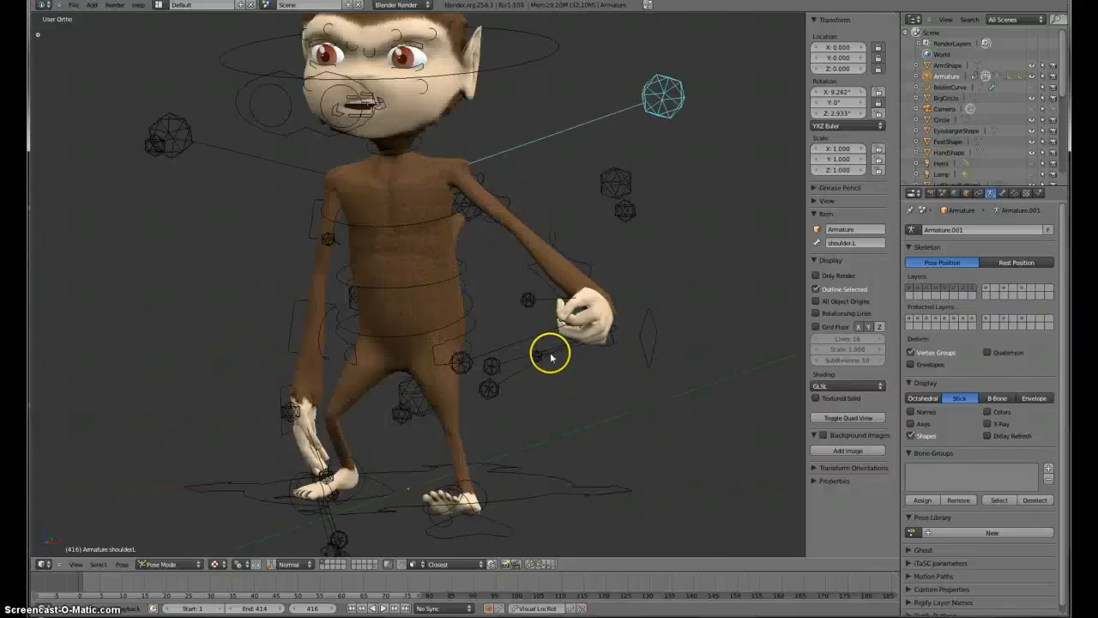
scroll(437, 373, "down", 3)
scroll(442, 380, "up", 3)
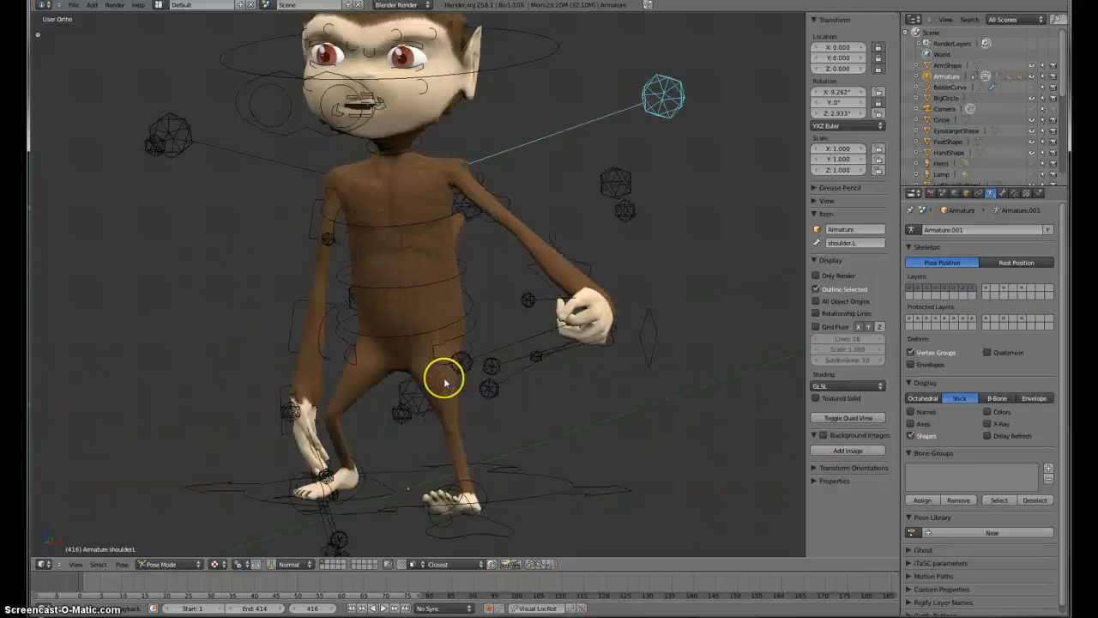
scroll(442, 380, "down", 3)
scroll(445, 382, "up", 1)
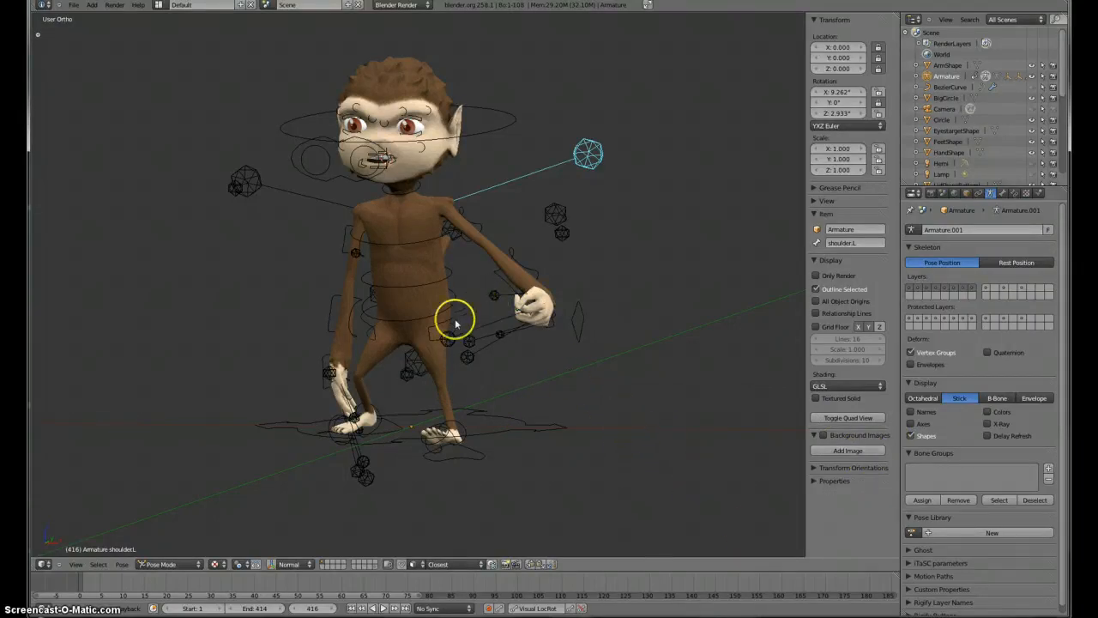
middle_click_drag(458, 274, 343, 305)
scroll(270, 277, "up", 3)
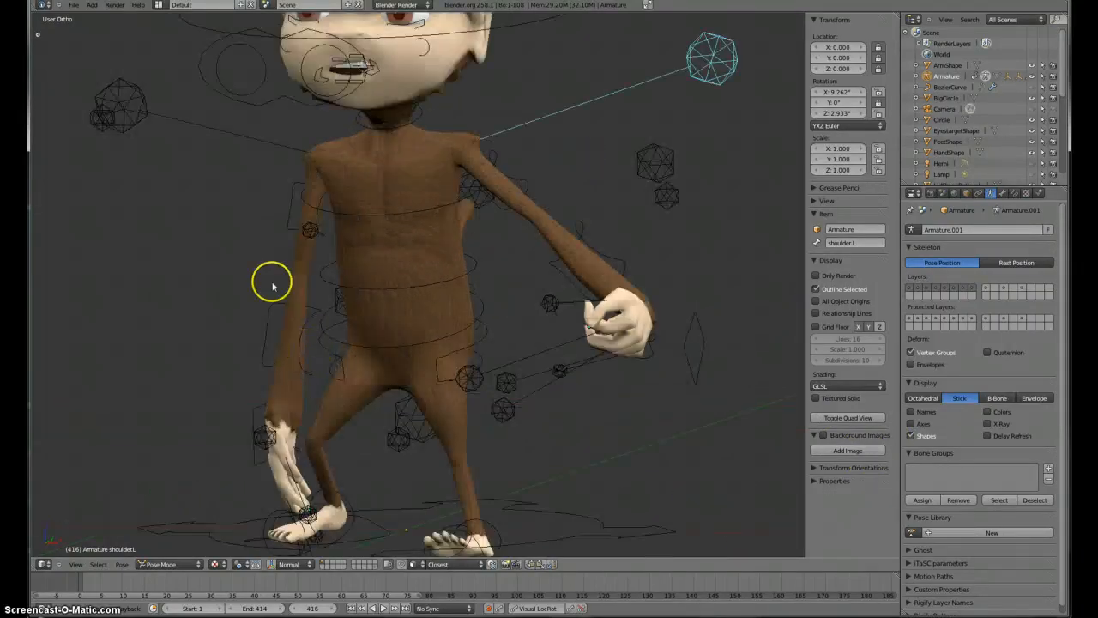
scroll(269, 294, "down", 3)
middle_click_drag(269, 294, 584, 313)
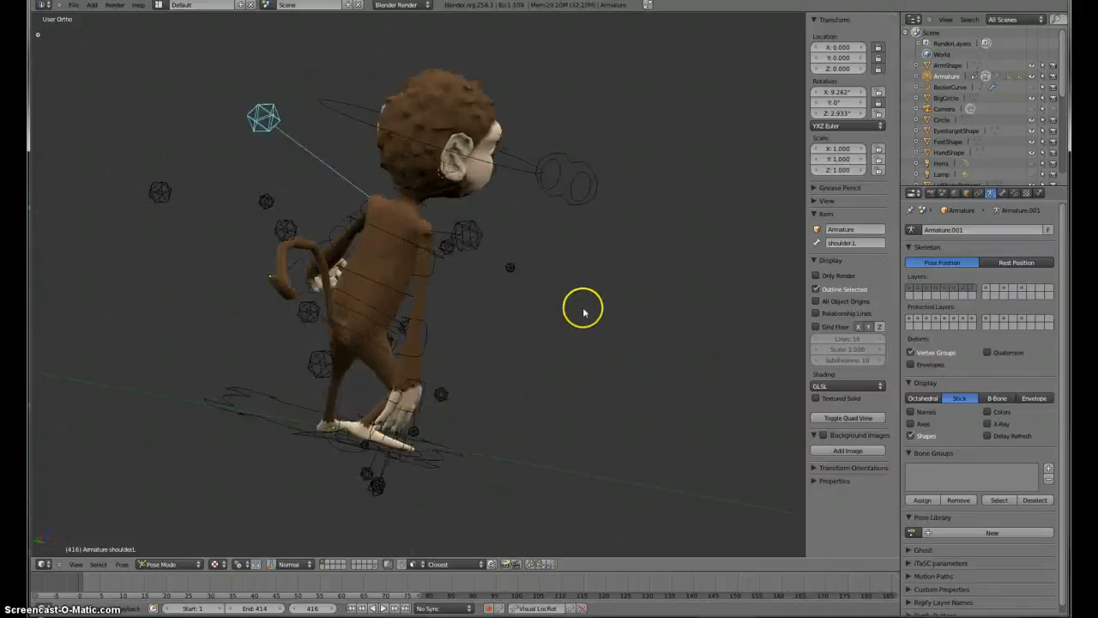